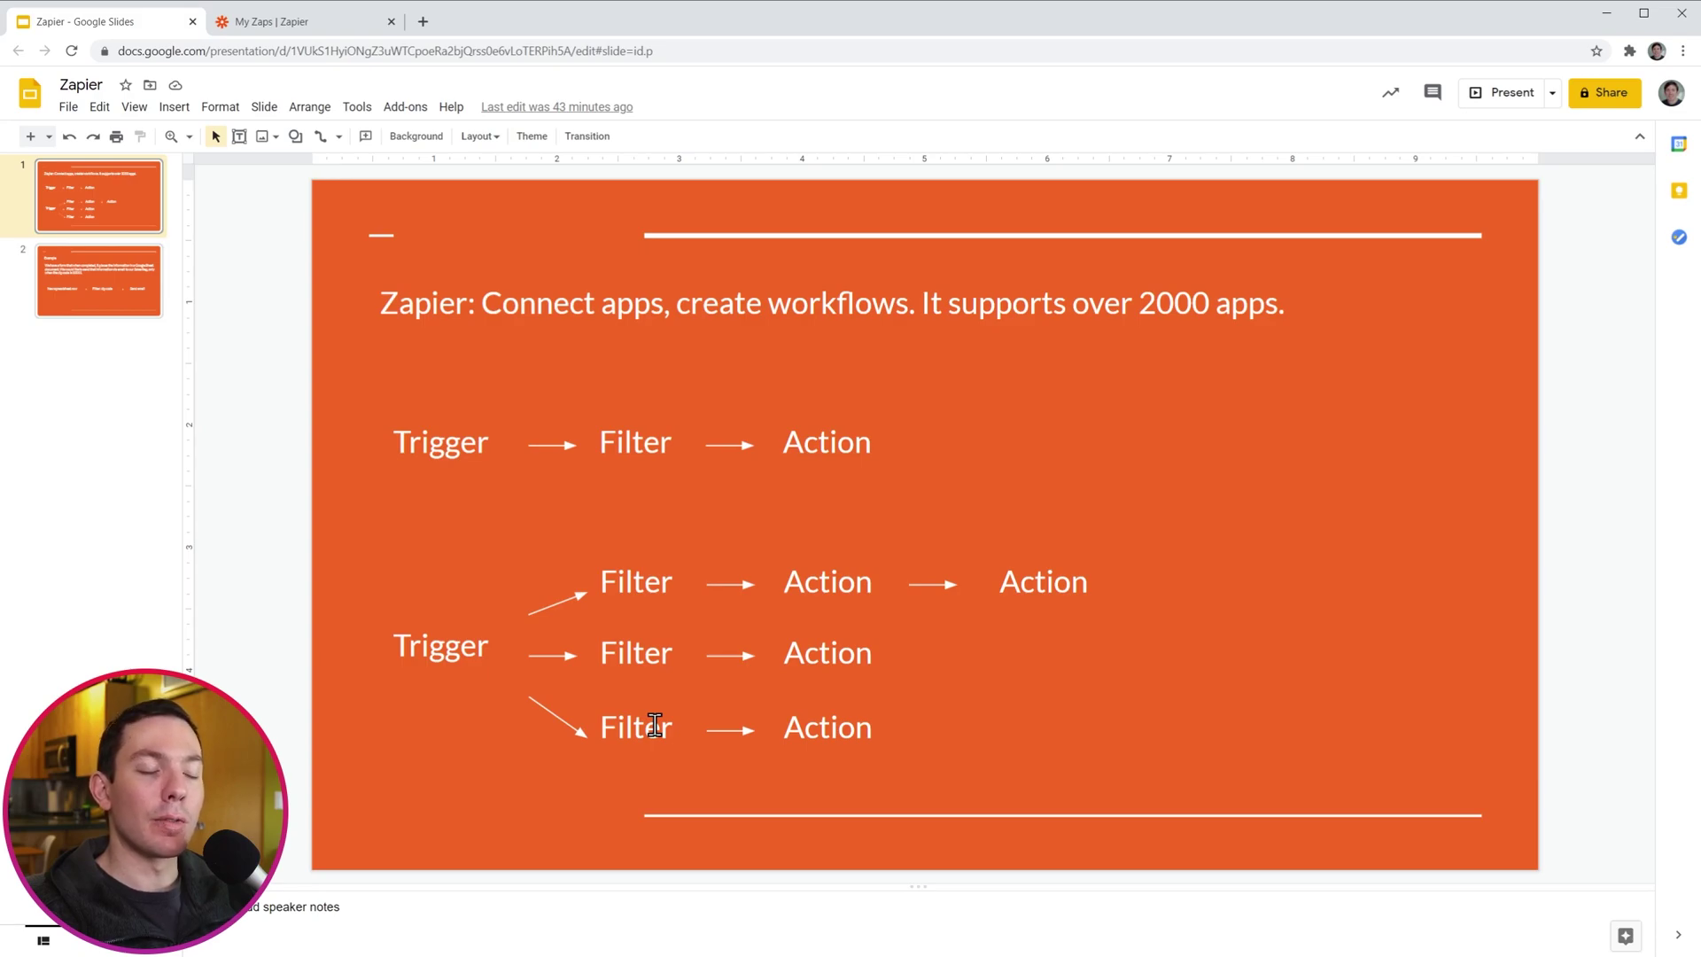
Show the Example slide about emailing sales only for zip code 10011.
{"action": "left_click", "coordinate": [136, 270]}
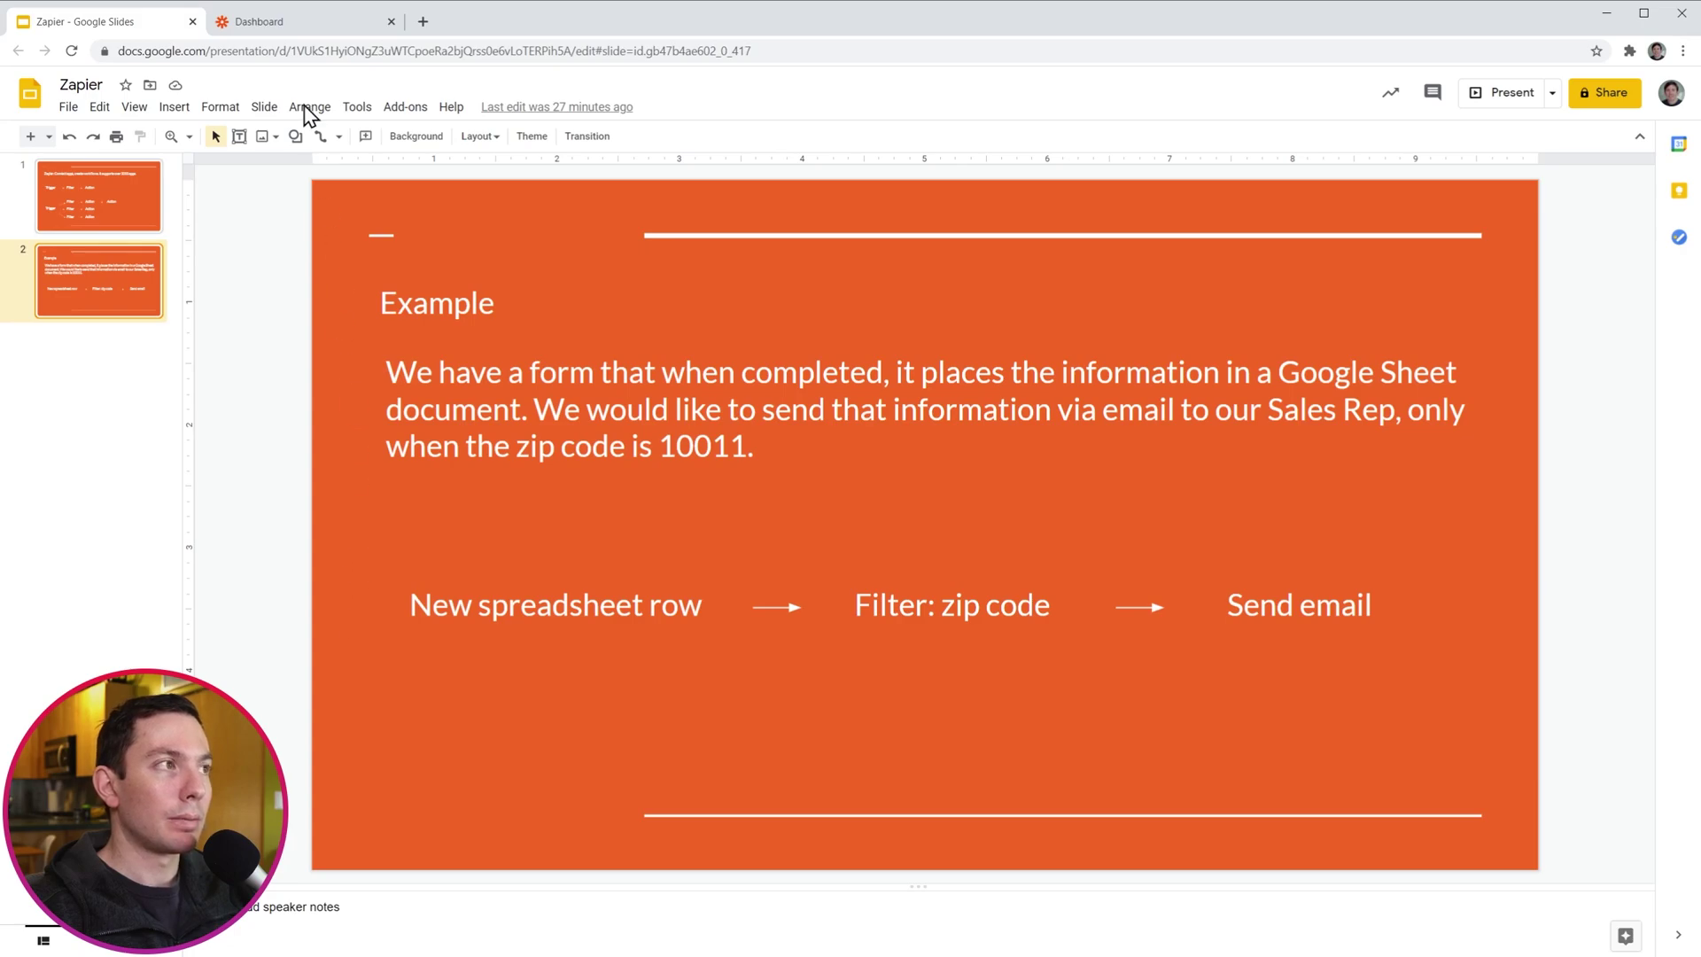
Create a new zap triggered by New Spreadsheet Row in Google Sheets.
{"action": "left_click", "coordinate": [289, 23]}
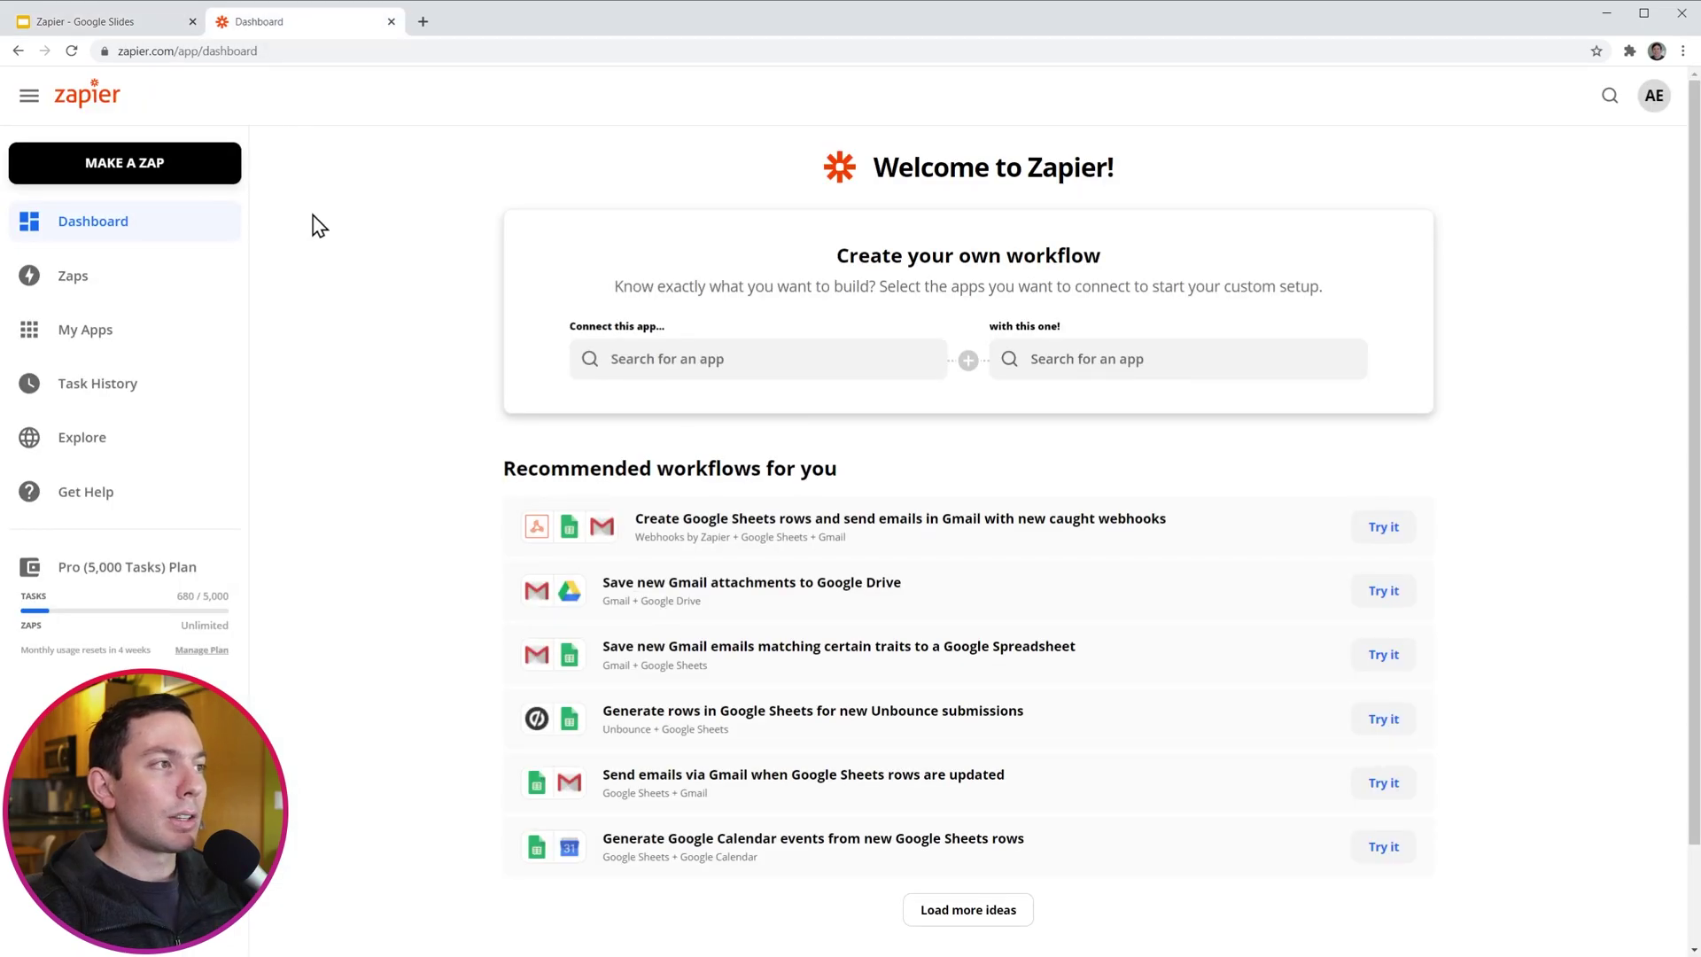
{"action": "left_click", "coordinate": [220, 162]}
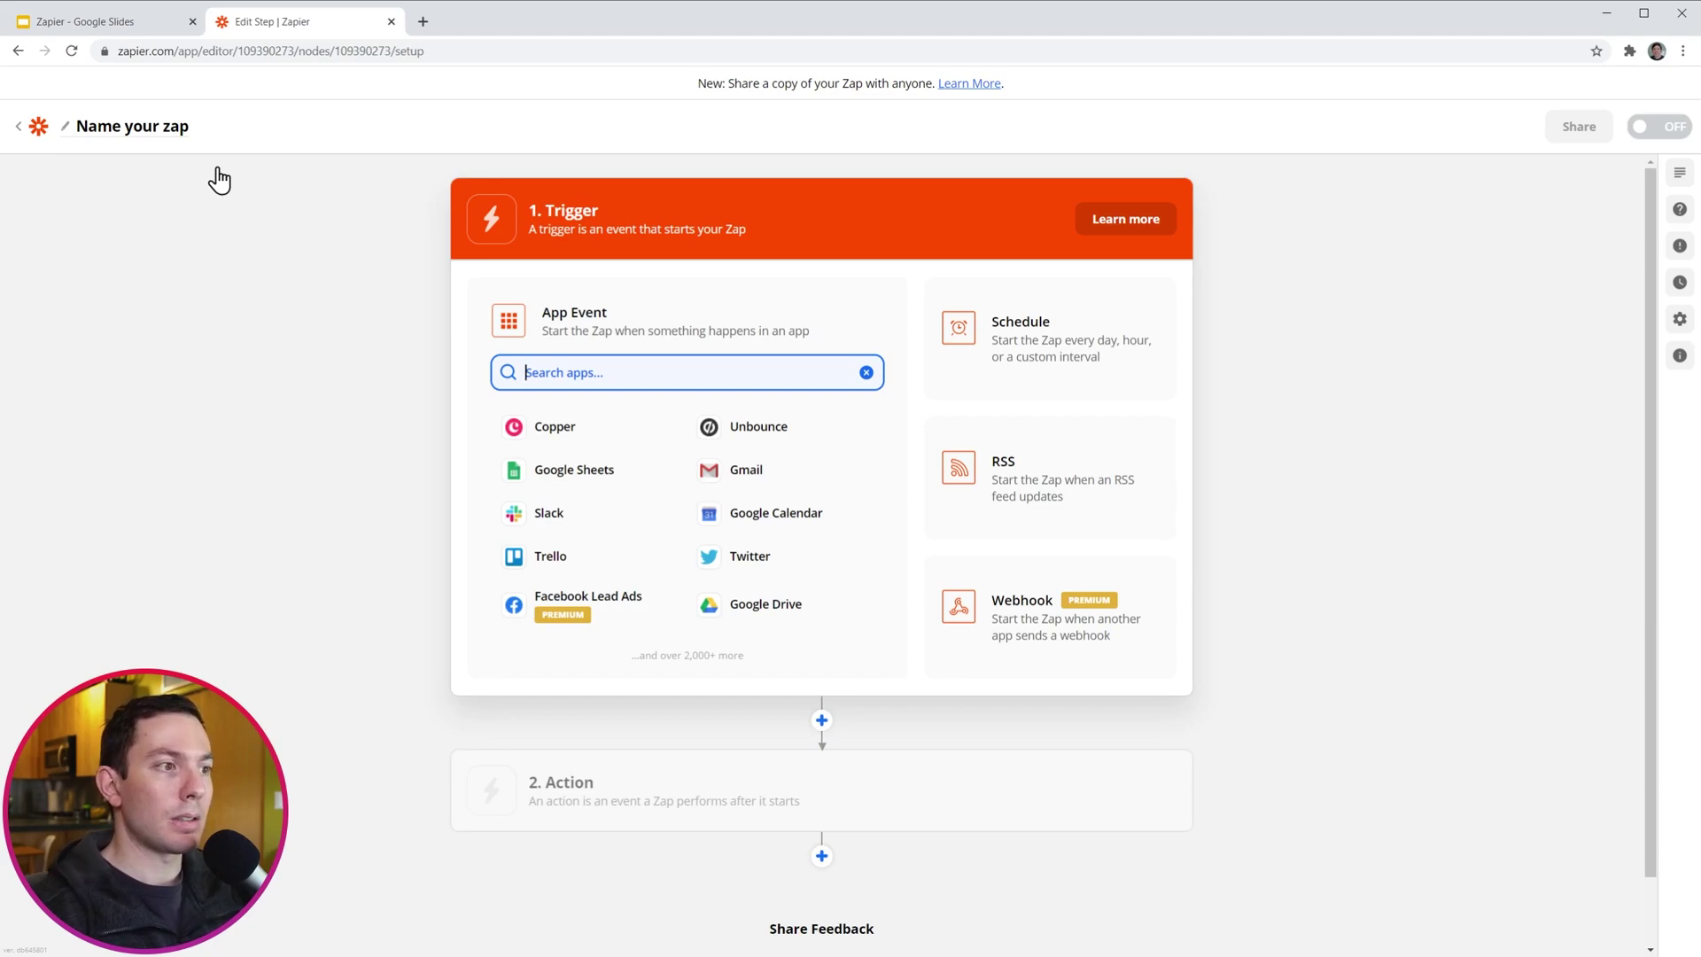
{"action": "left_click", "coordinate": [559, 468]}
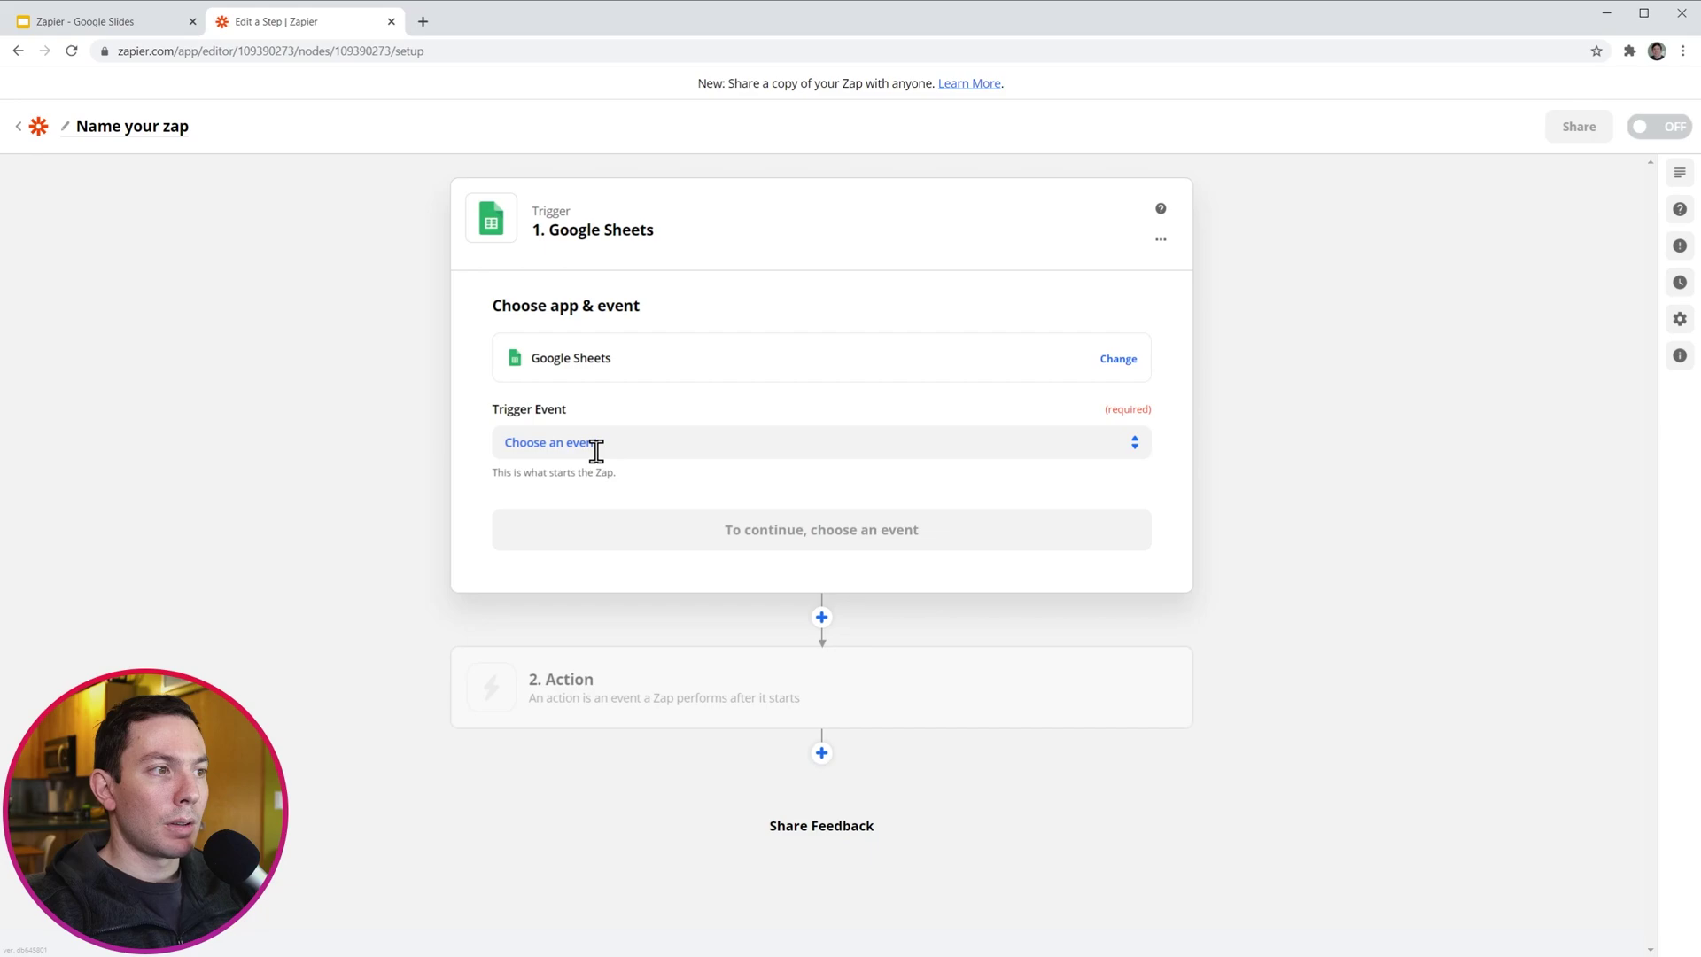
{"action": "left_click", "coordinate": [596, 450]}
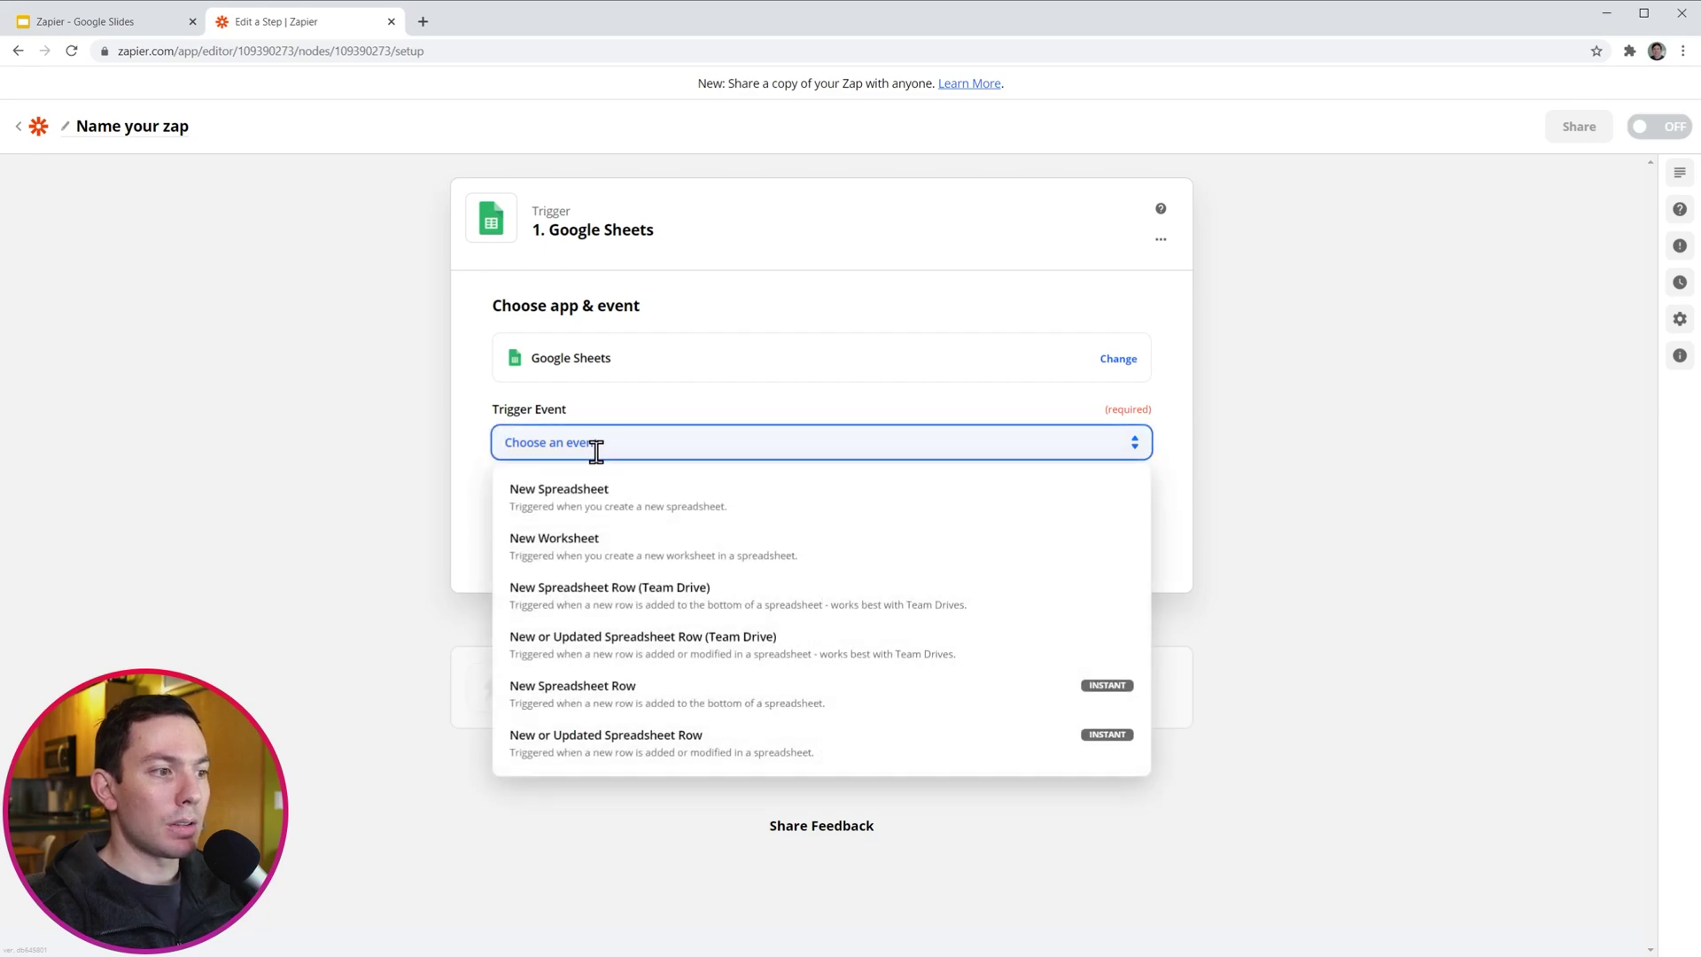
{"action": "left_click", "coordinate": [572, 691]}
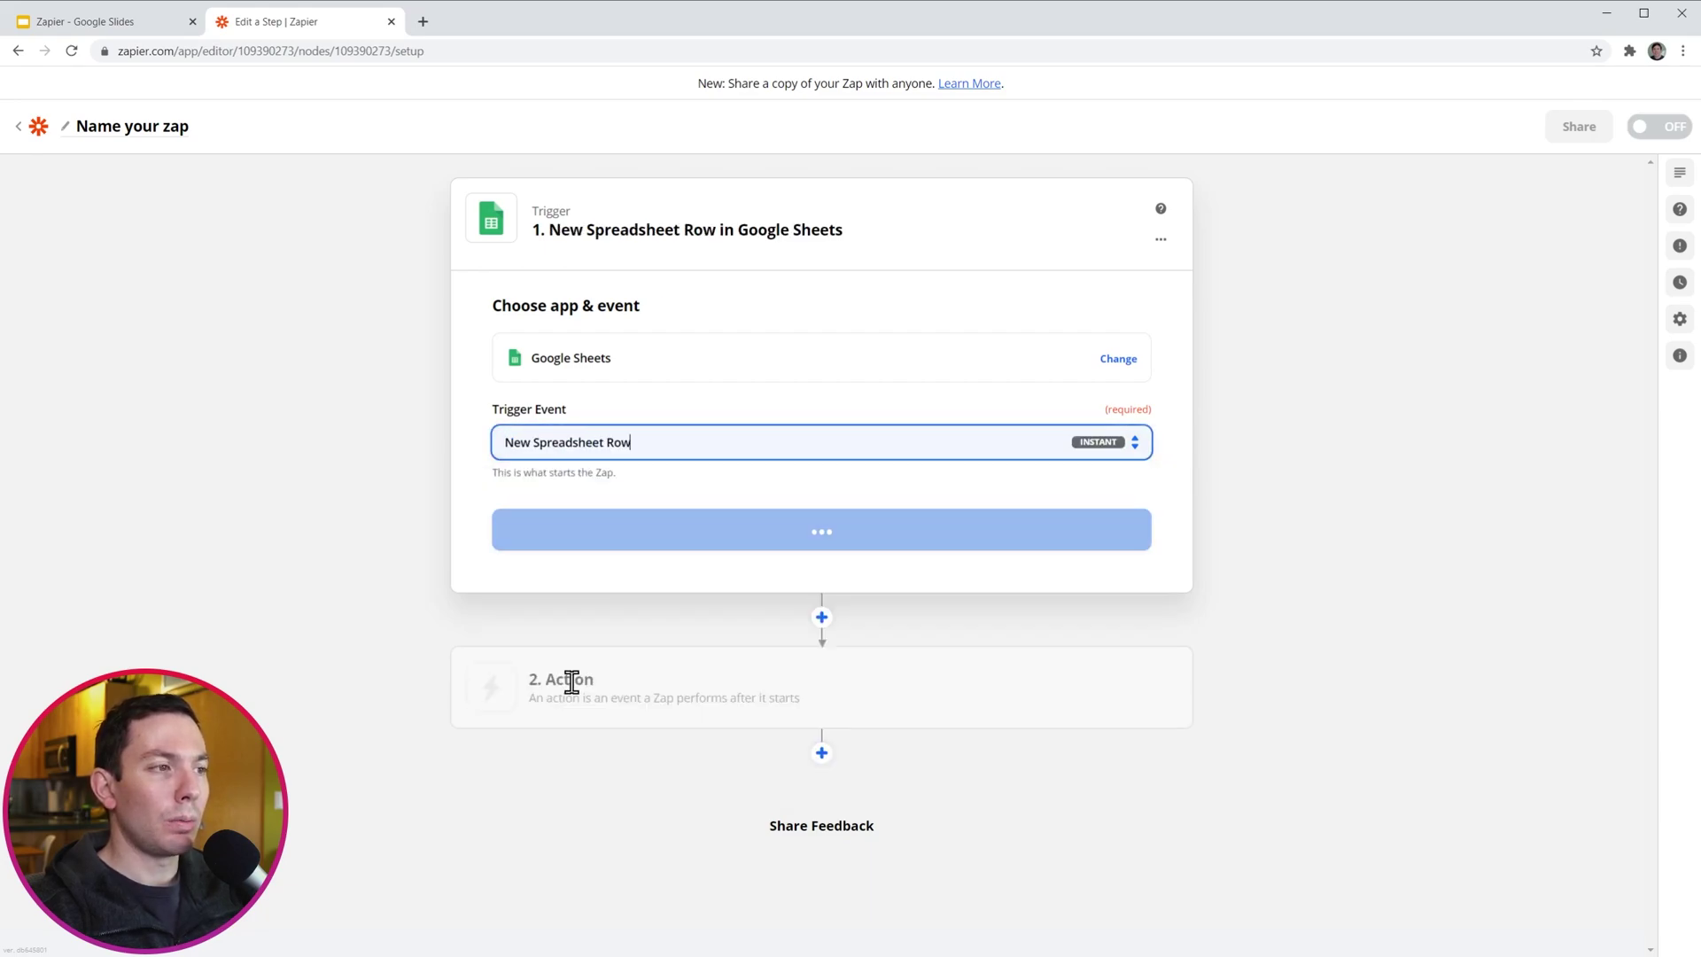
{"action": "left_click", "coordinate": [776, 526]}
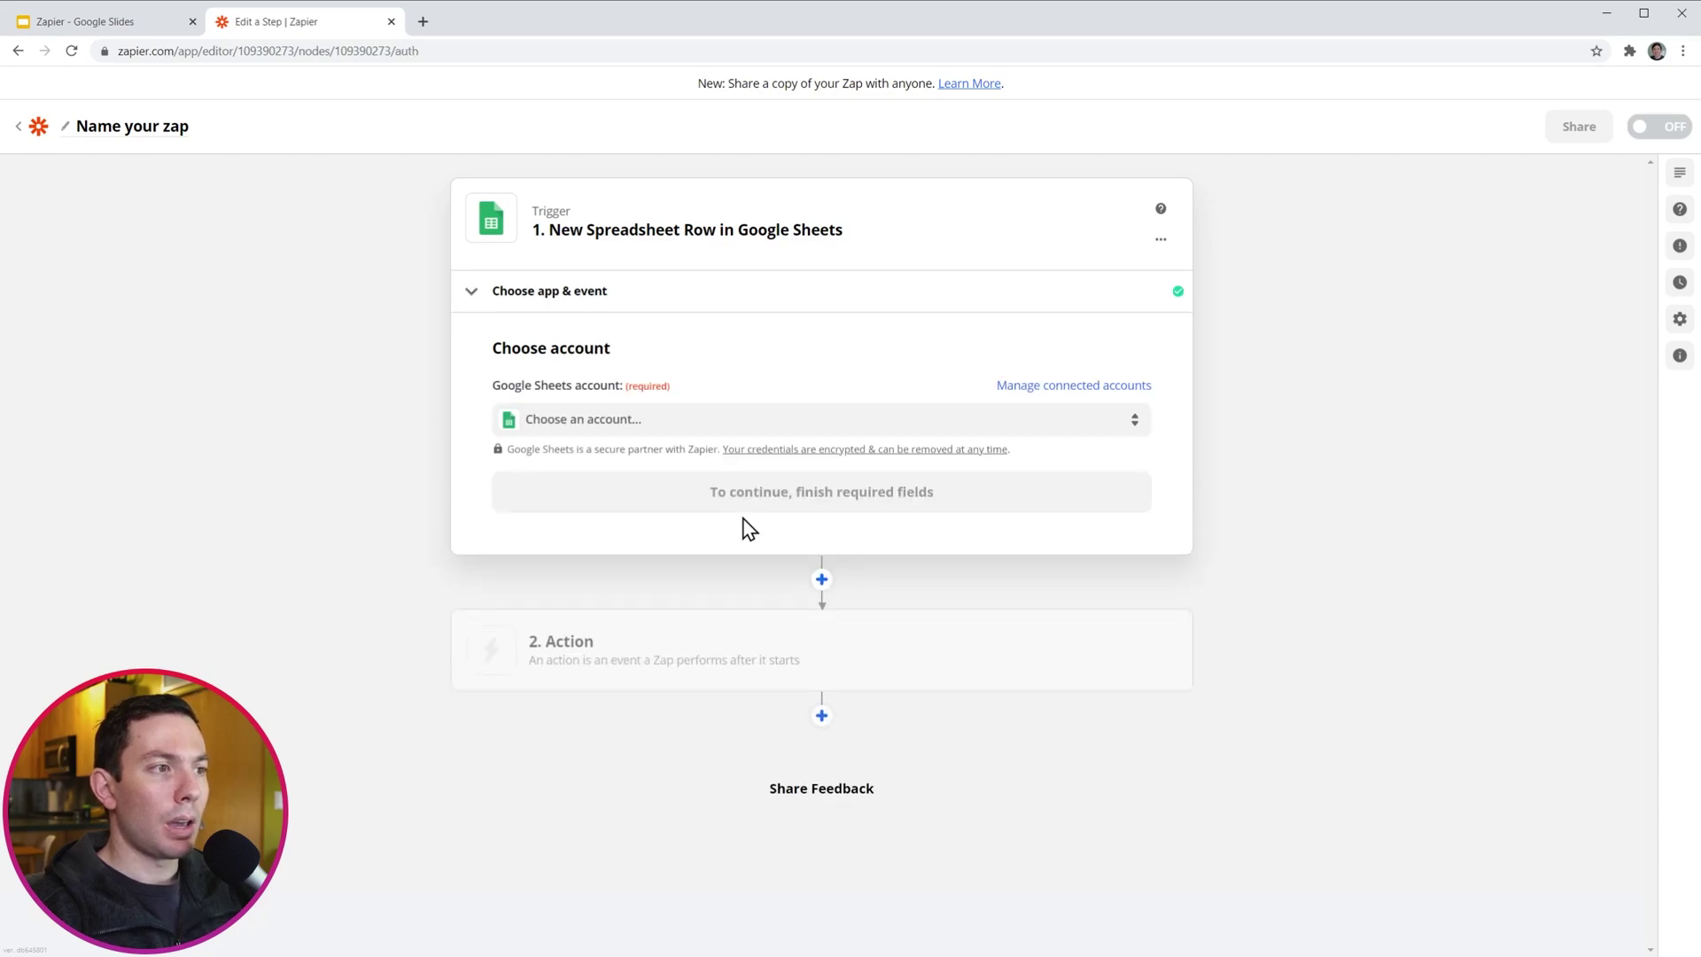
Connect the trigger to the already-linked Google Sheets account.
{"action": "left_click", "coordinate": [750, 425]}
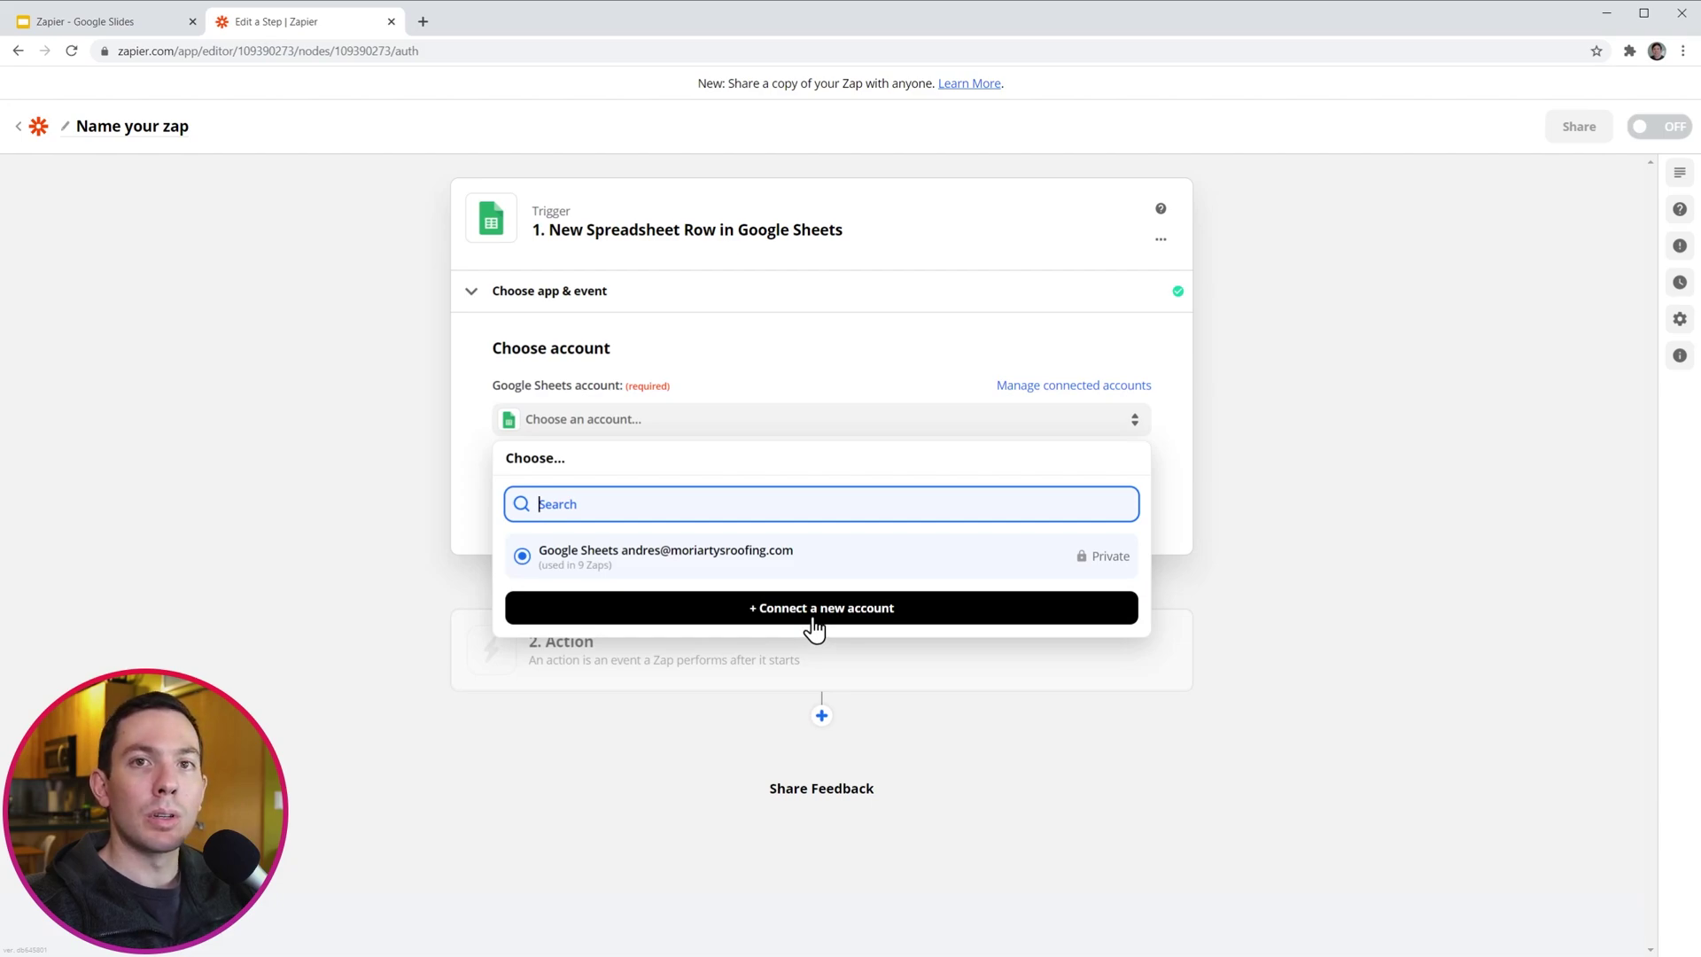
{"action": "left_click", "coordinate": [771, 558]}
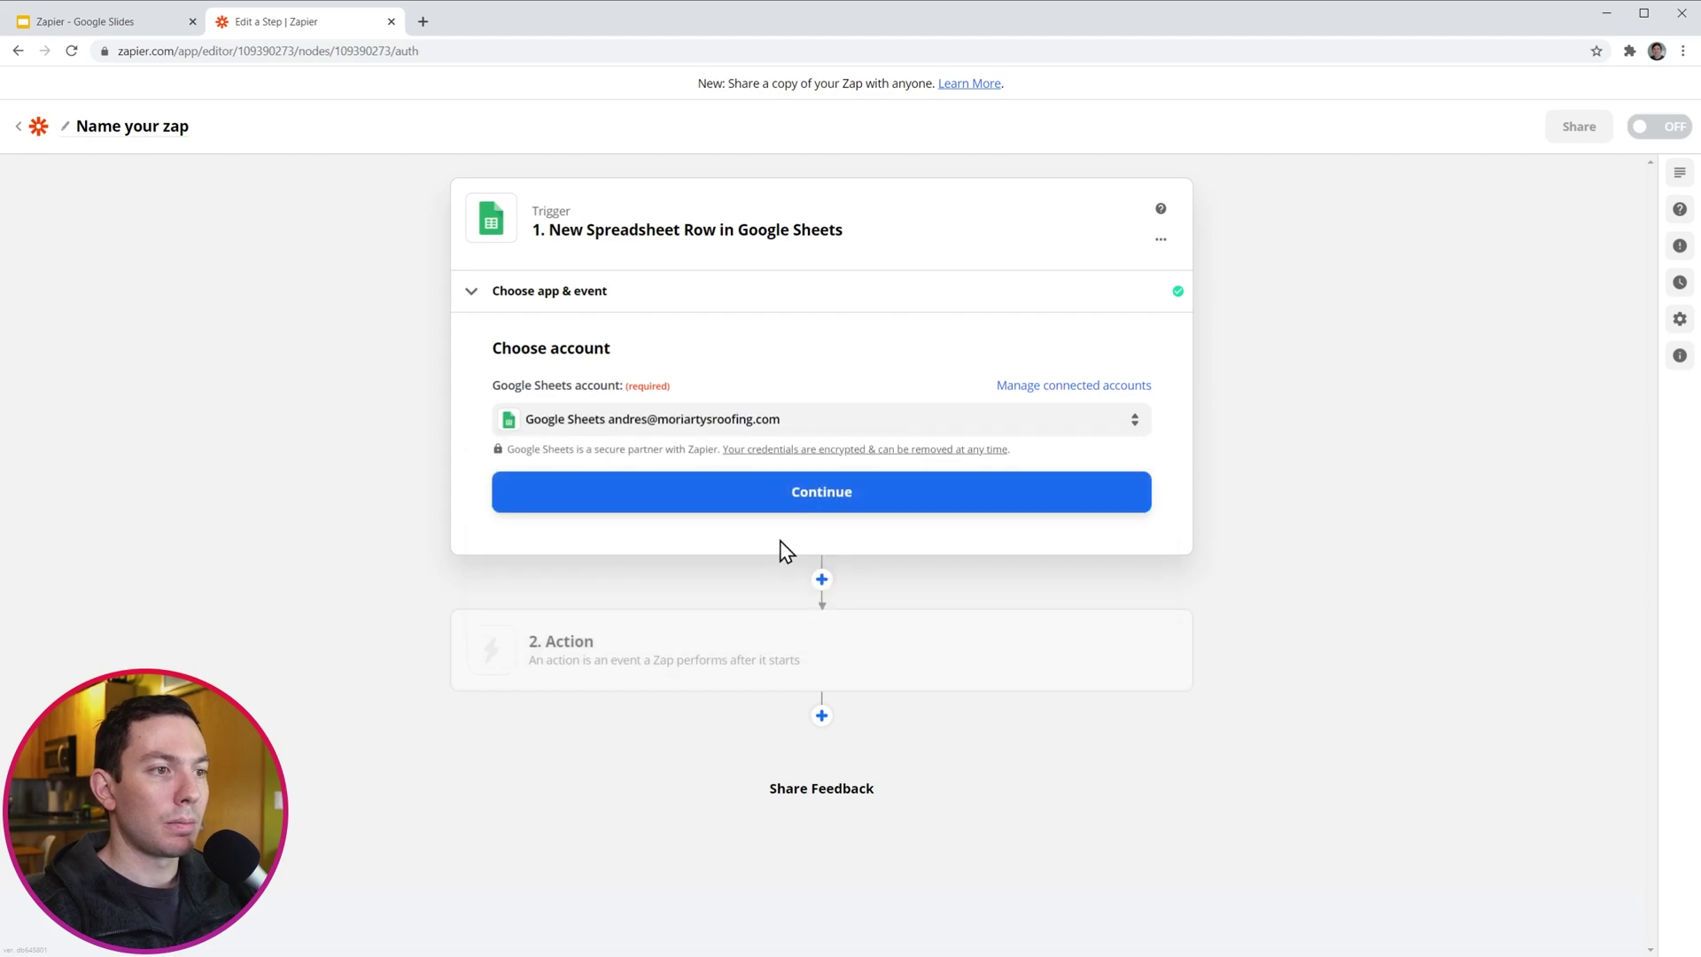
{"action": "left_click", "coordinate": [824, 495]}
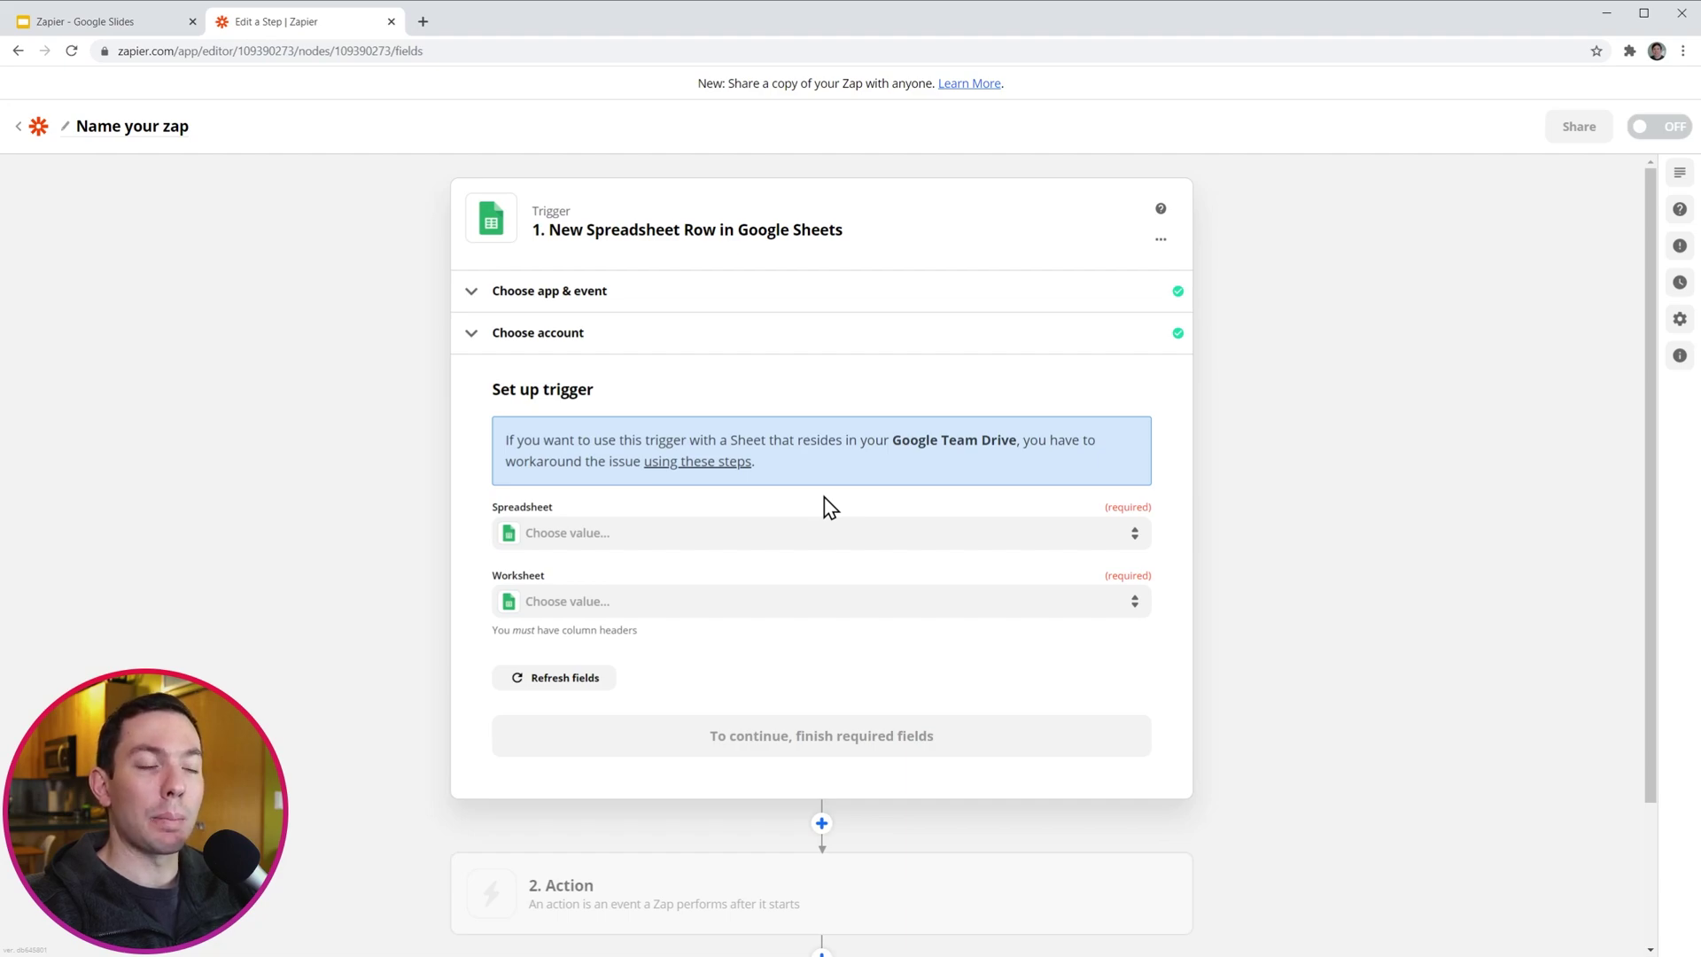
Point the trigger at worksheet Sheet1 of the Contact Form info spreadsheet.
{"action": "left_click", "coordinate": [786, 537]}
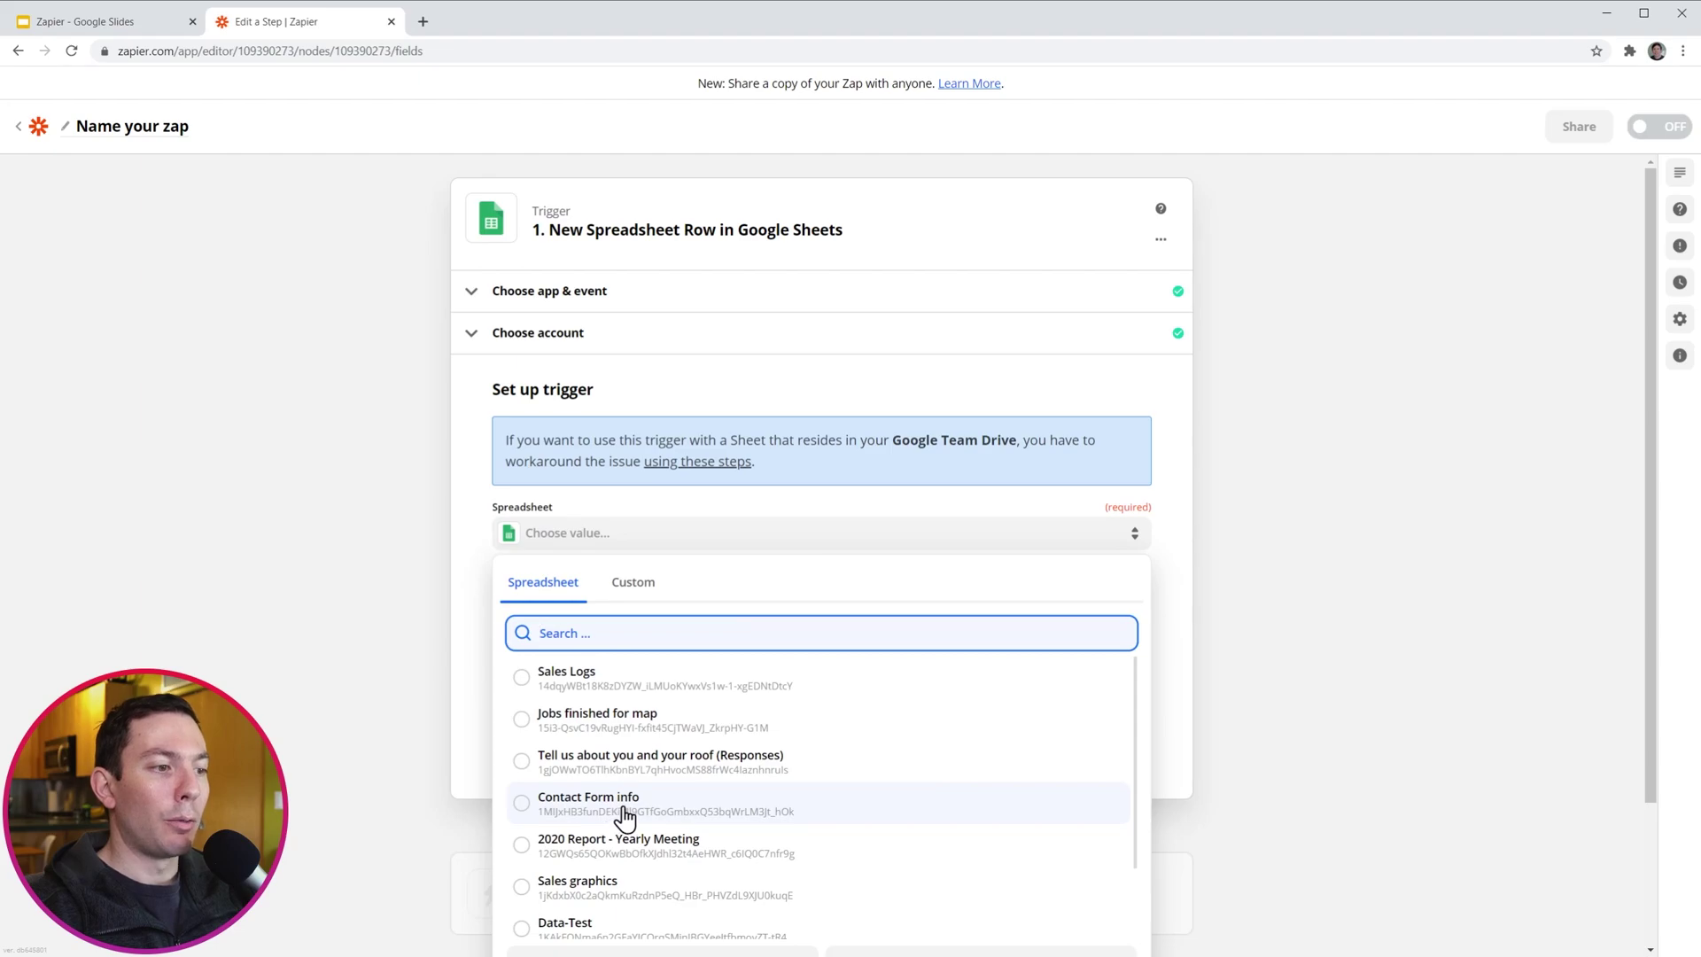
{"action": "left_click", "coordinate": [625, 805]}
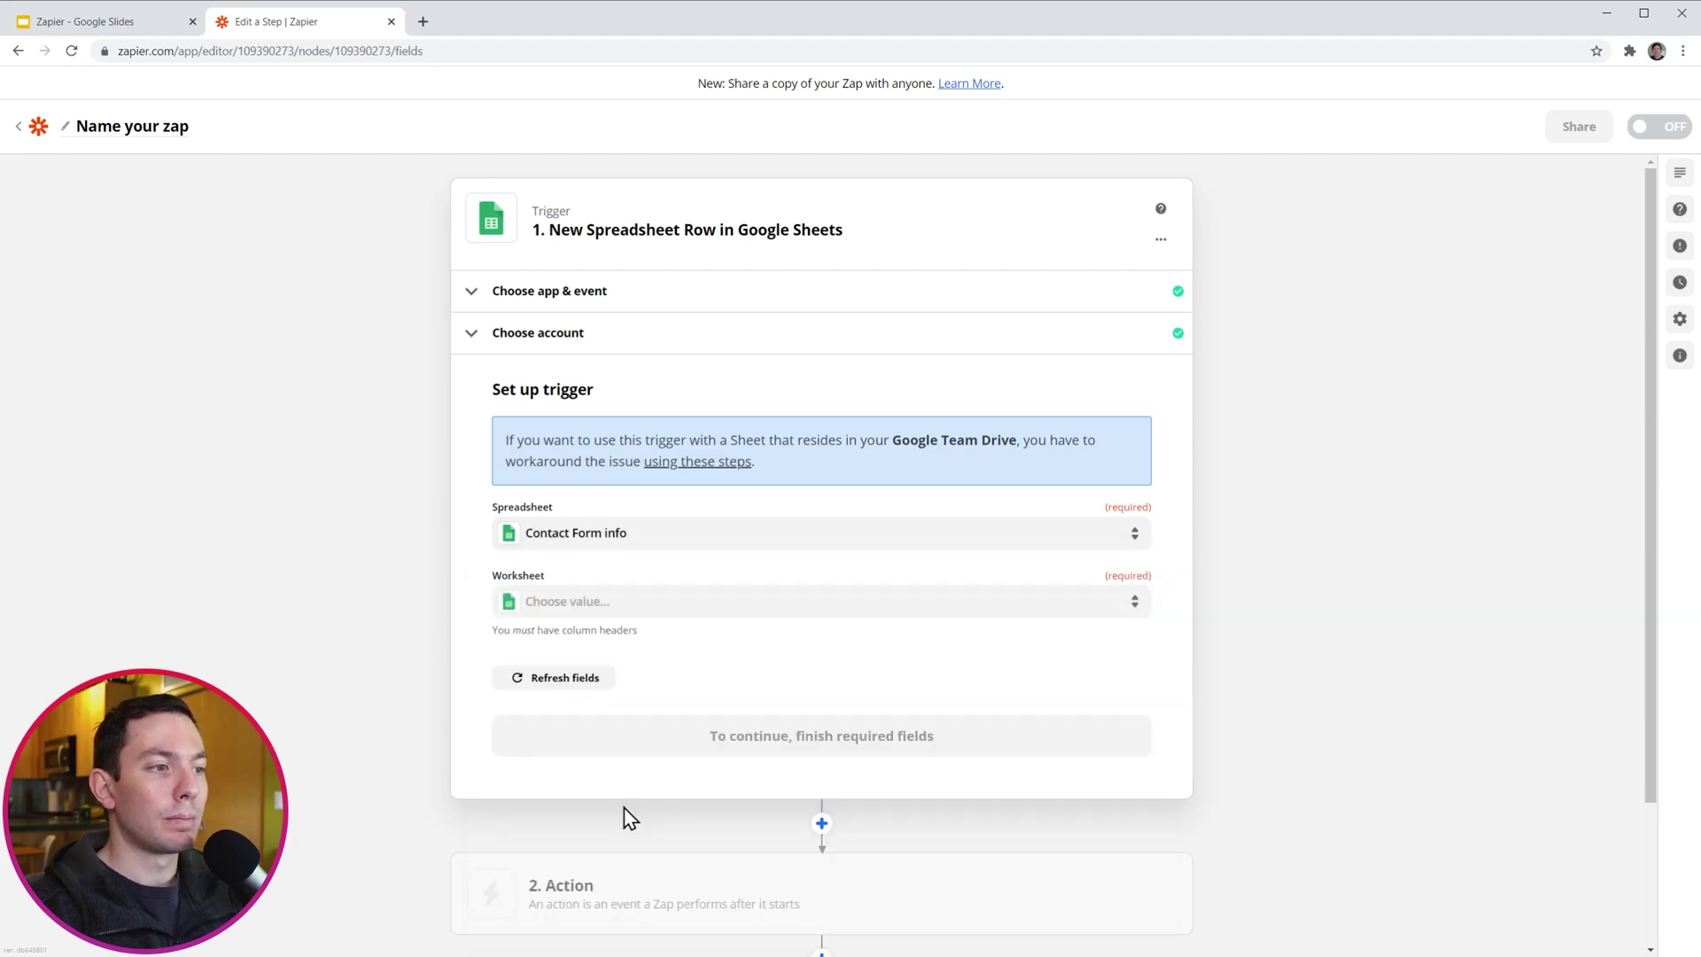
{"action": "left_click", "coordinate": [728, 606]}
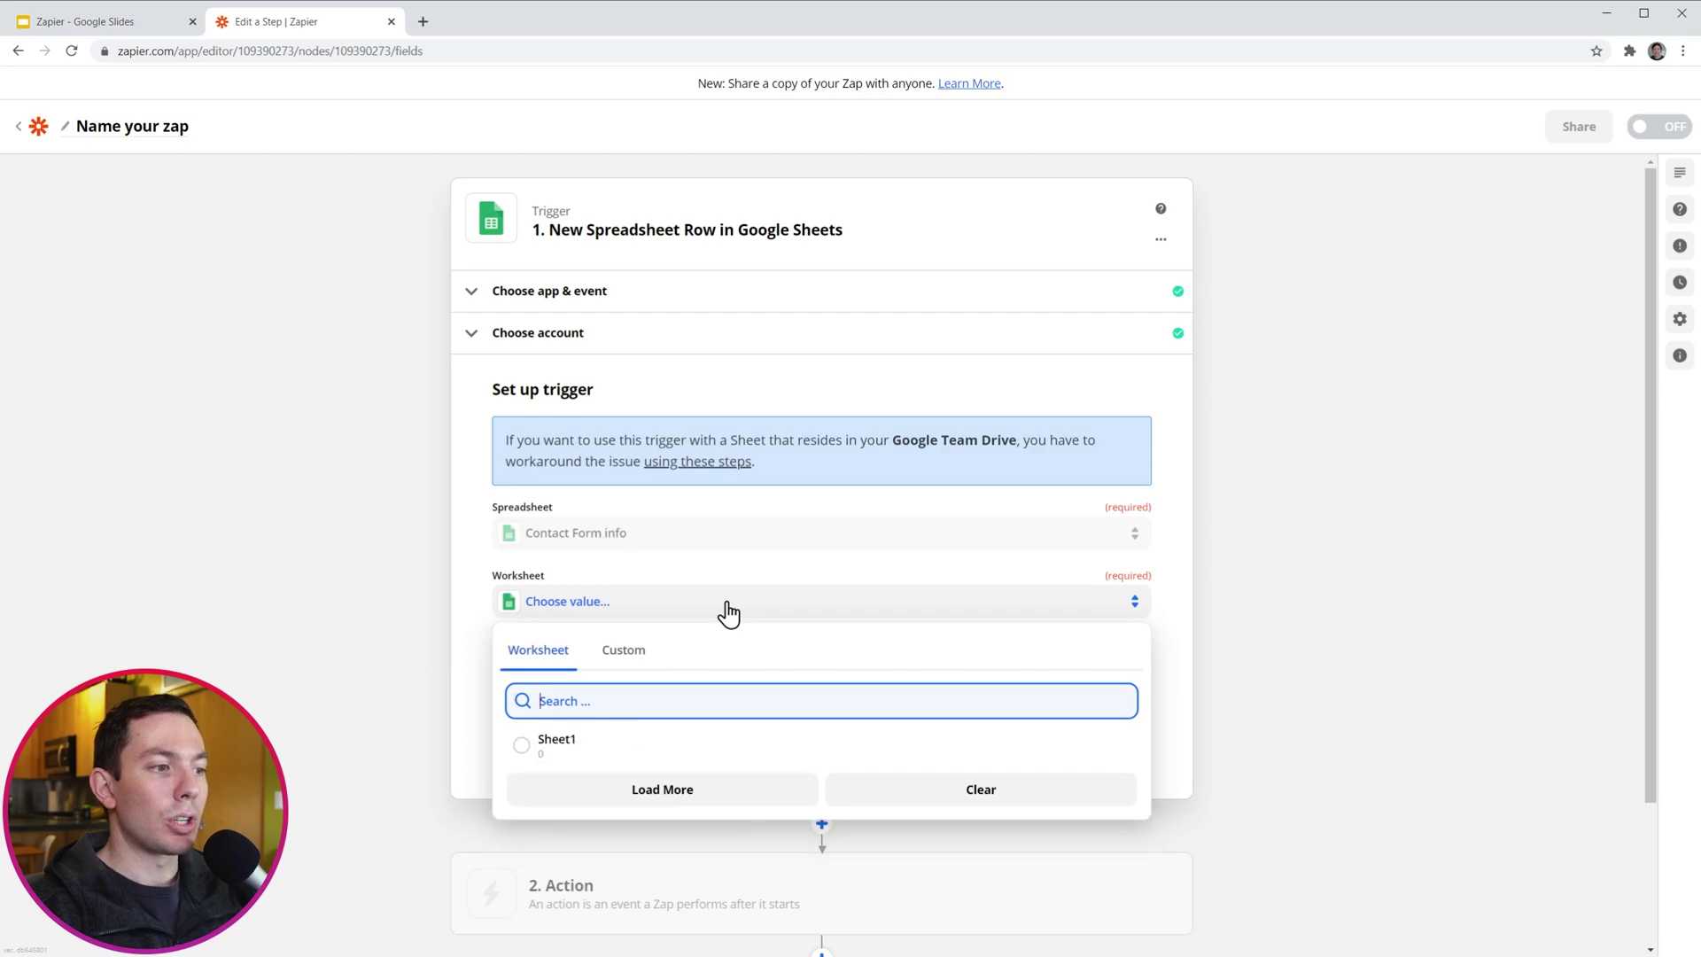
{"action": "left_click", "coordinate": [556, 741]}
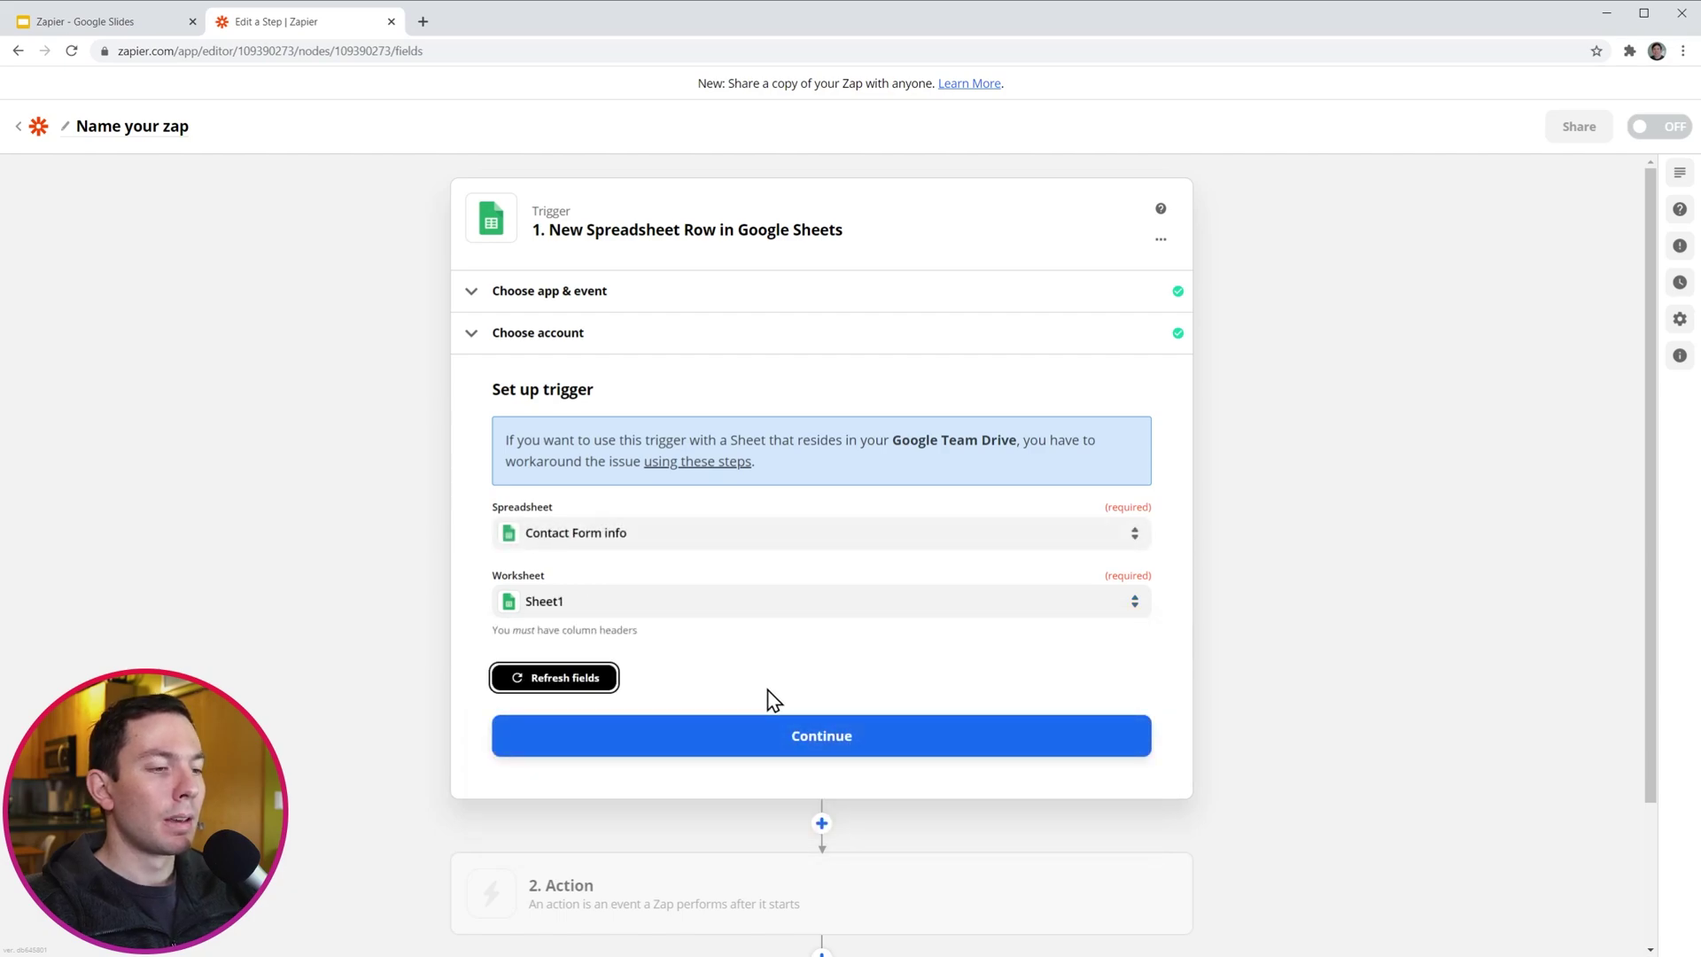
{"action": "left_click", "coordinate": [810, 738]}
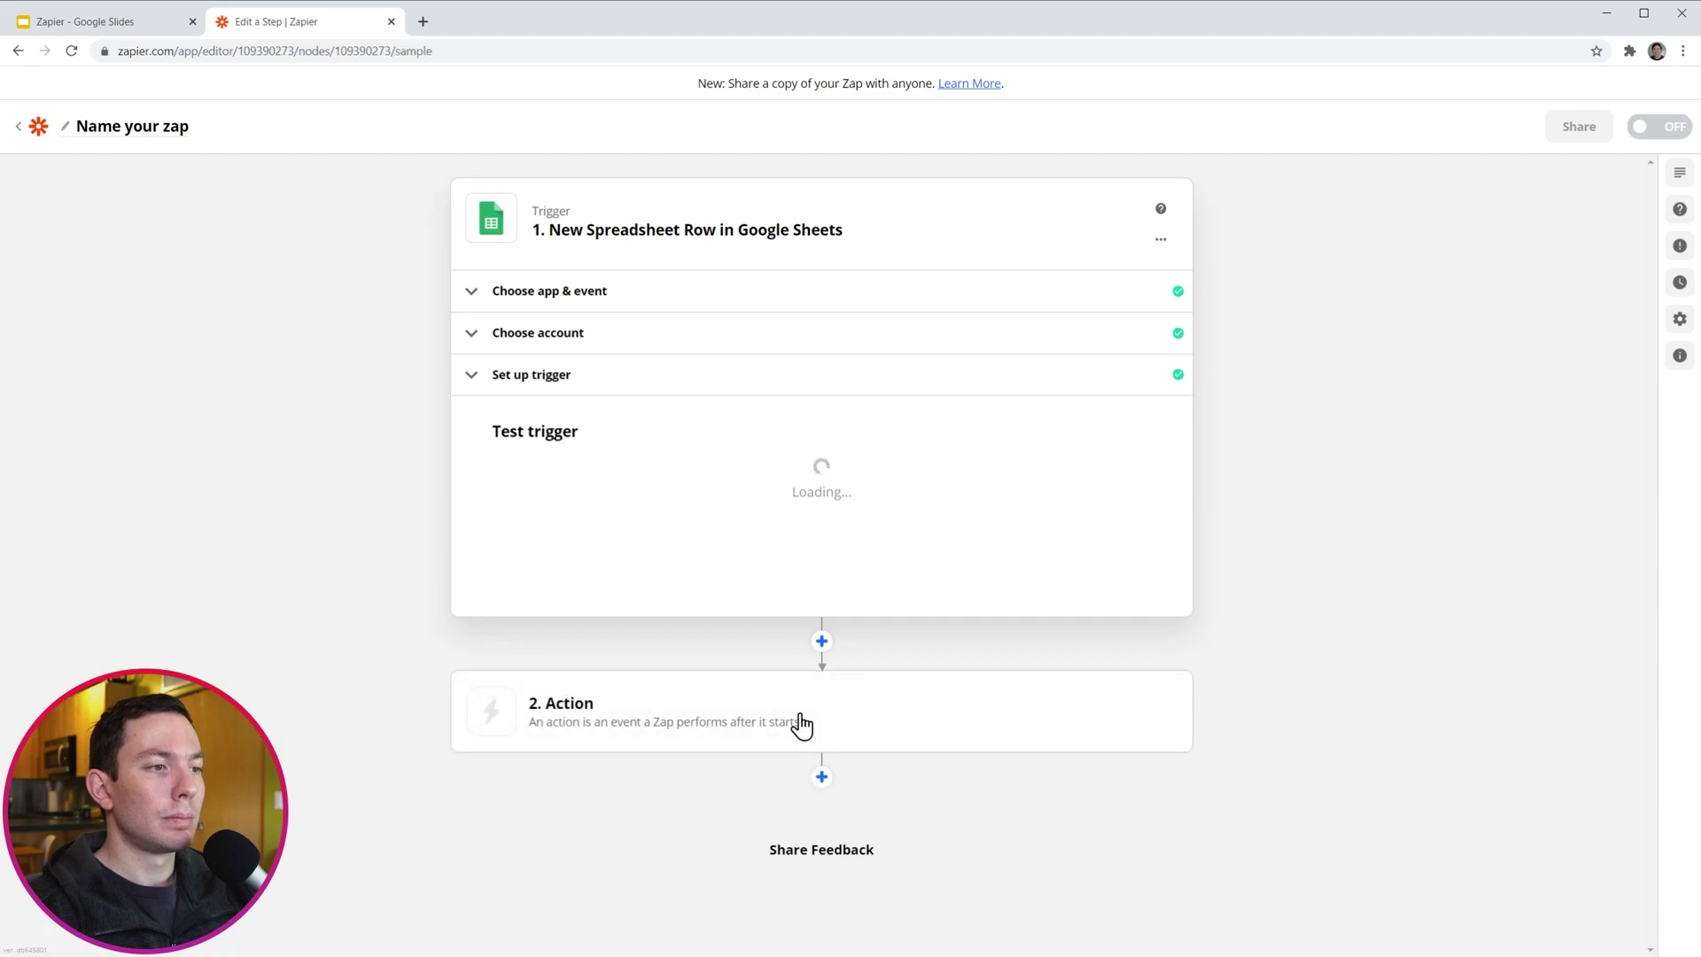
Test the trigger, accept the sample row with zip 10011, and continue to the next step.
{"action": "left_click", "coordinate": [821, 705]}
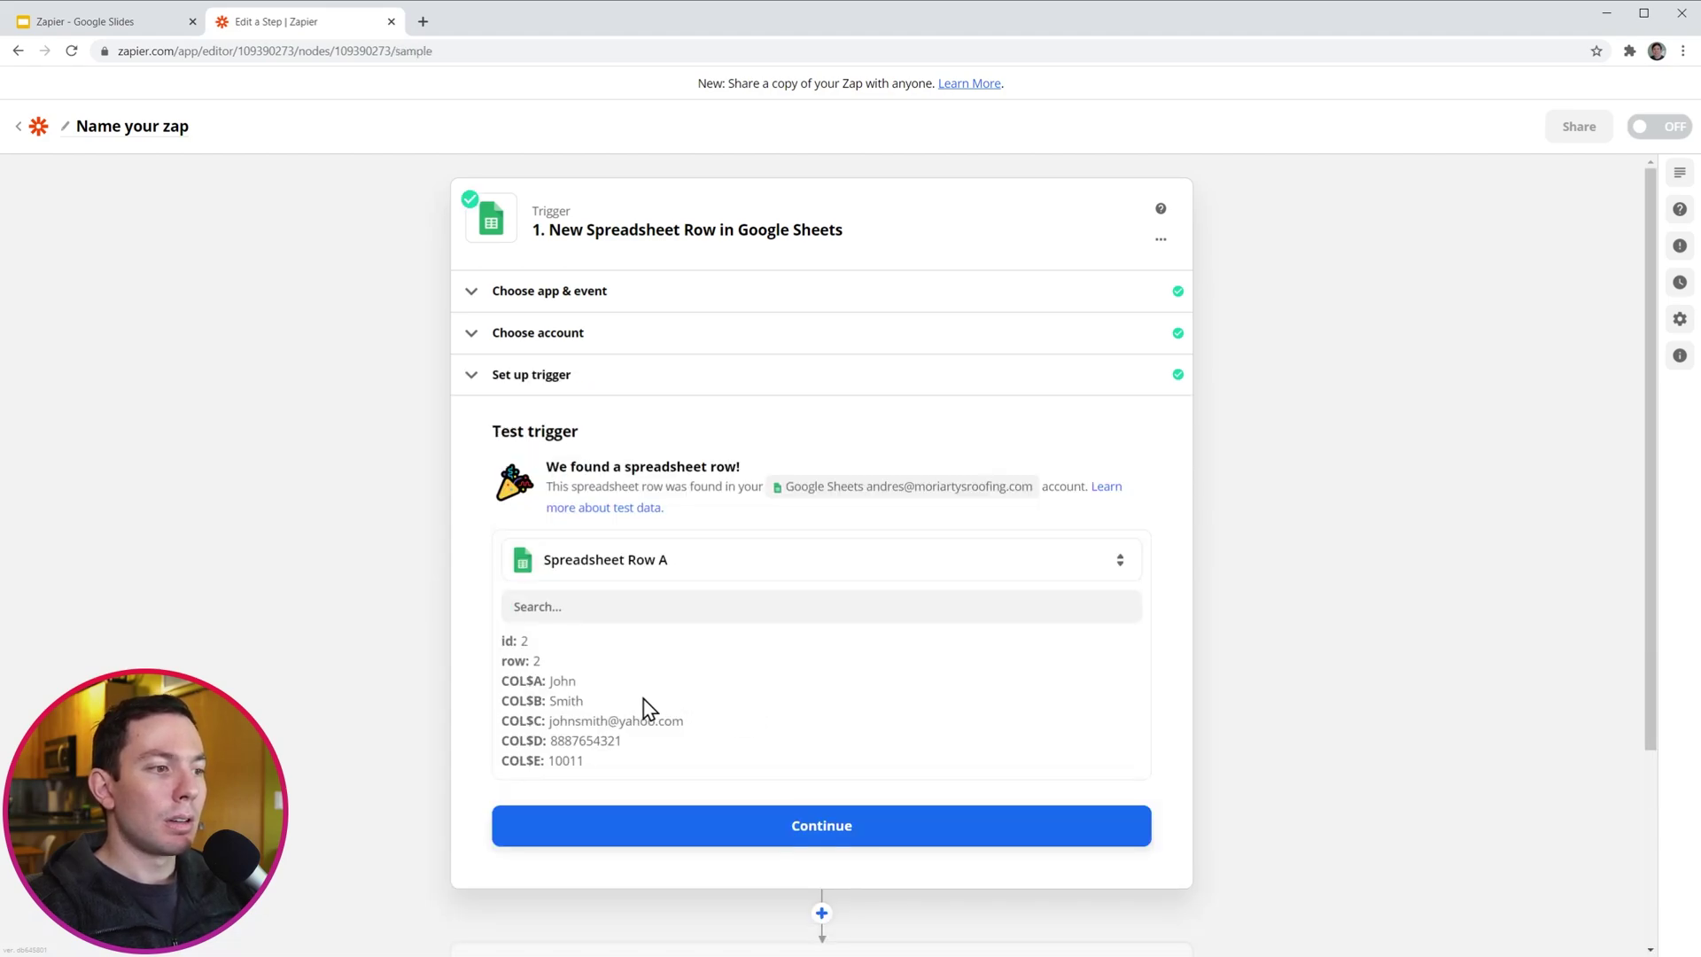
{"action": "scroll", "coordinate": [652, 711], "scroll_direction": "down", "scroll_amount": 1}
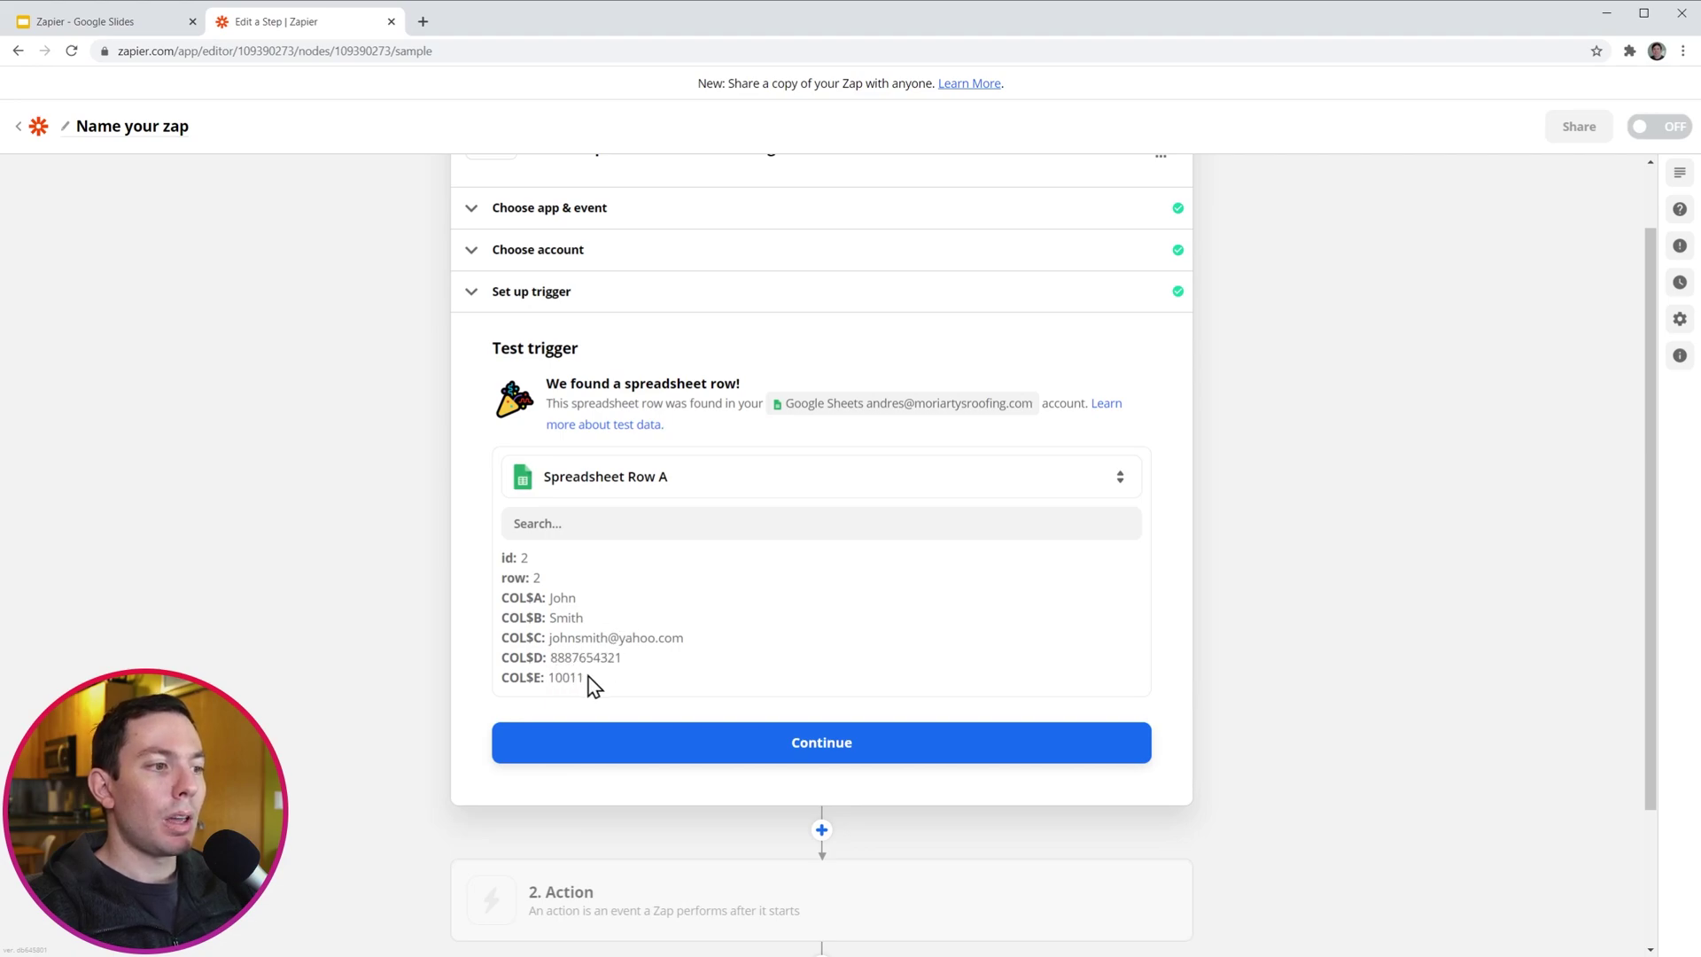
{"action": "left_click", "coordinate": [821, 743]}
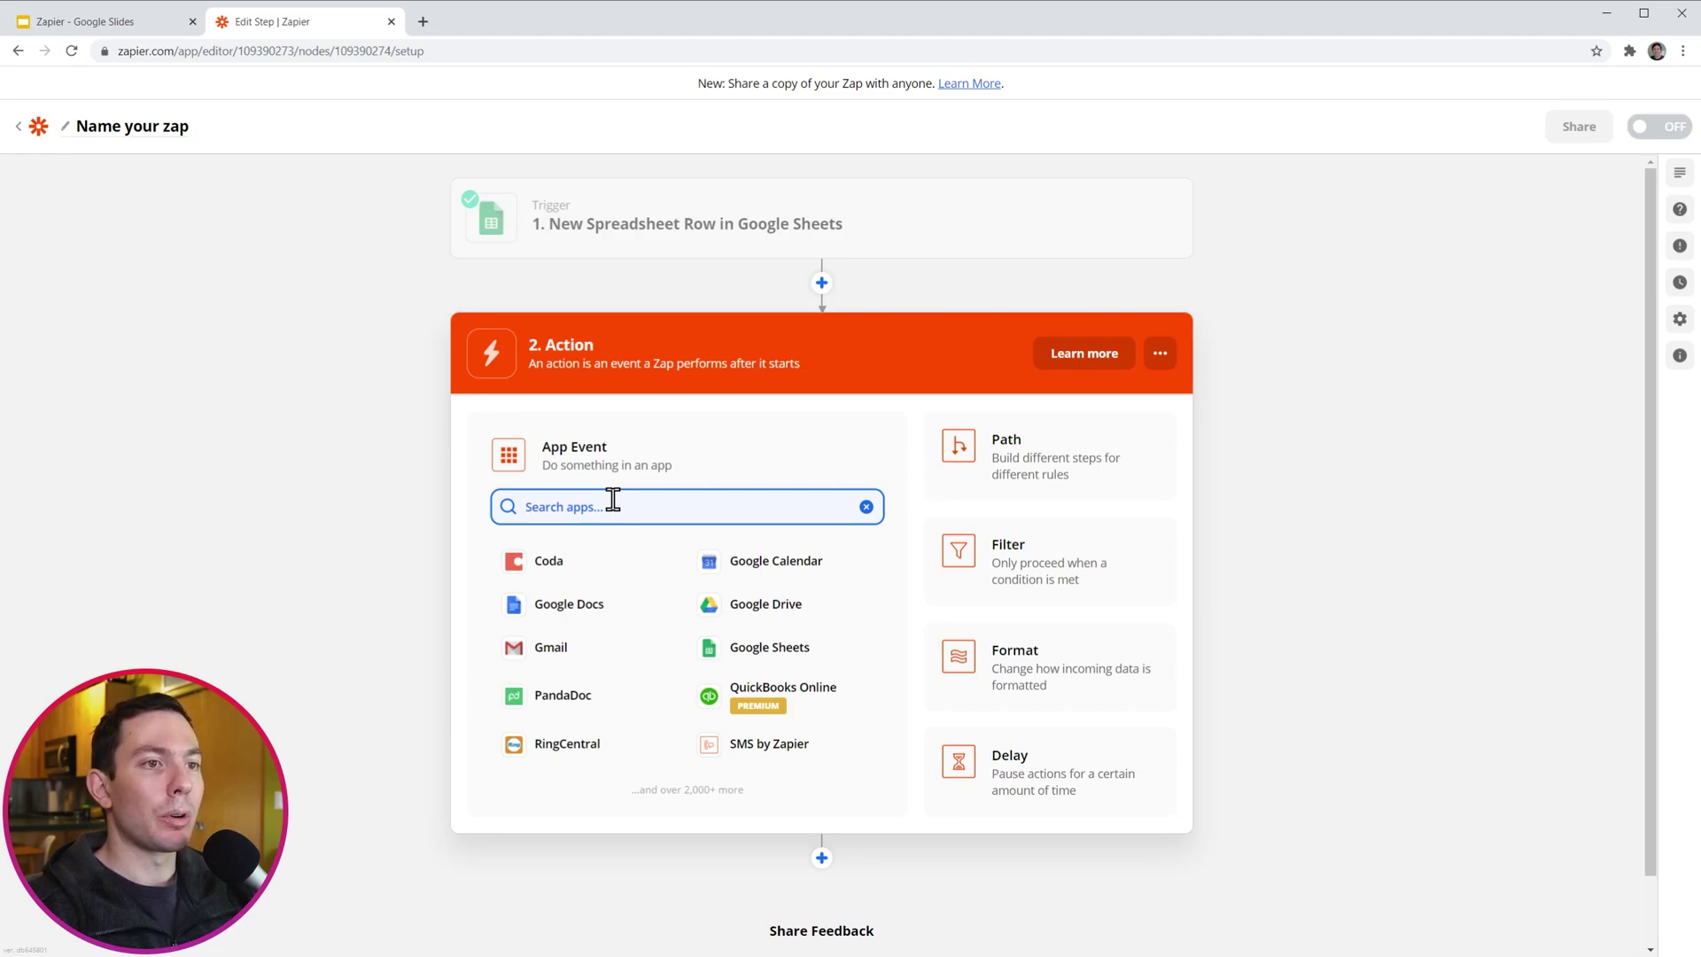
Add a filter that checks the zip code field with an Exactly matches condition.
{"action": "left_click", "coordinate": [1040, 580]}
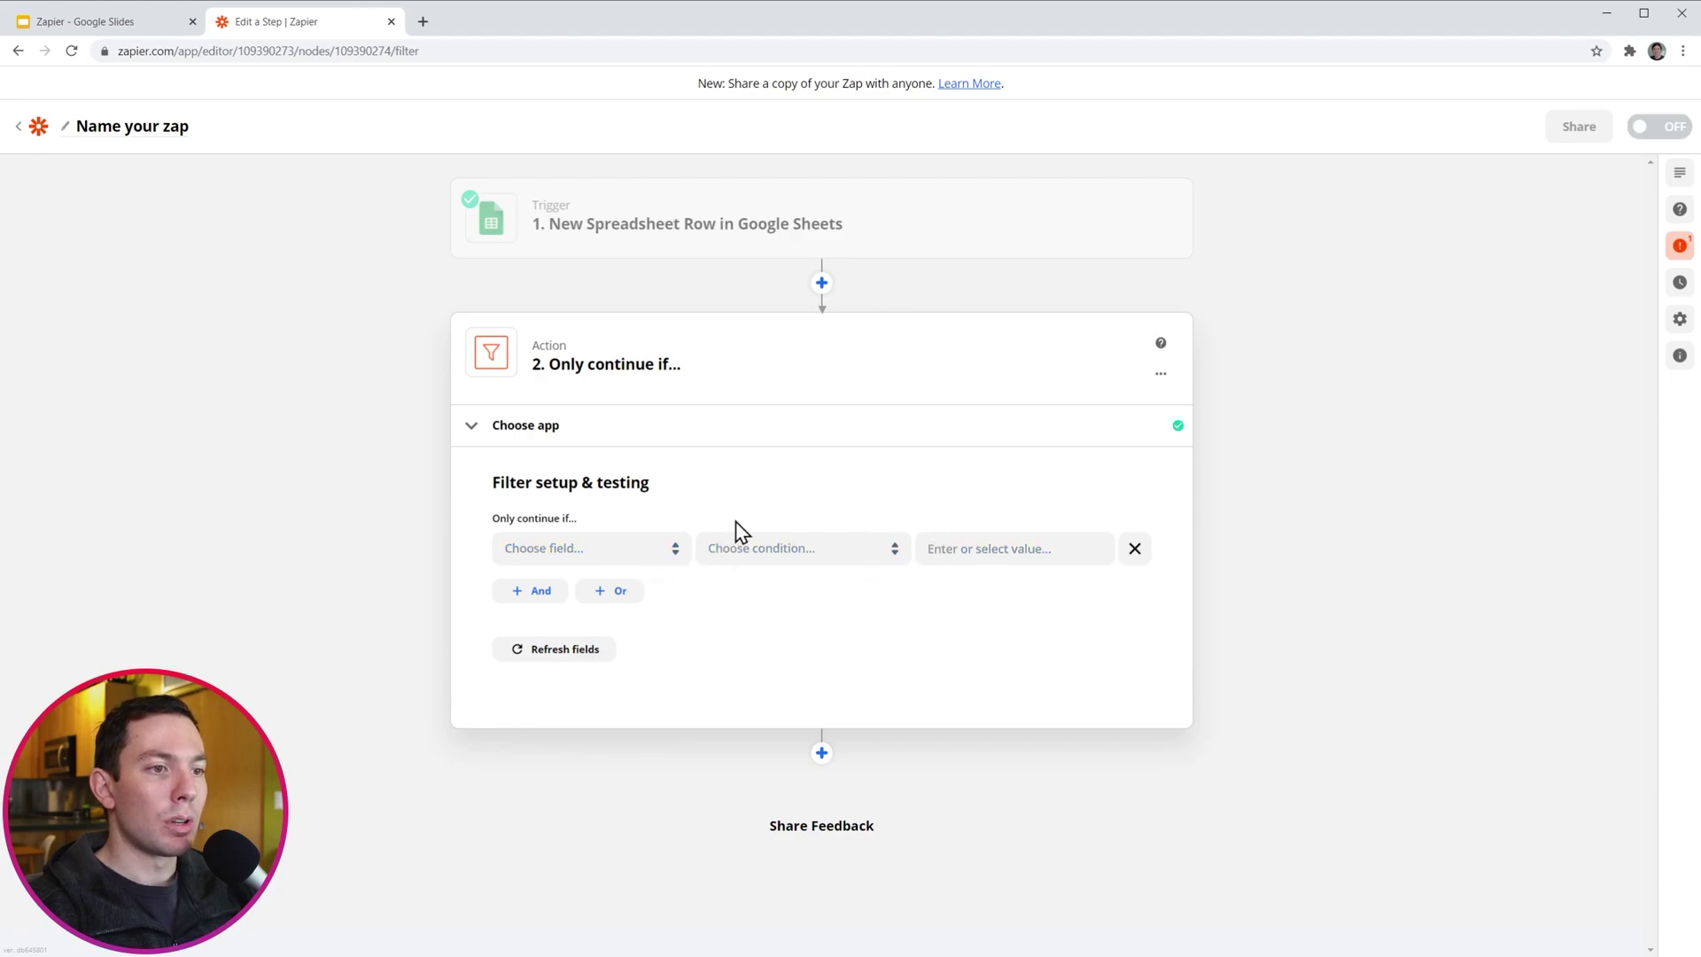
{"action": "left_click", "coordinate": [579, 554]}
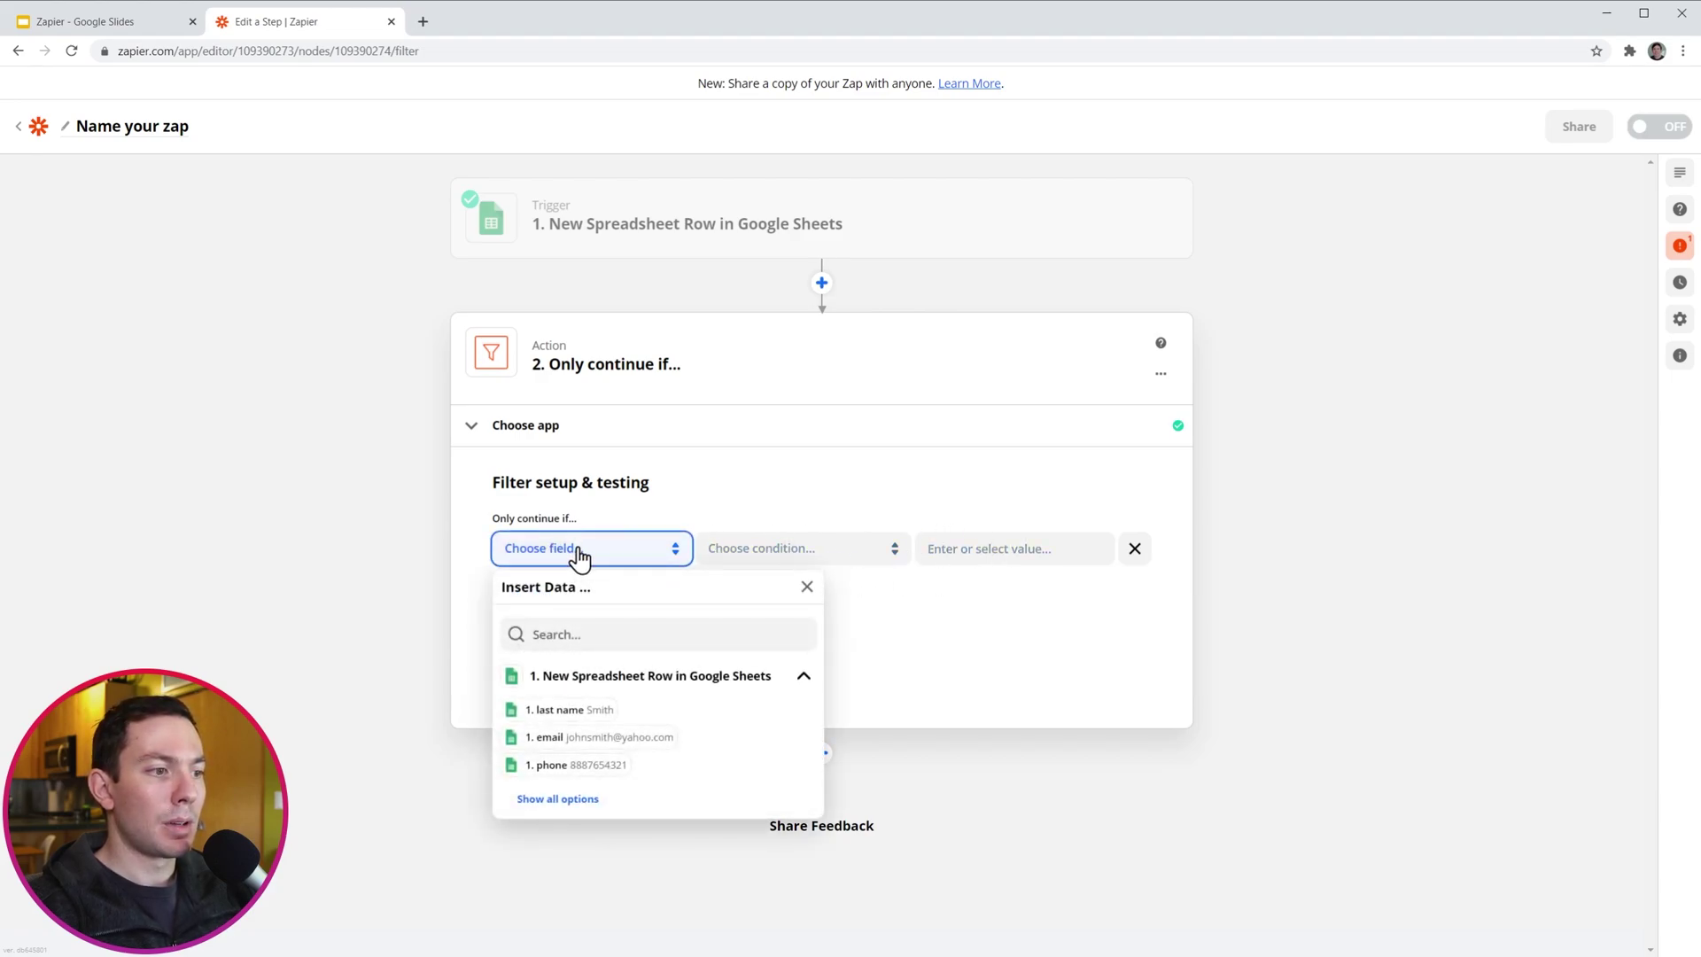
{"action": "left_click", "coordinate": [582, 803]}
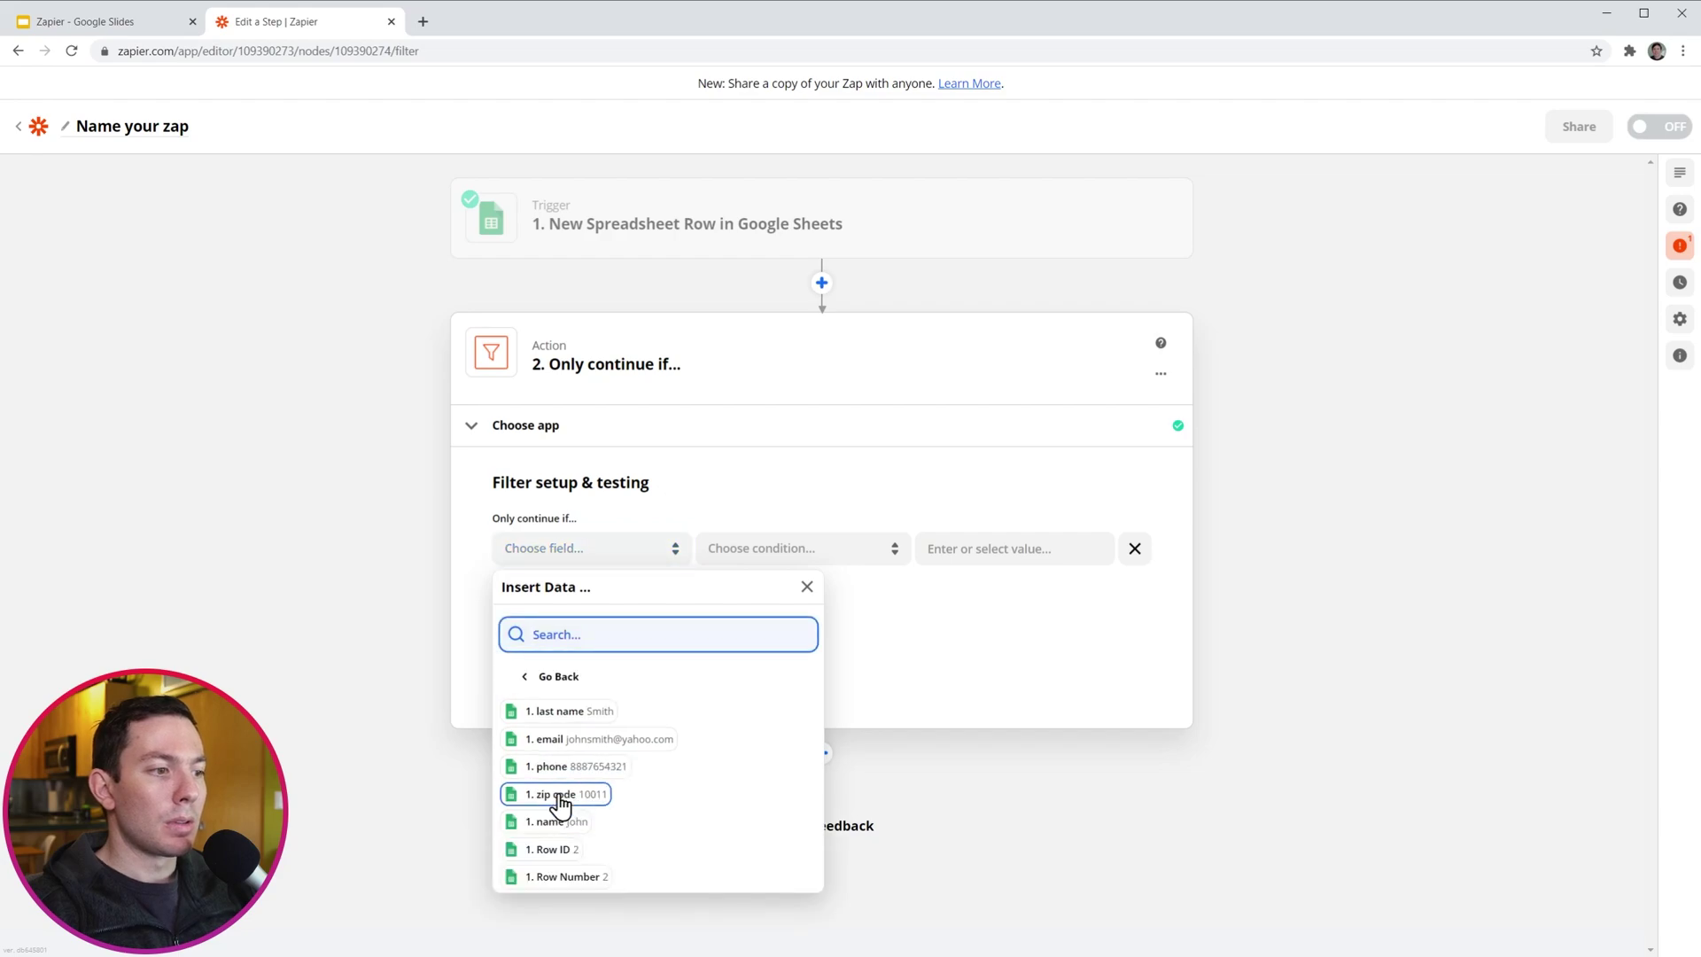
{"action": "left_click", "coordinate": [556, 793]}
{"action": "left_click", "coordinate": [798, 548]}
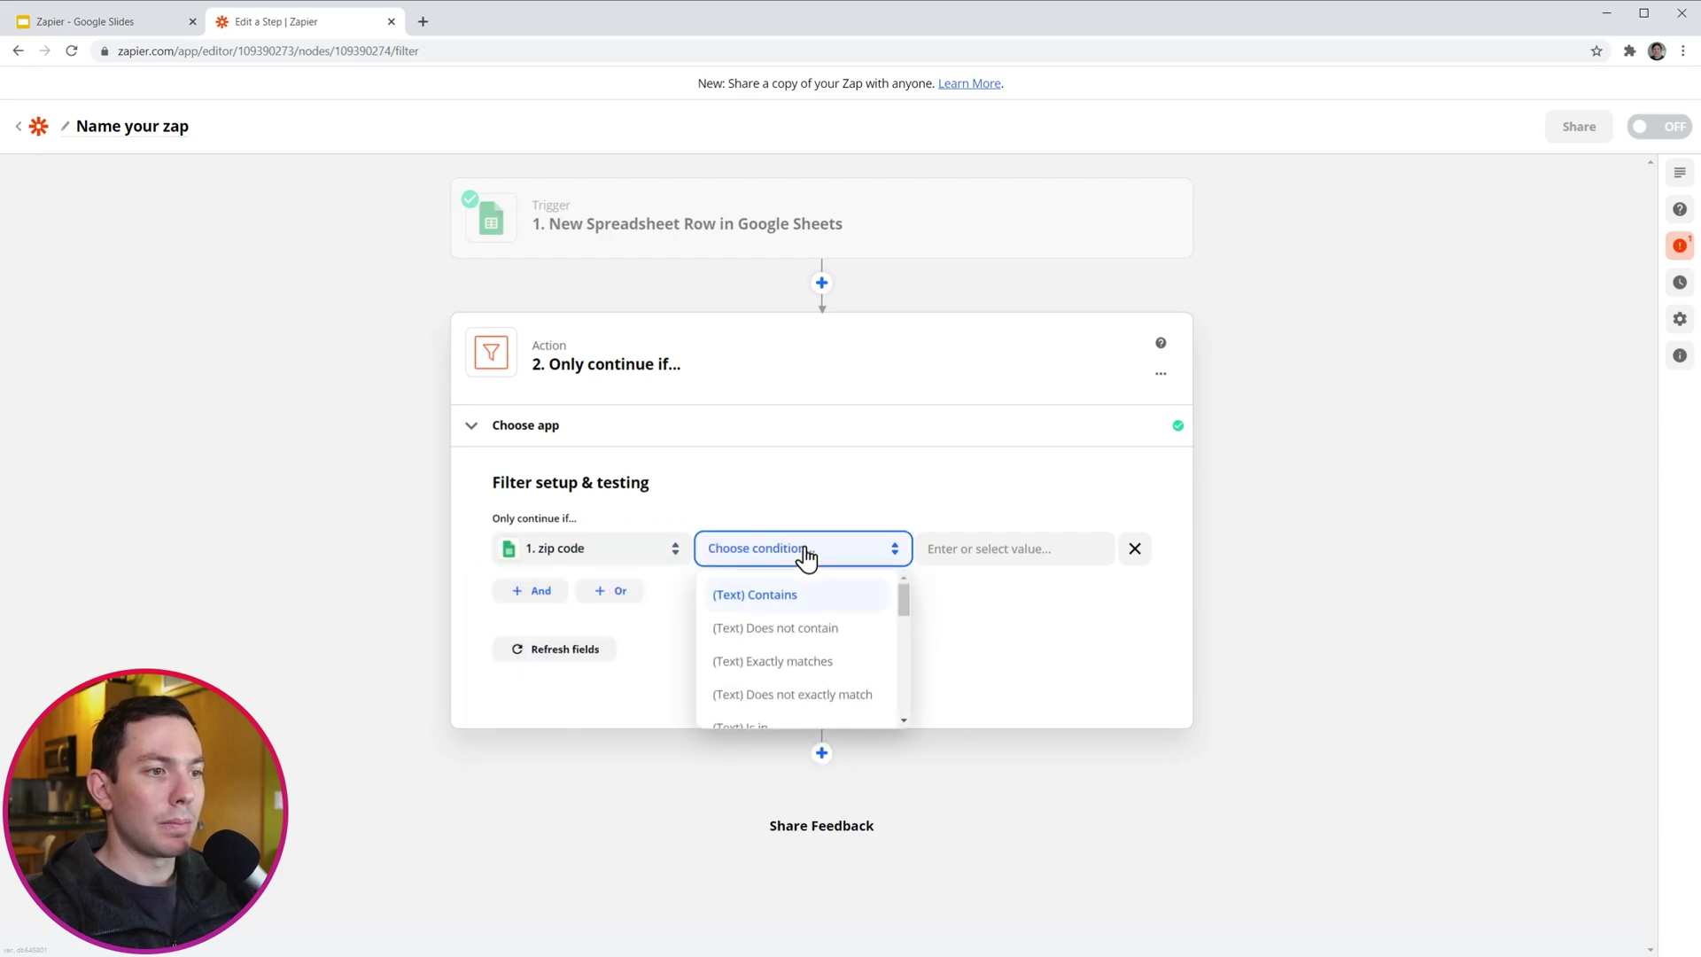
{"action": "left_click", "coordinate": [792, 661]}
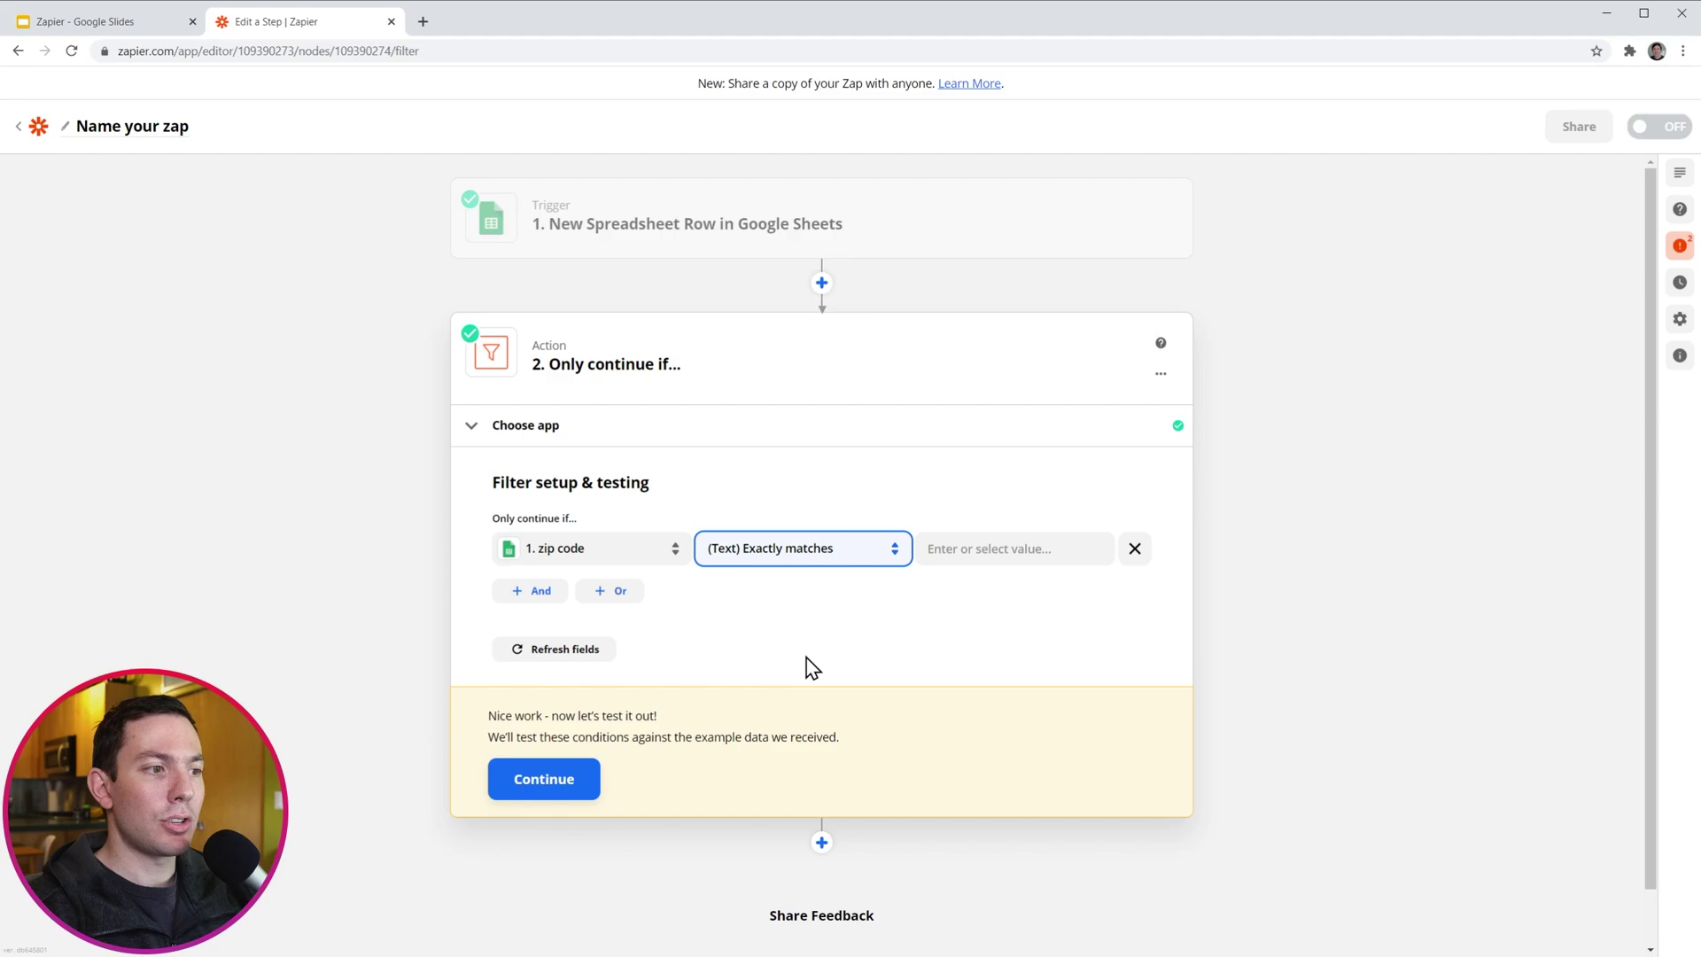
Set the matching value to 10011 and test the filter against the sample row.
{"action": "left_click", "coordinate": [1011, 548]}
{"action": "type", "text": "1"}
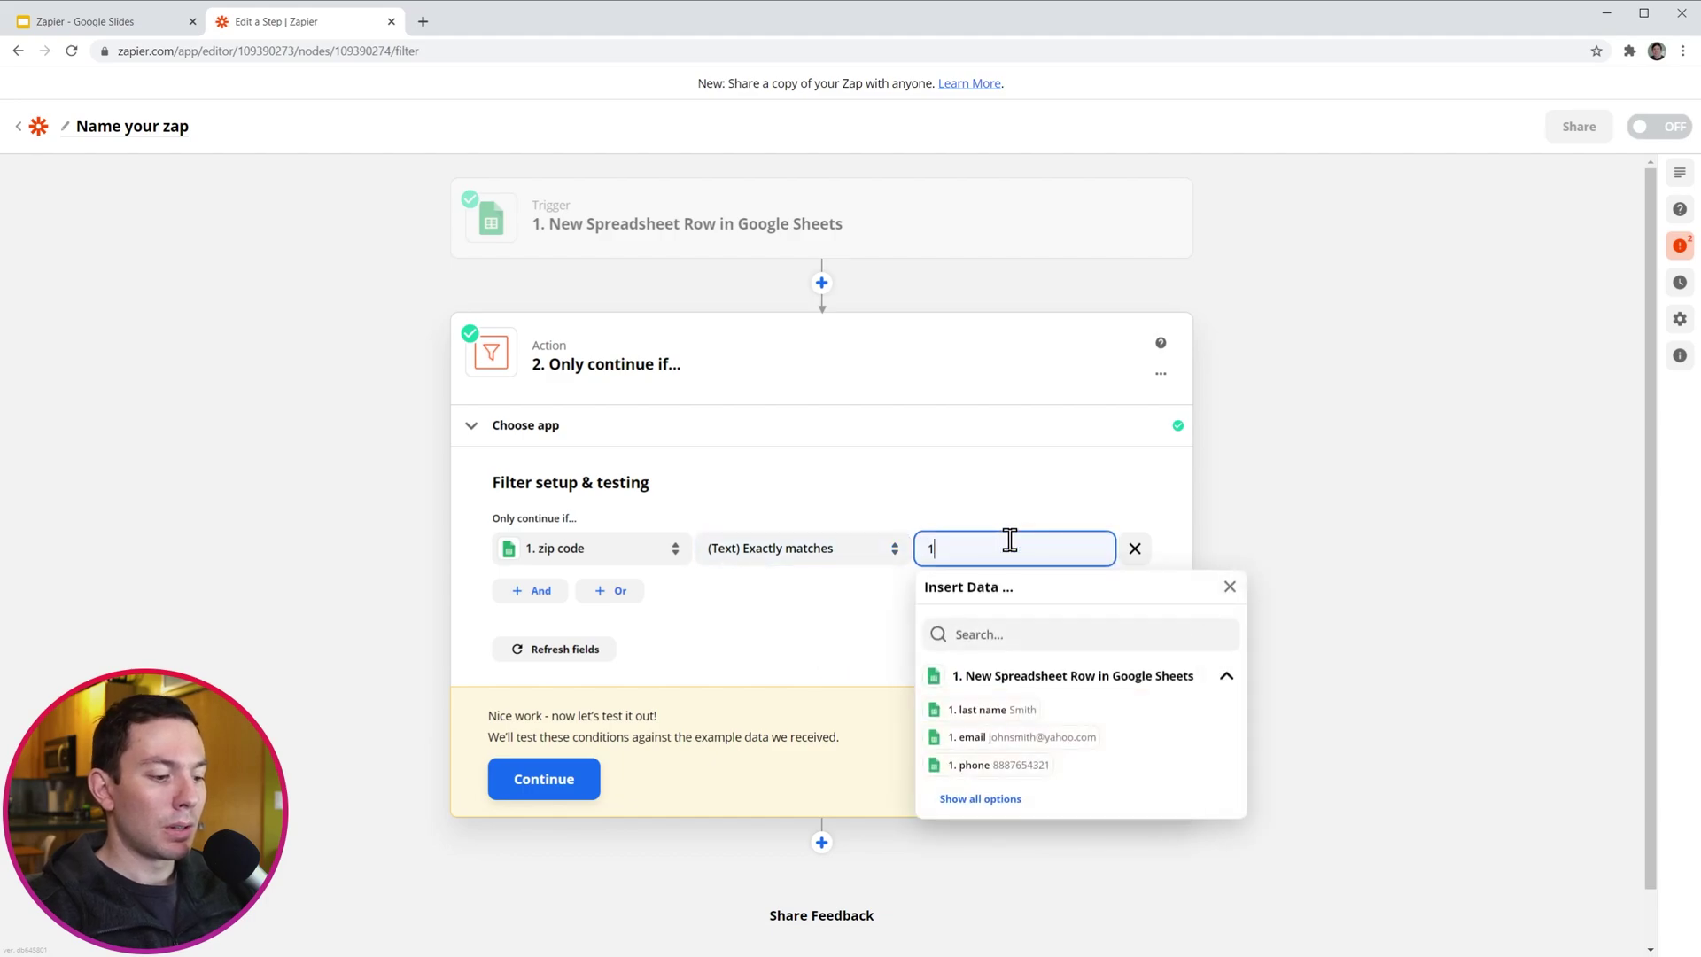
{"action": "type", "text": "0011"}
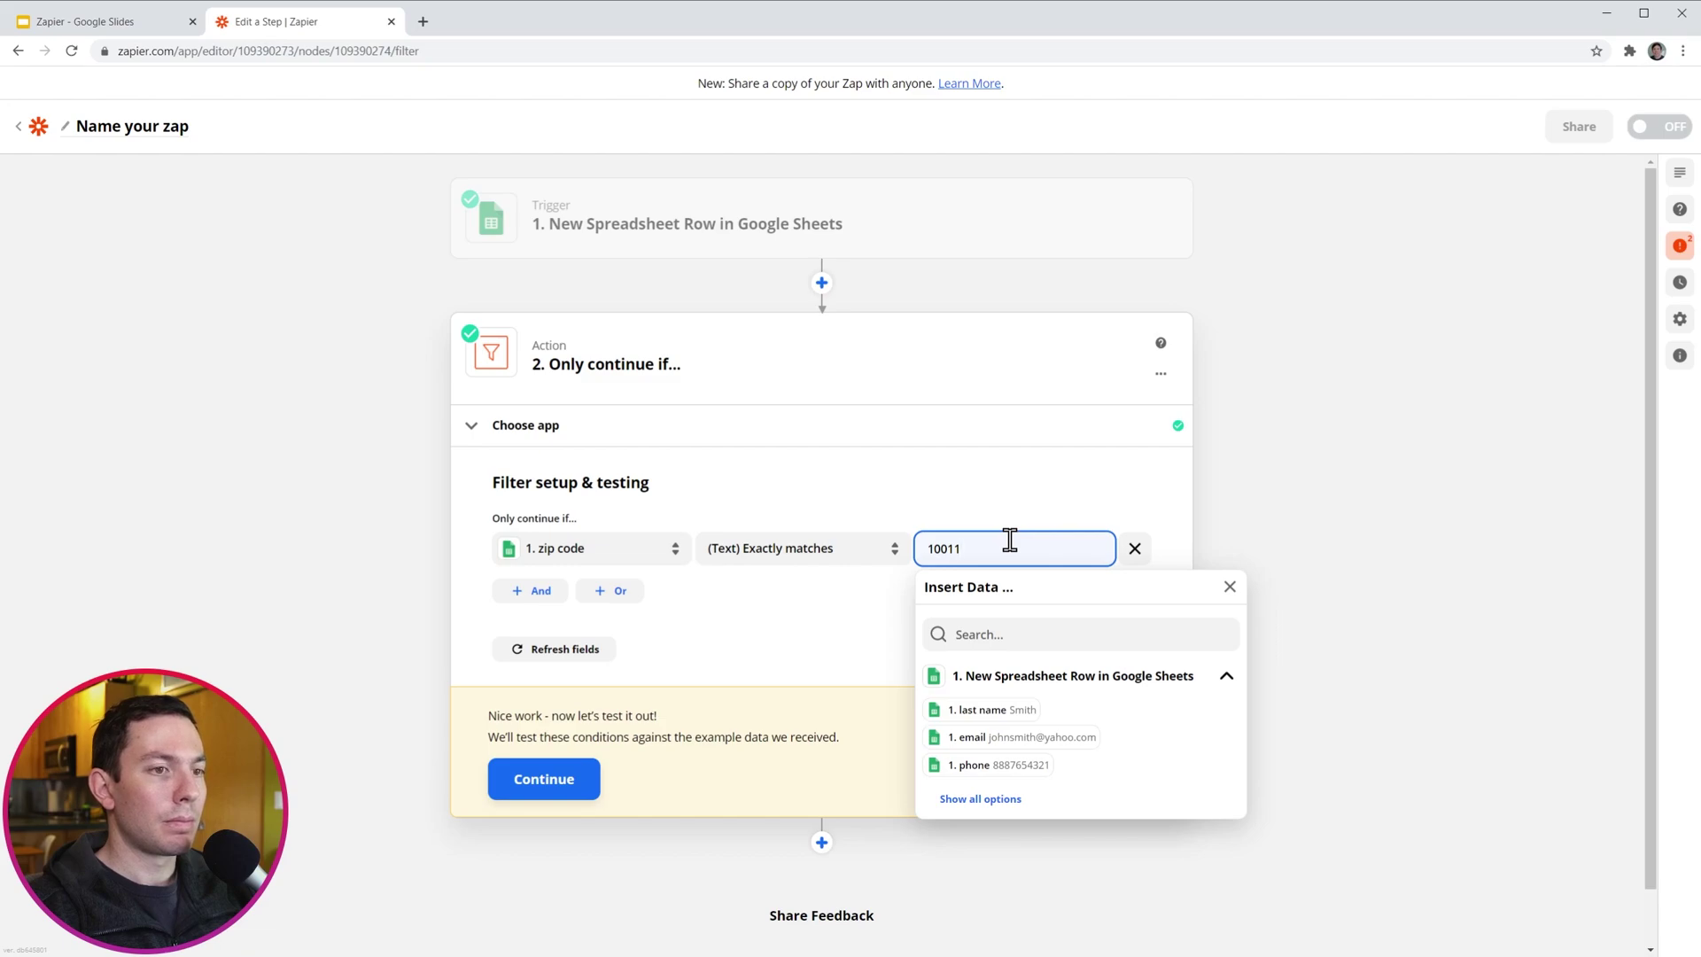
{"action": "left_click", "coordinate": [638, 664]}
{"action": "left_click", "coordinate": [544, 780]}
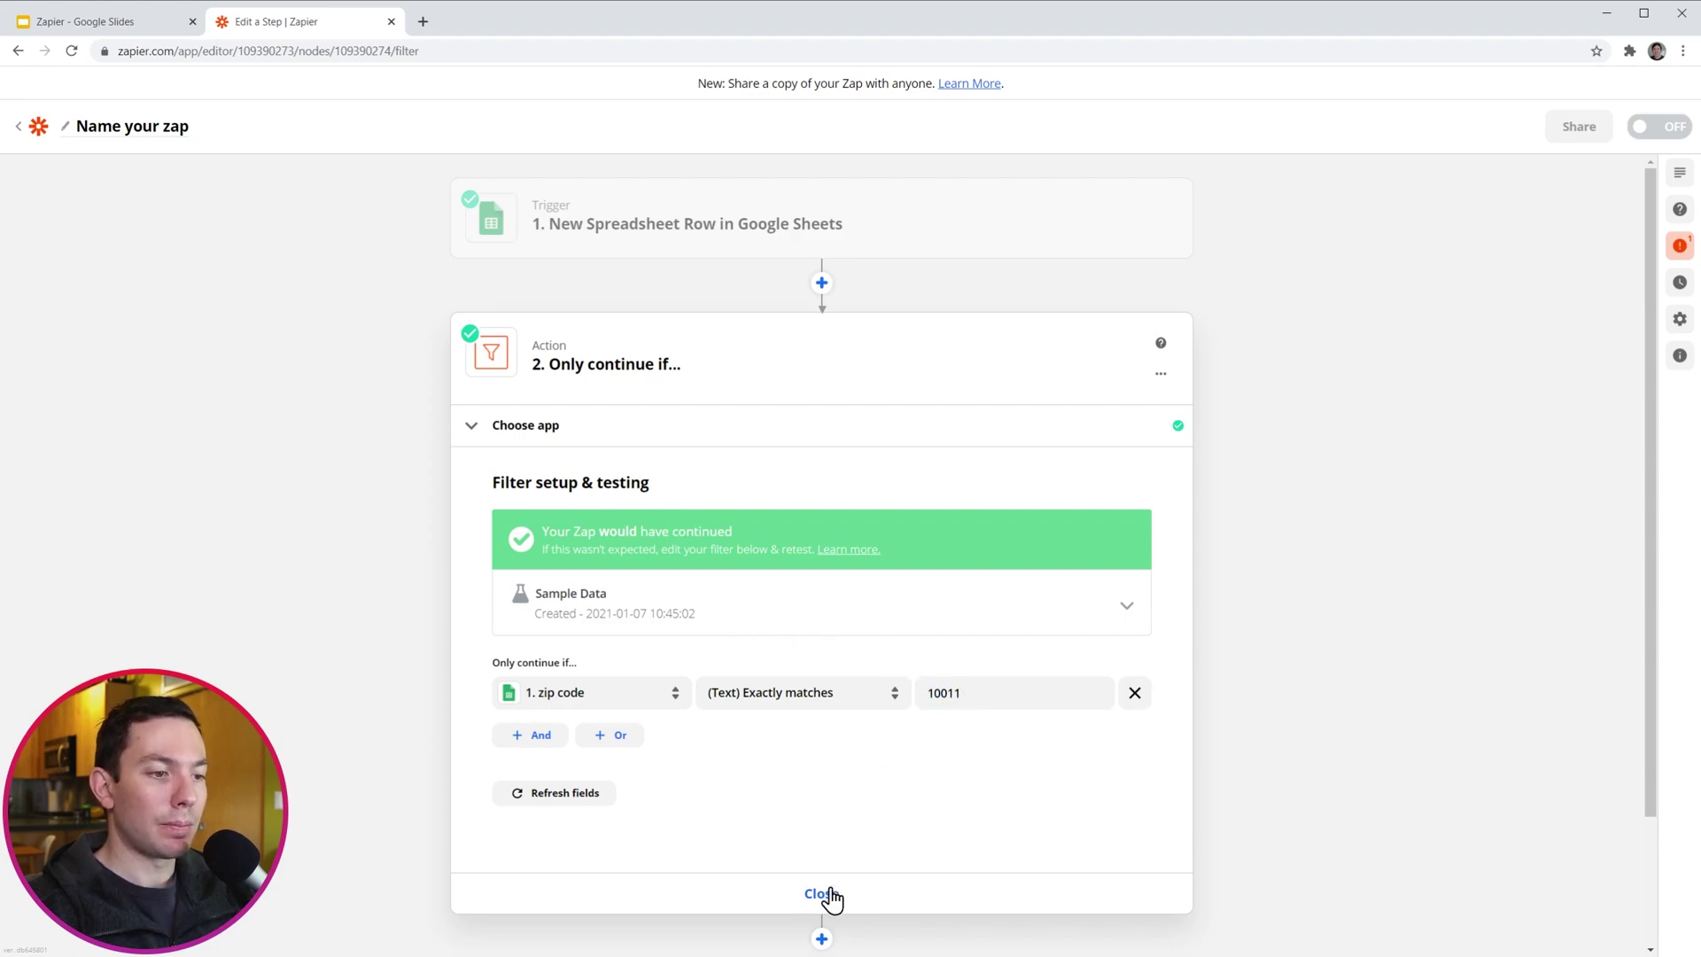
Add a third step using Gmail with the Send Email action event.
{"action": "left_click", "coordinate": [822, 940]}
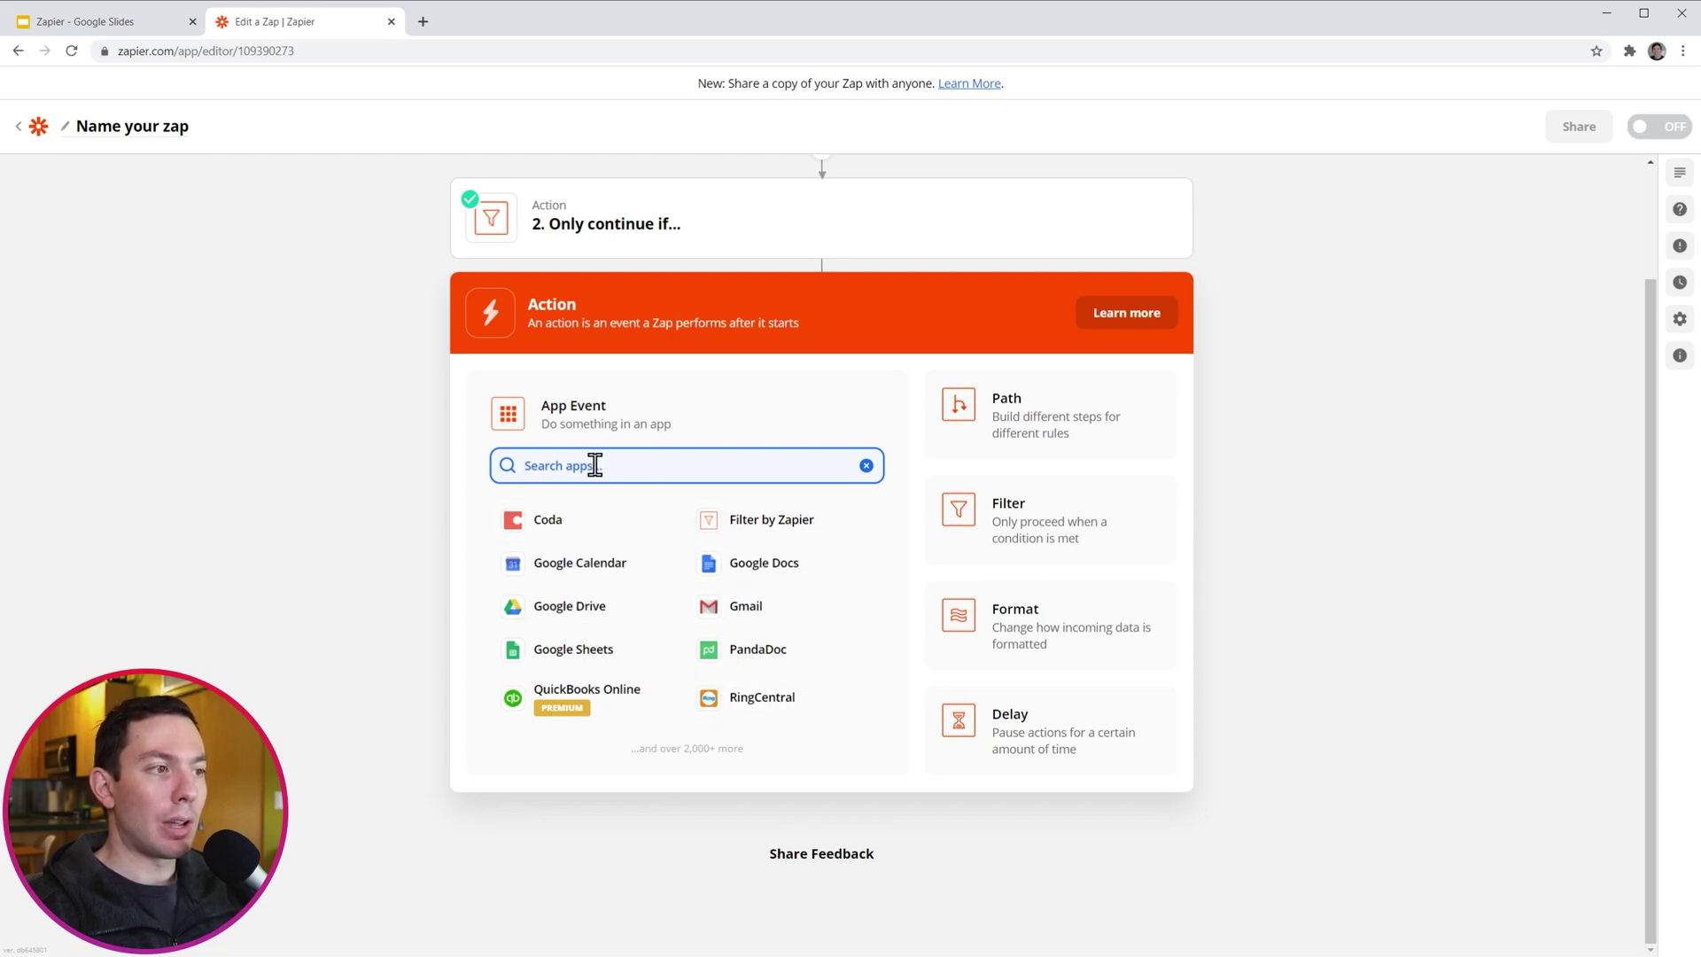
{"action": "type", "text": "zoho crm"}
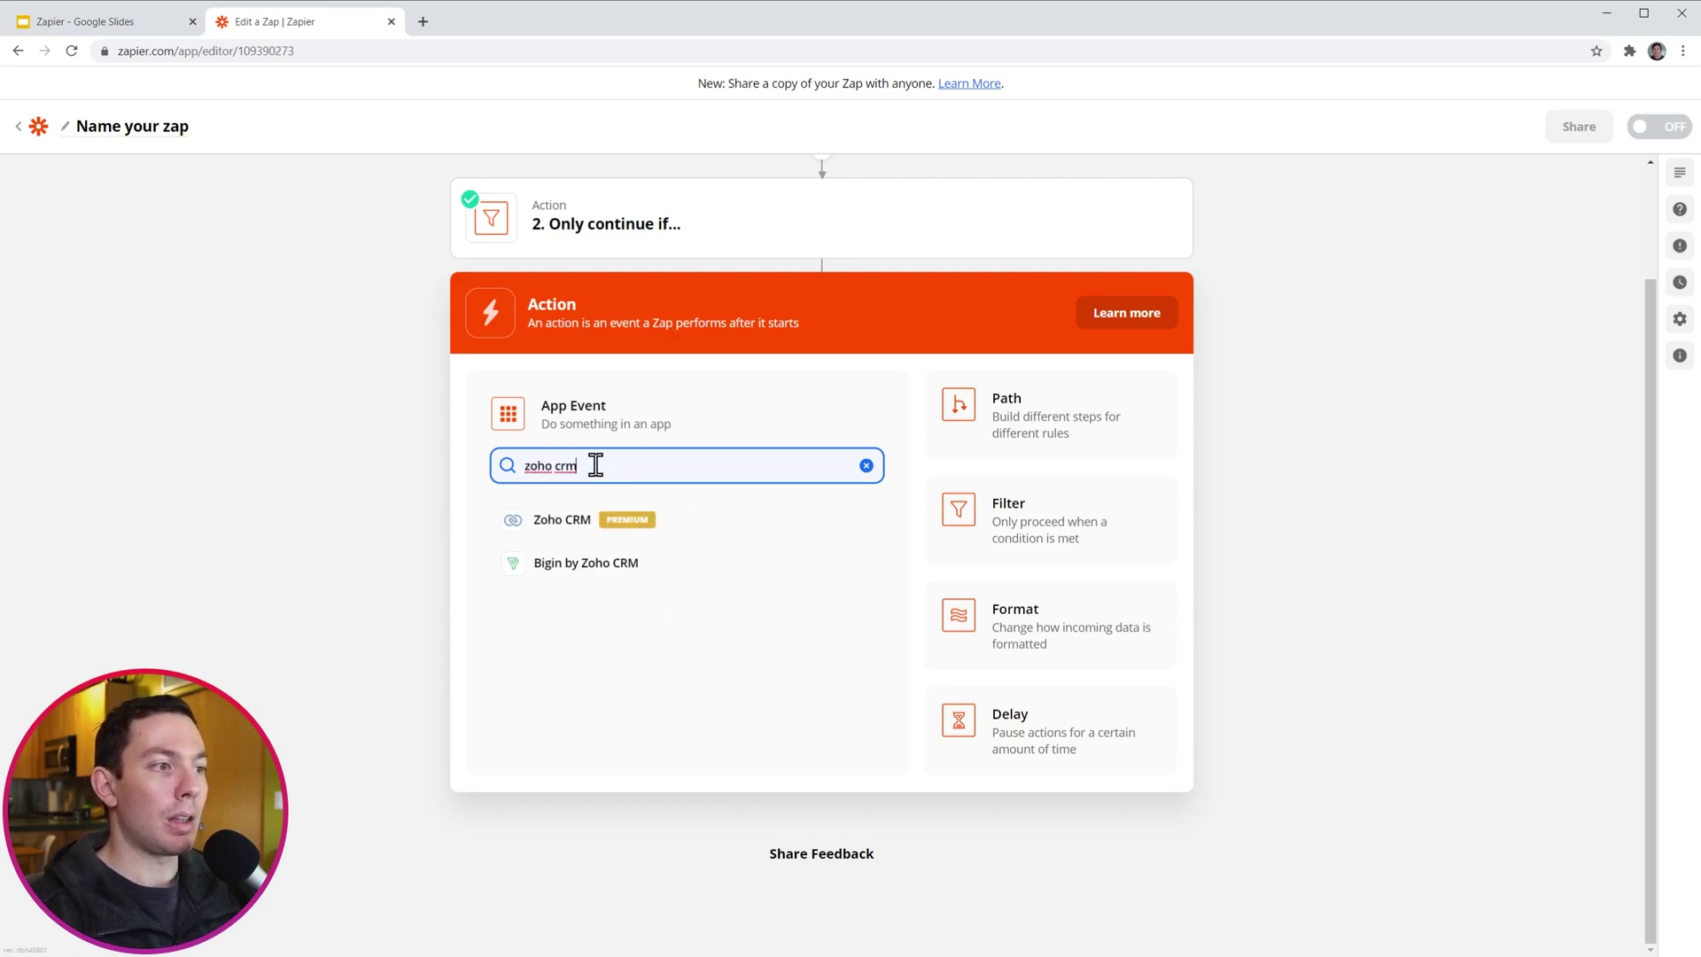
{"action": "left_click", "coordinate": [868, 465]}
{"action": "left_click", "coordinate": [761, 611]}
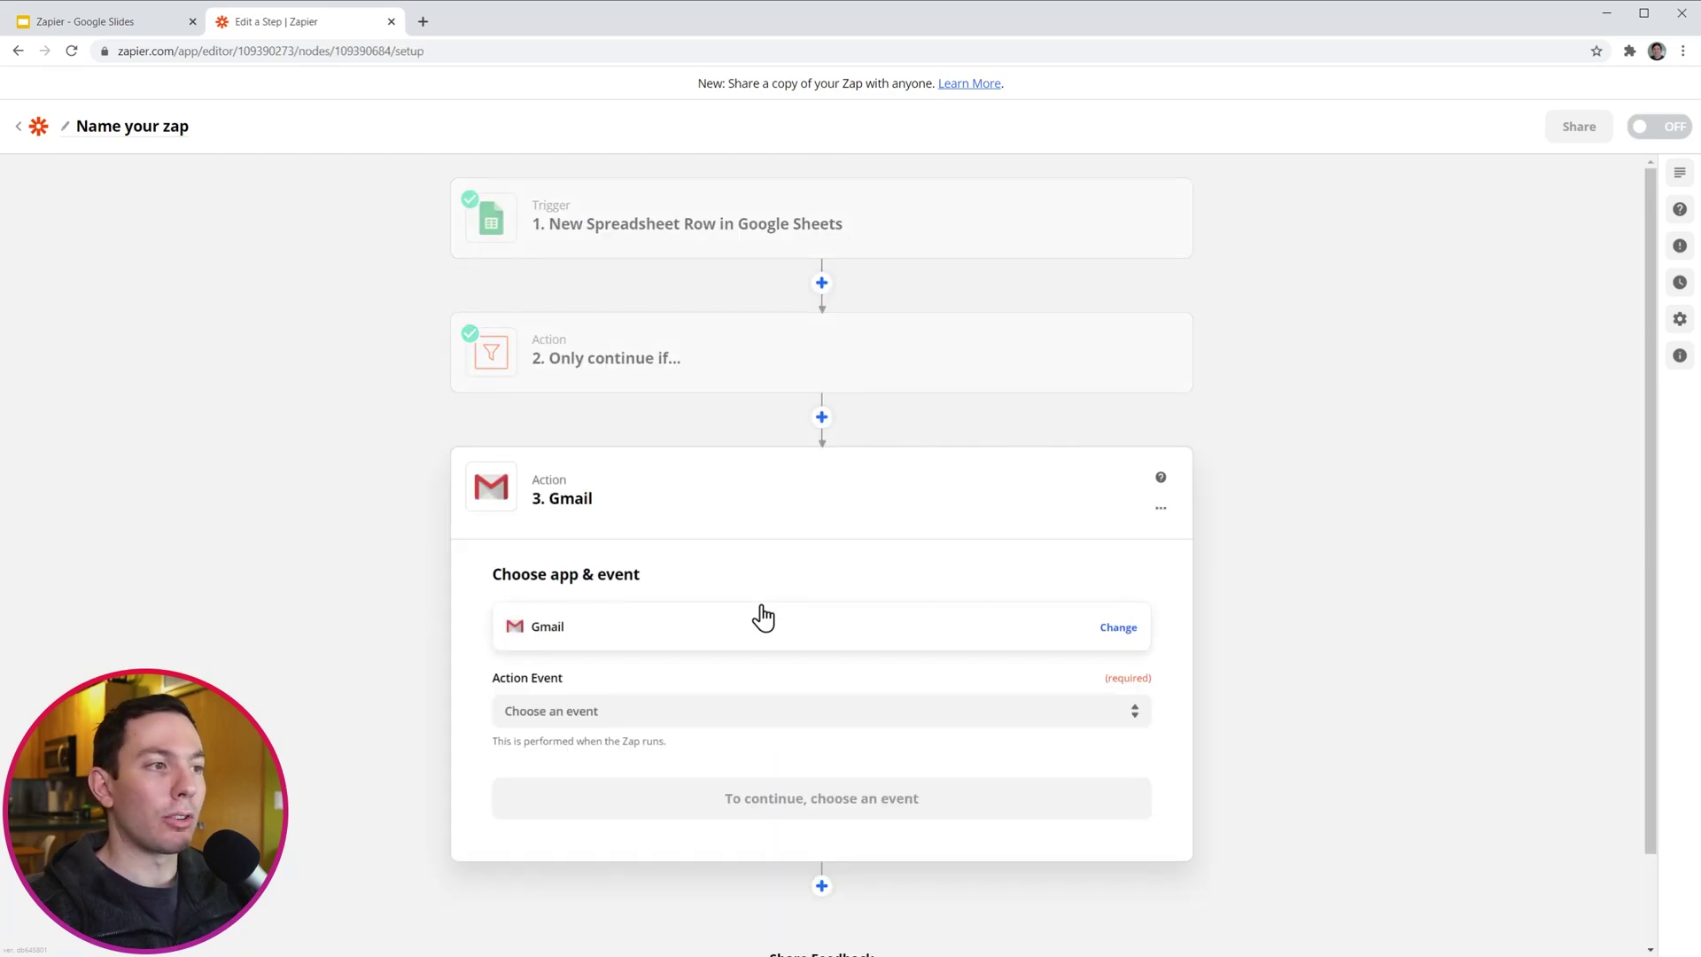
{"action": "scroll", "coordinate": [764, 614], "scroll_direction": "down", "scroll_amount": 1}
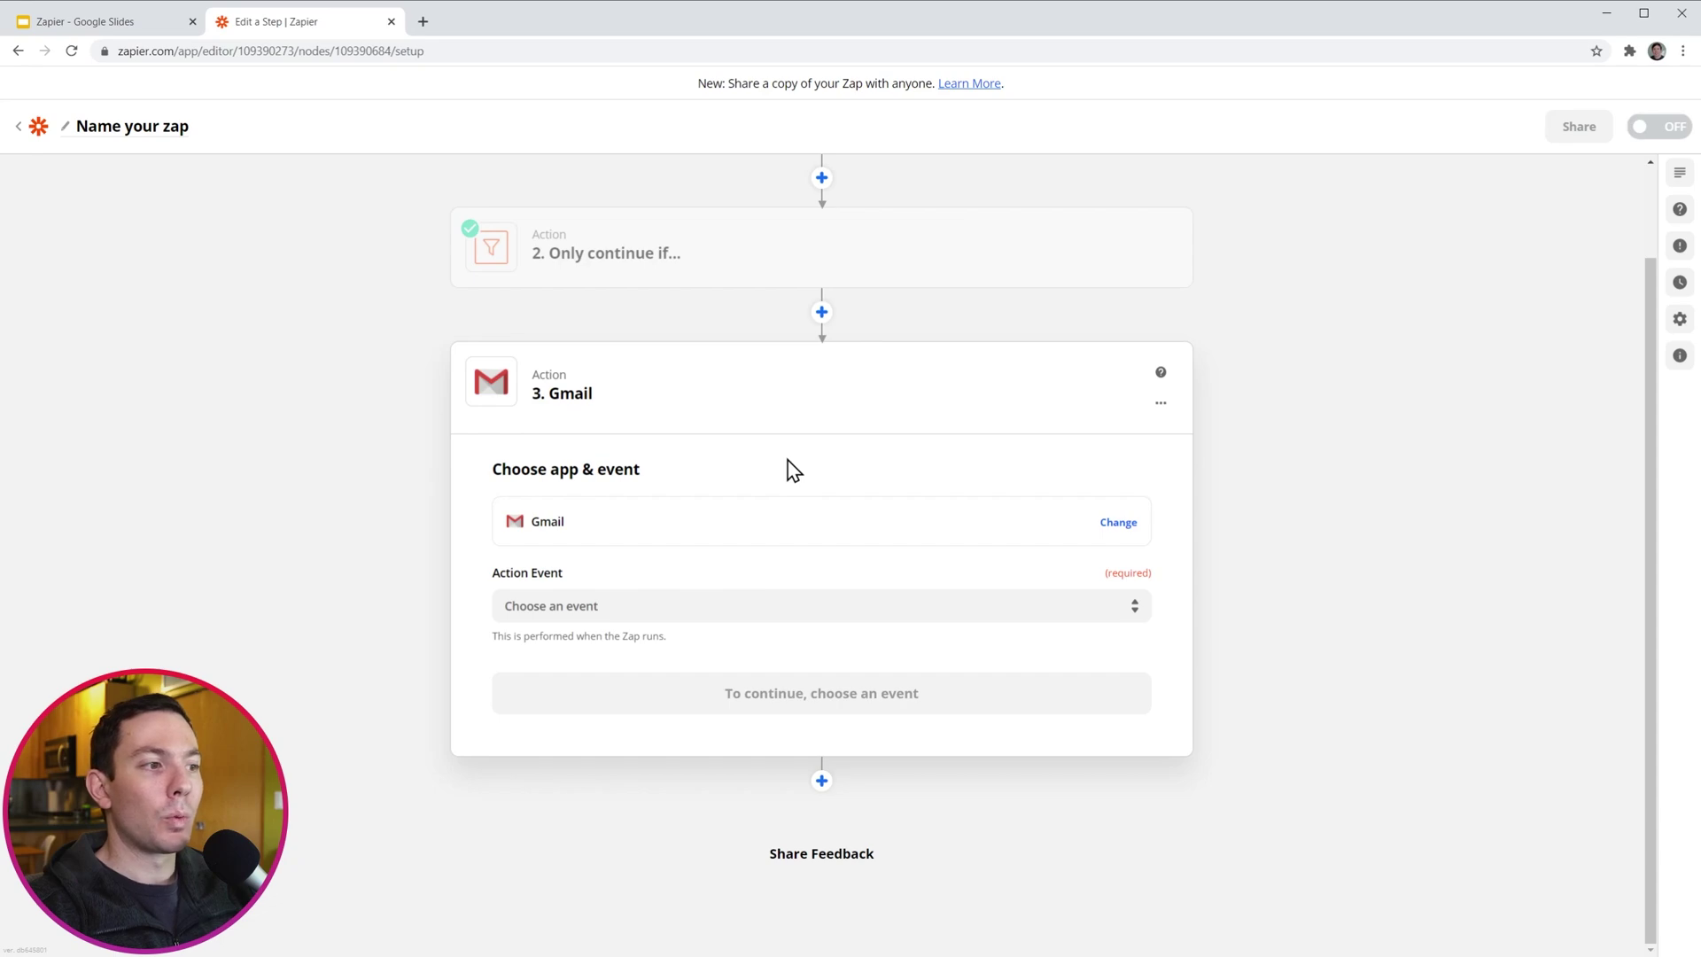
{"action": "left_click", "coordinate": [745, 606]}
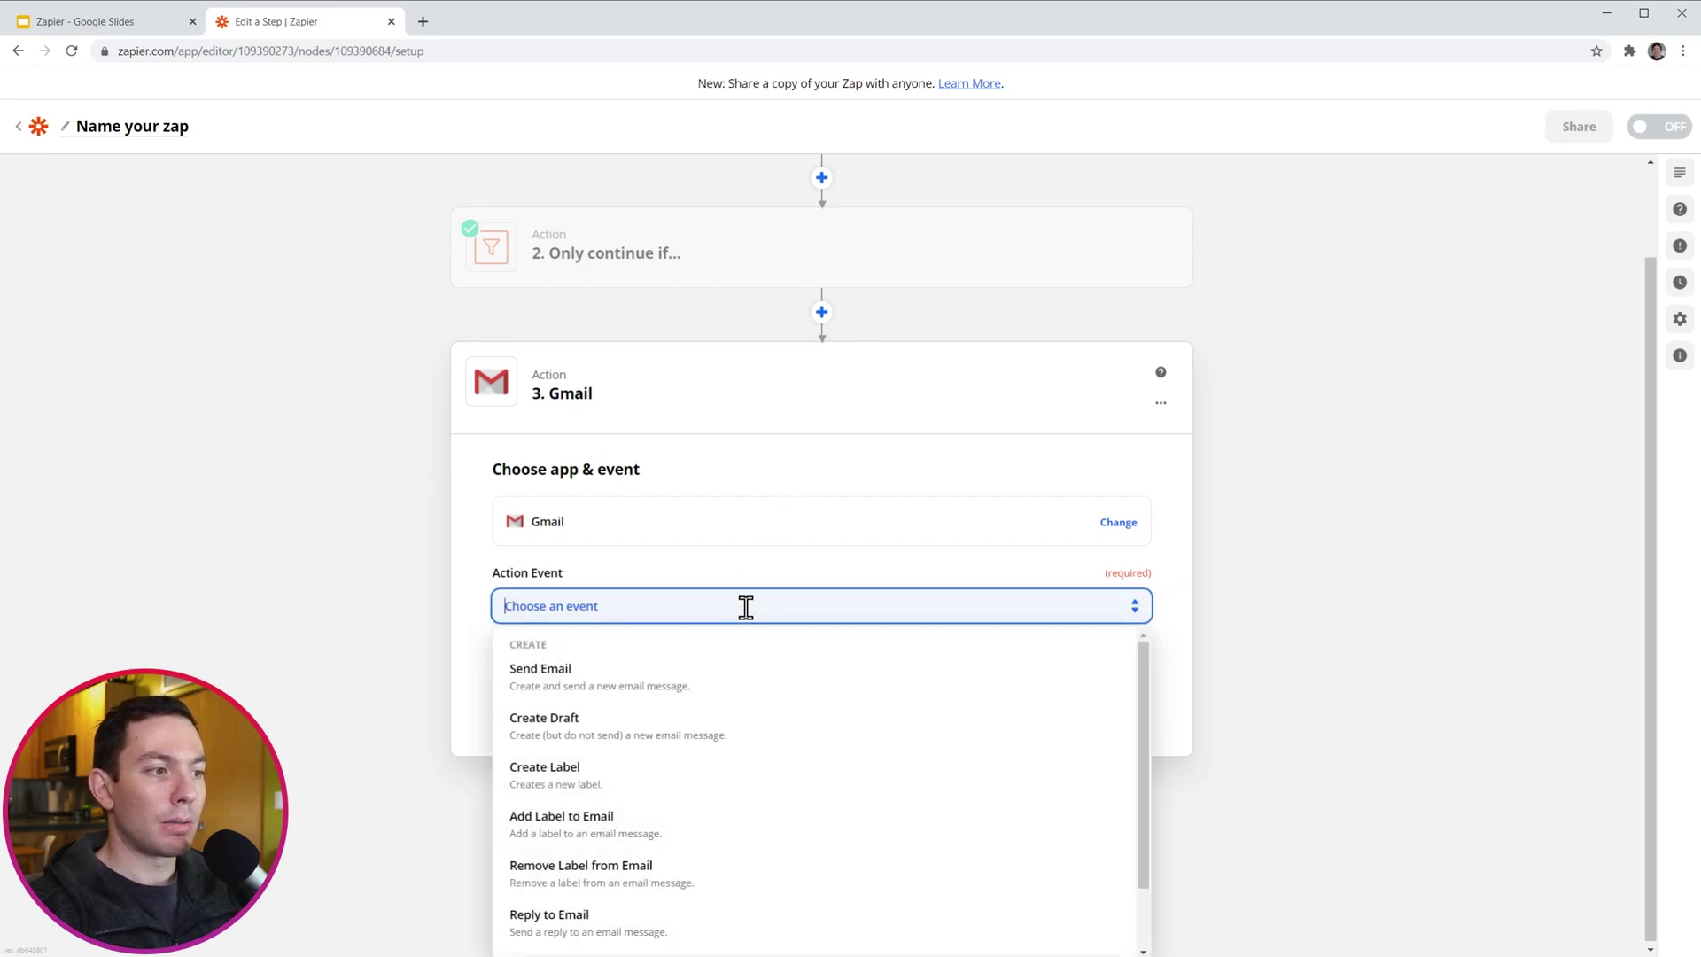
{"action": "left_click", "coordinate": [719, 675]}
{"action": "left_click", "coordinate": [803, 693]}
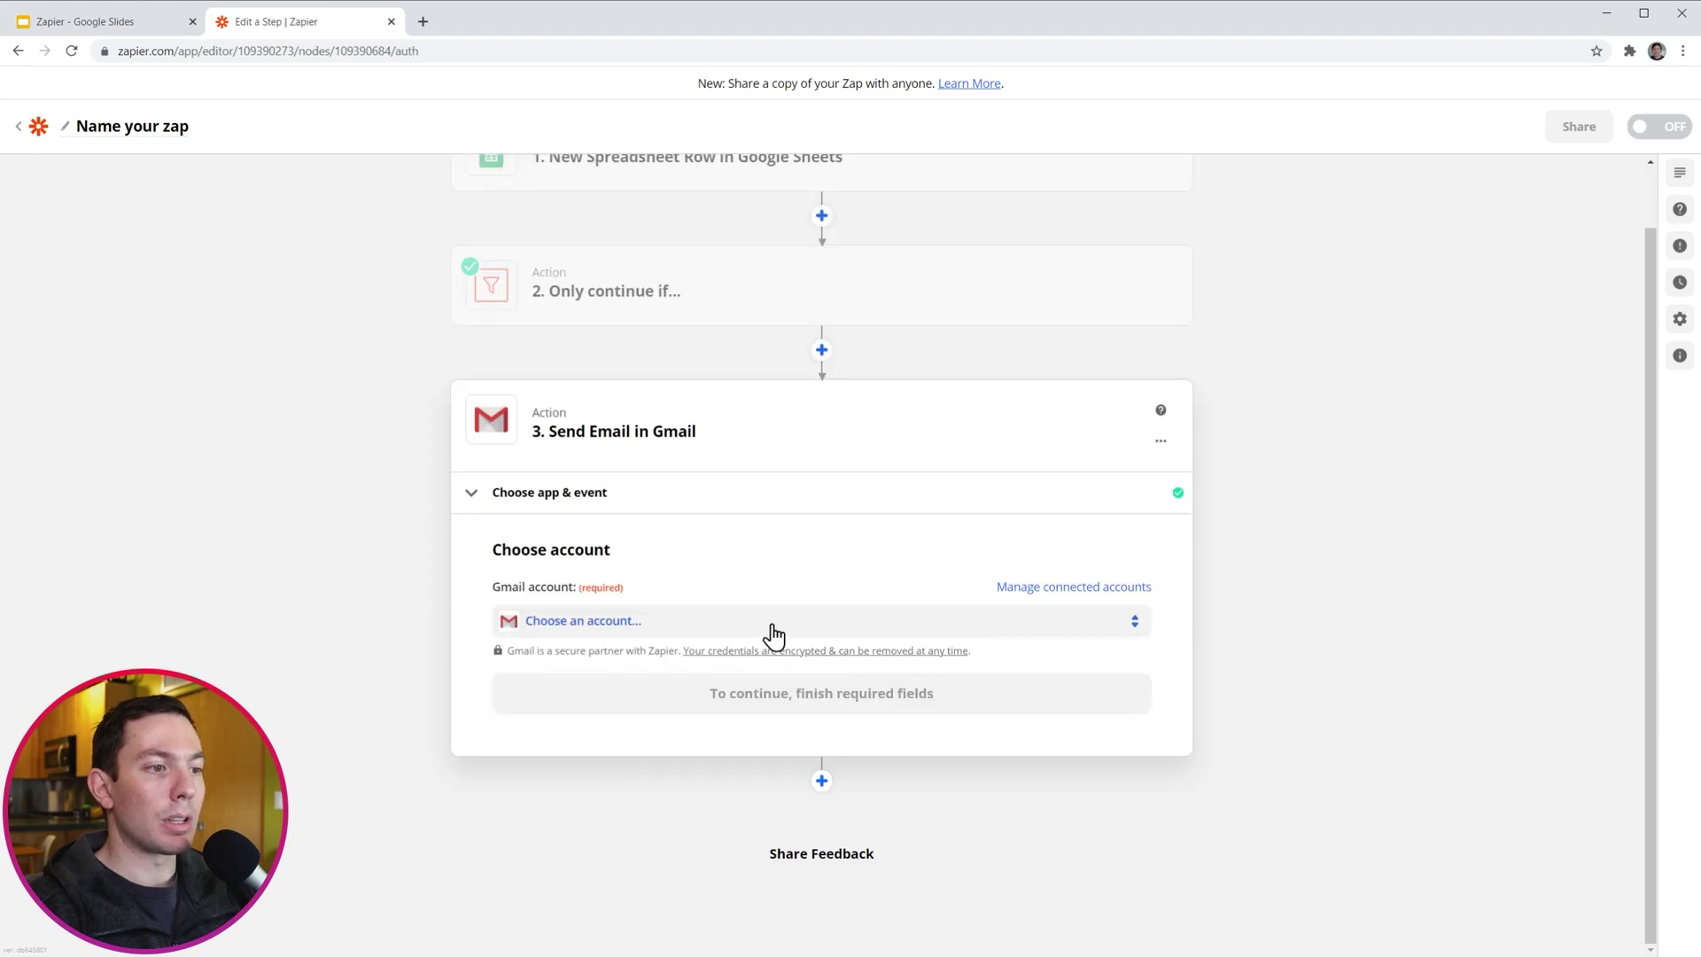
Connect the Gmail account to send from and continue to the email setup.
{"action": "left_click", "coordinate": [775, 626]}
{"action": "scroll", "coordinate": [759, 745], "scroll_direction": "down", "scroll_amount": 3}
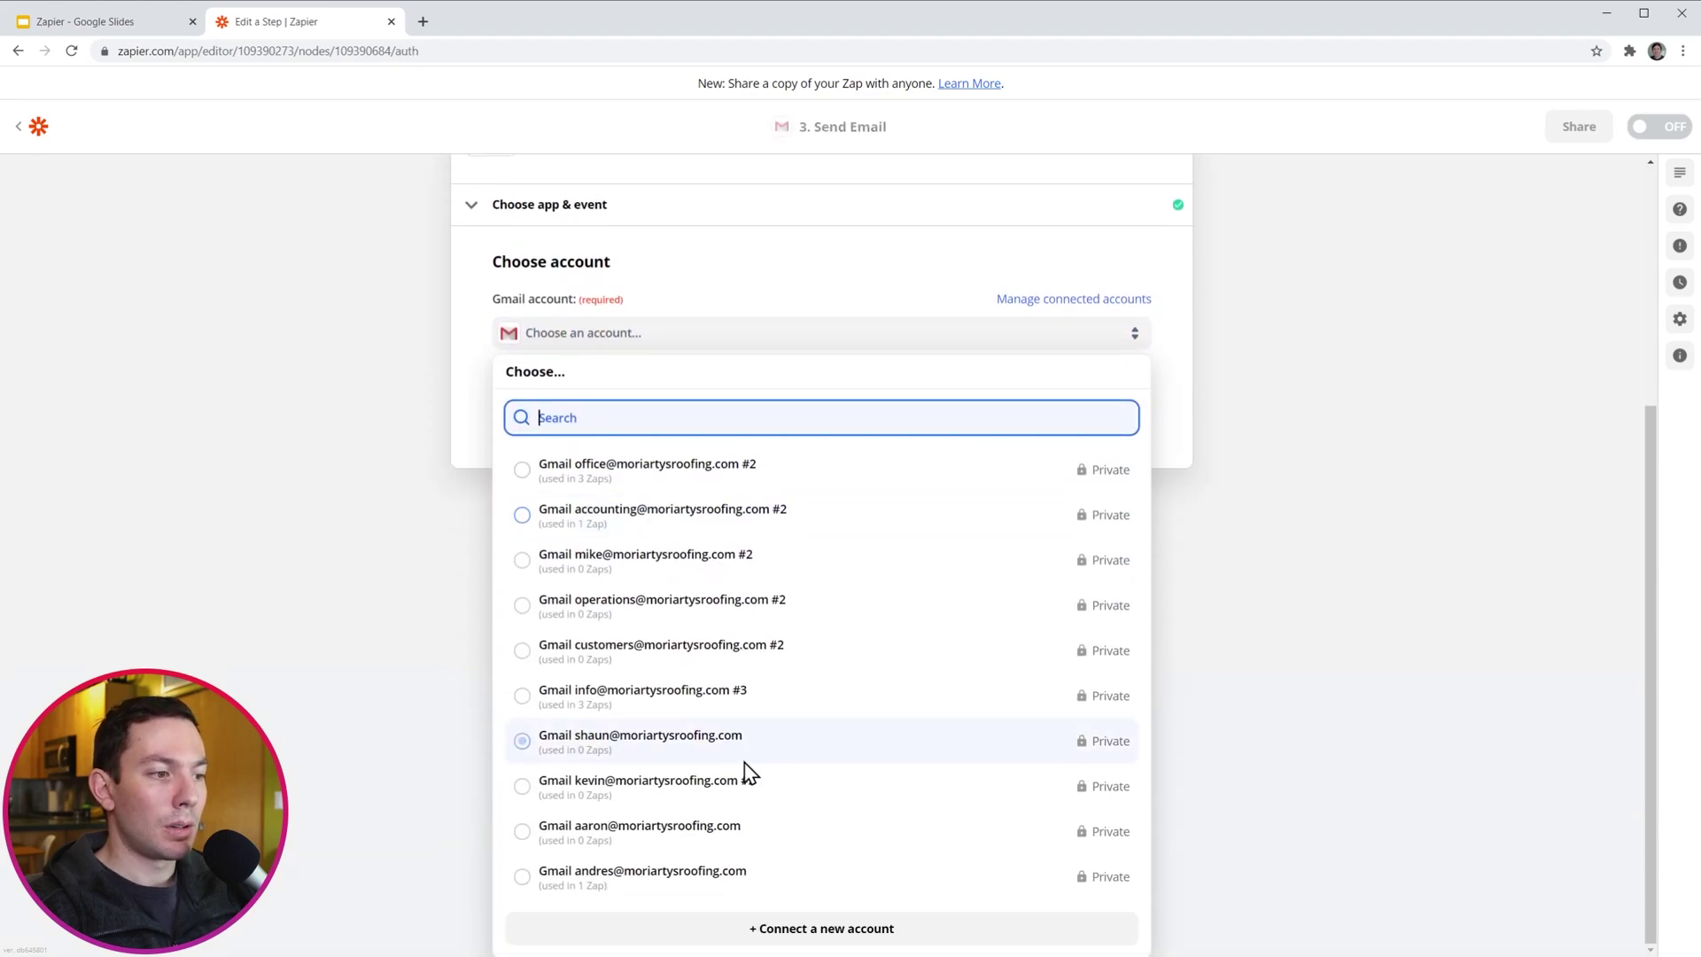
{"action": "left_click", "coordinate": [681, 870]}
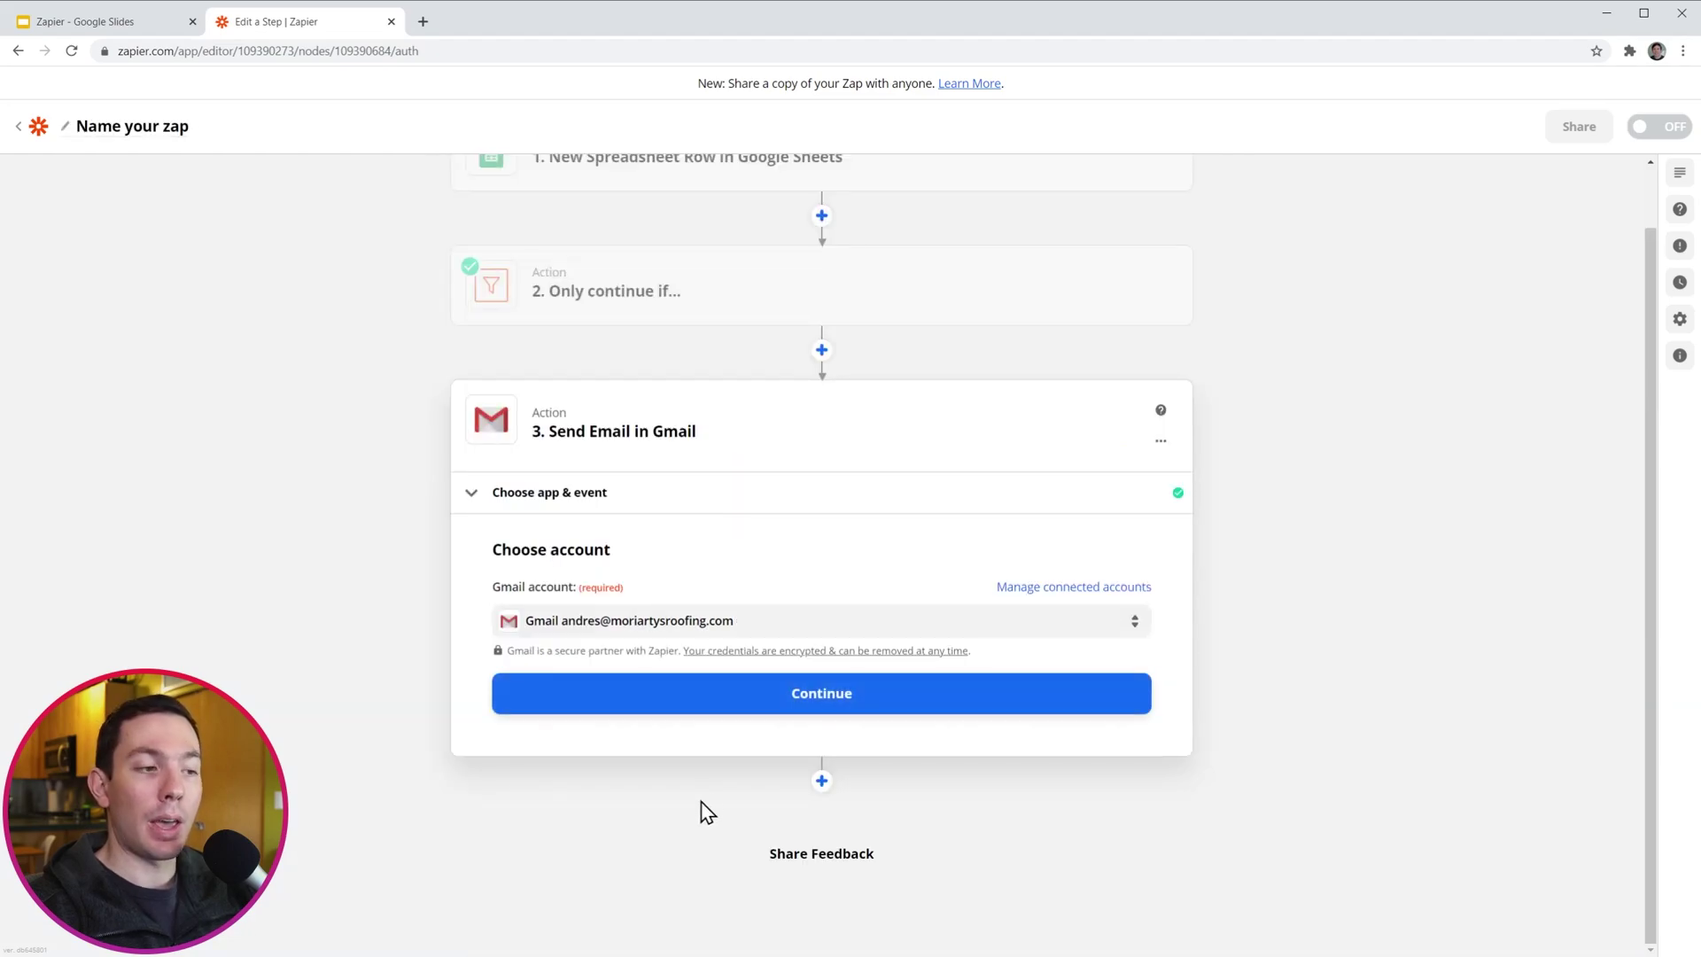
{"action": "left_click", "coordinate": [798, 704]}
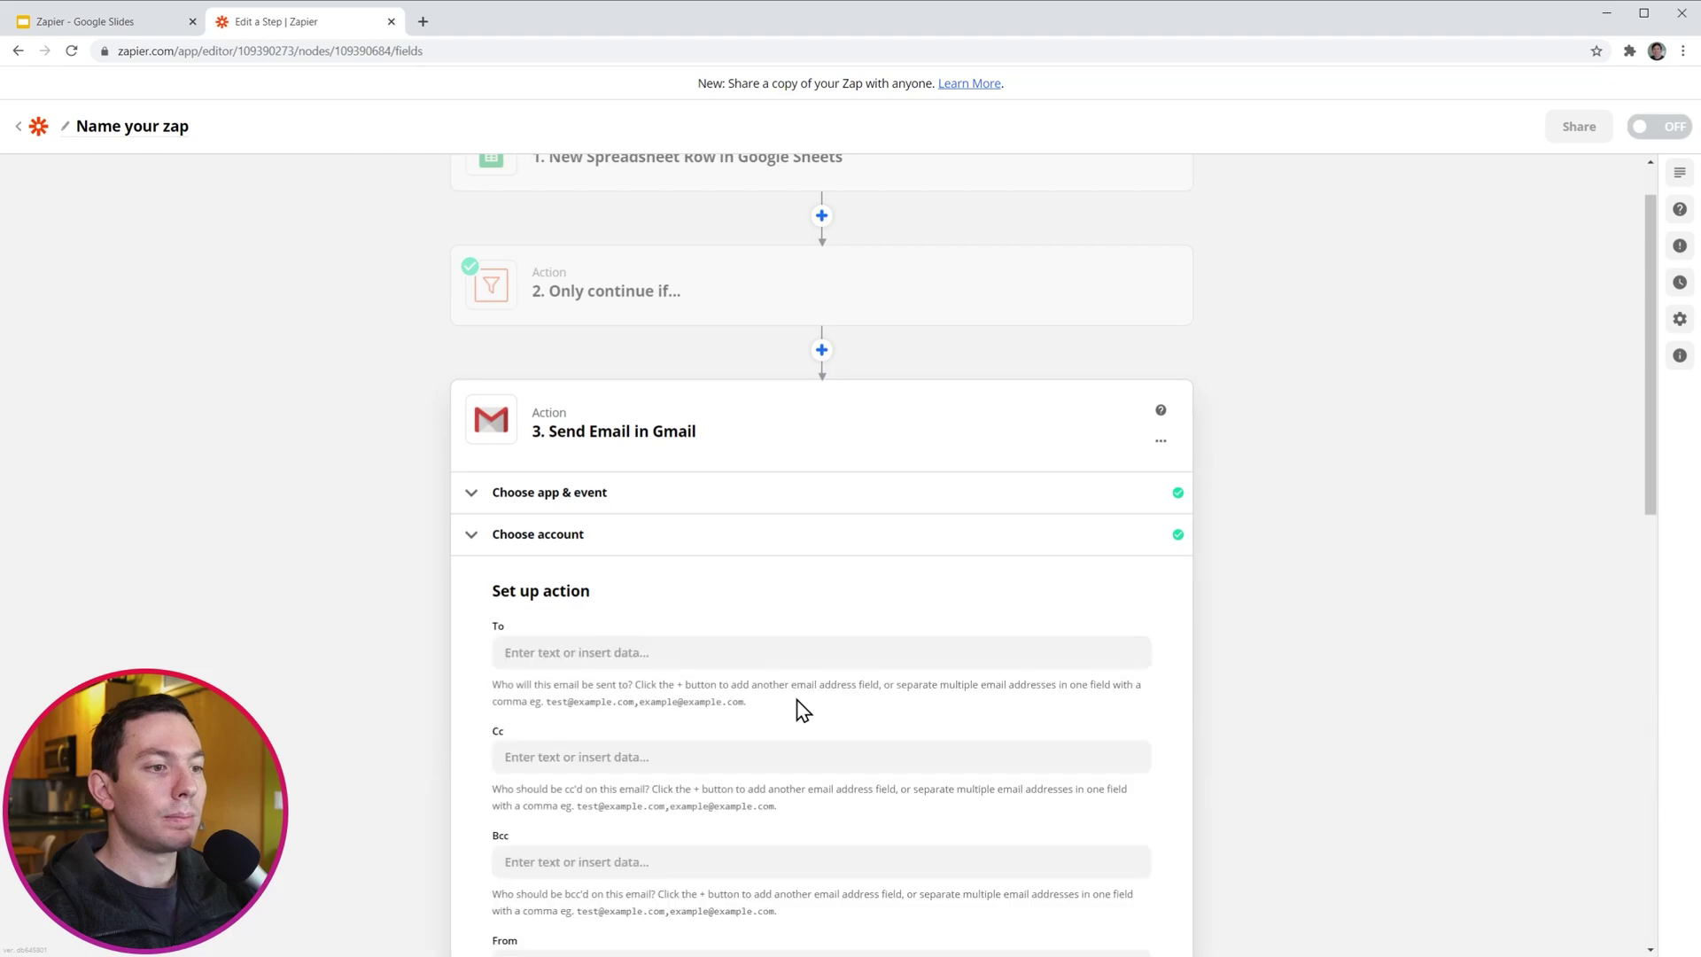
Address the email to the sales mailbox and send it from the connected account.
{"action": "left_click", "coordinate": [665, 652]}
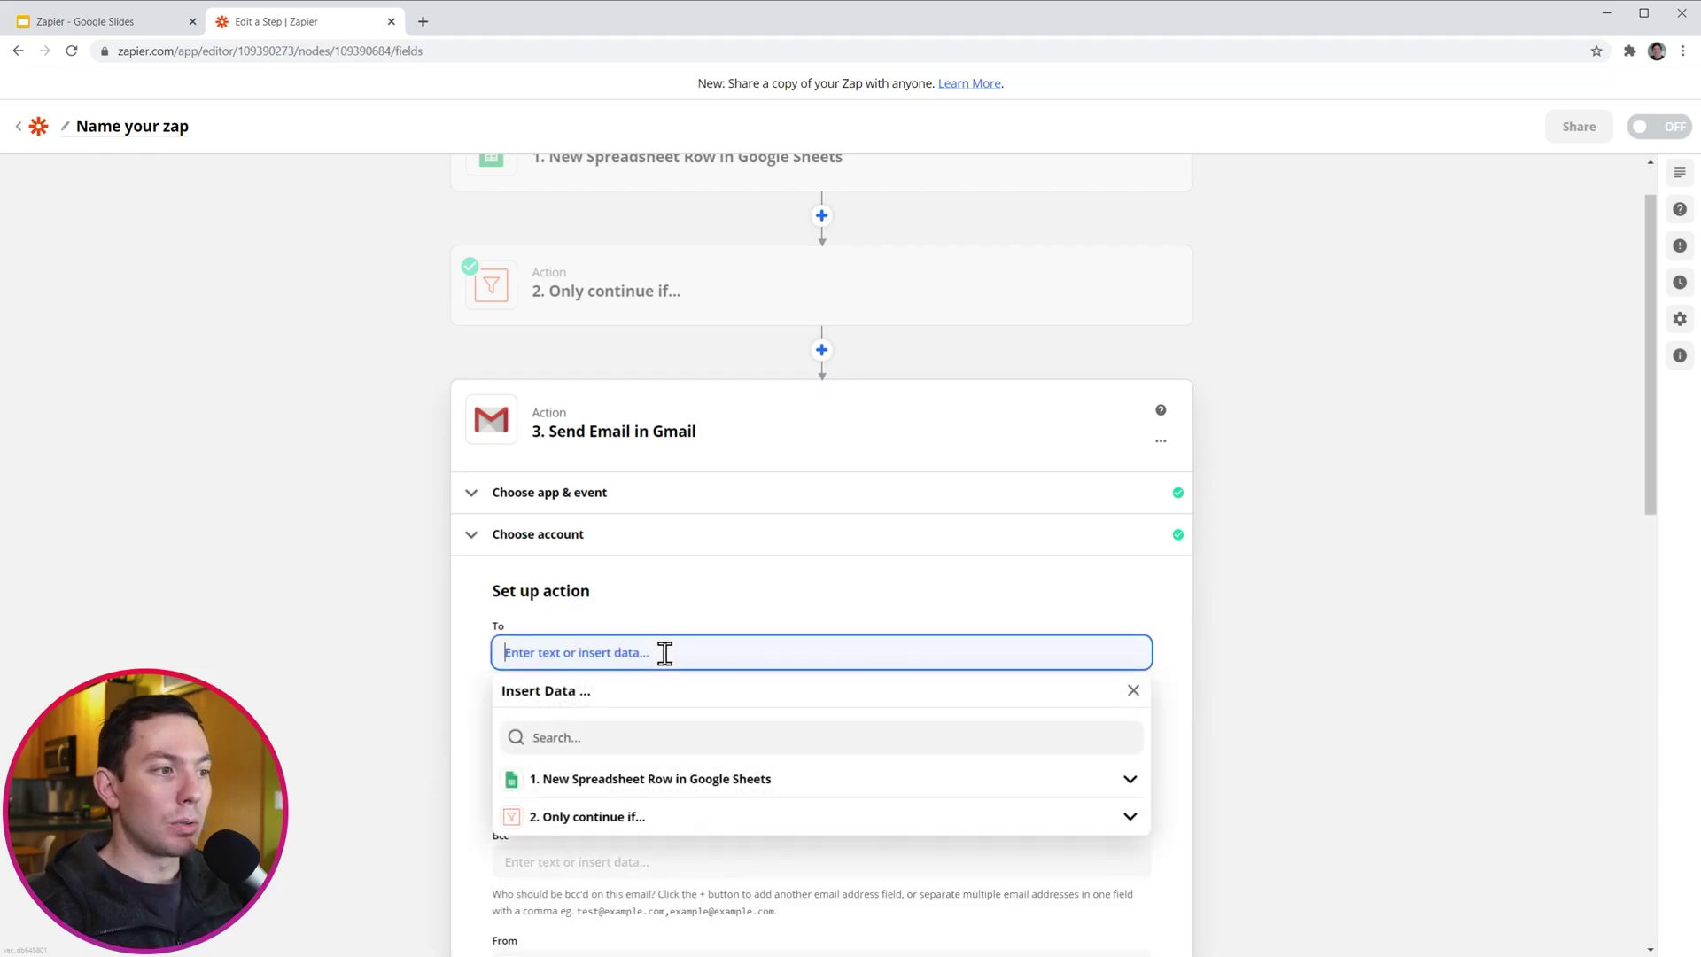
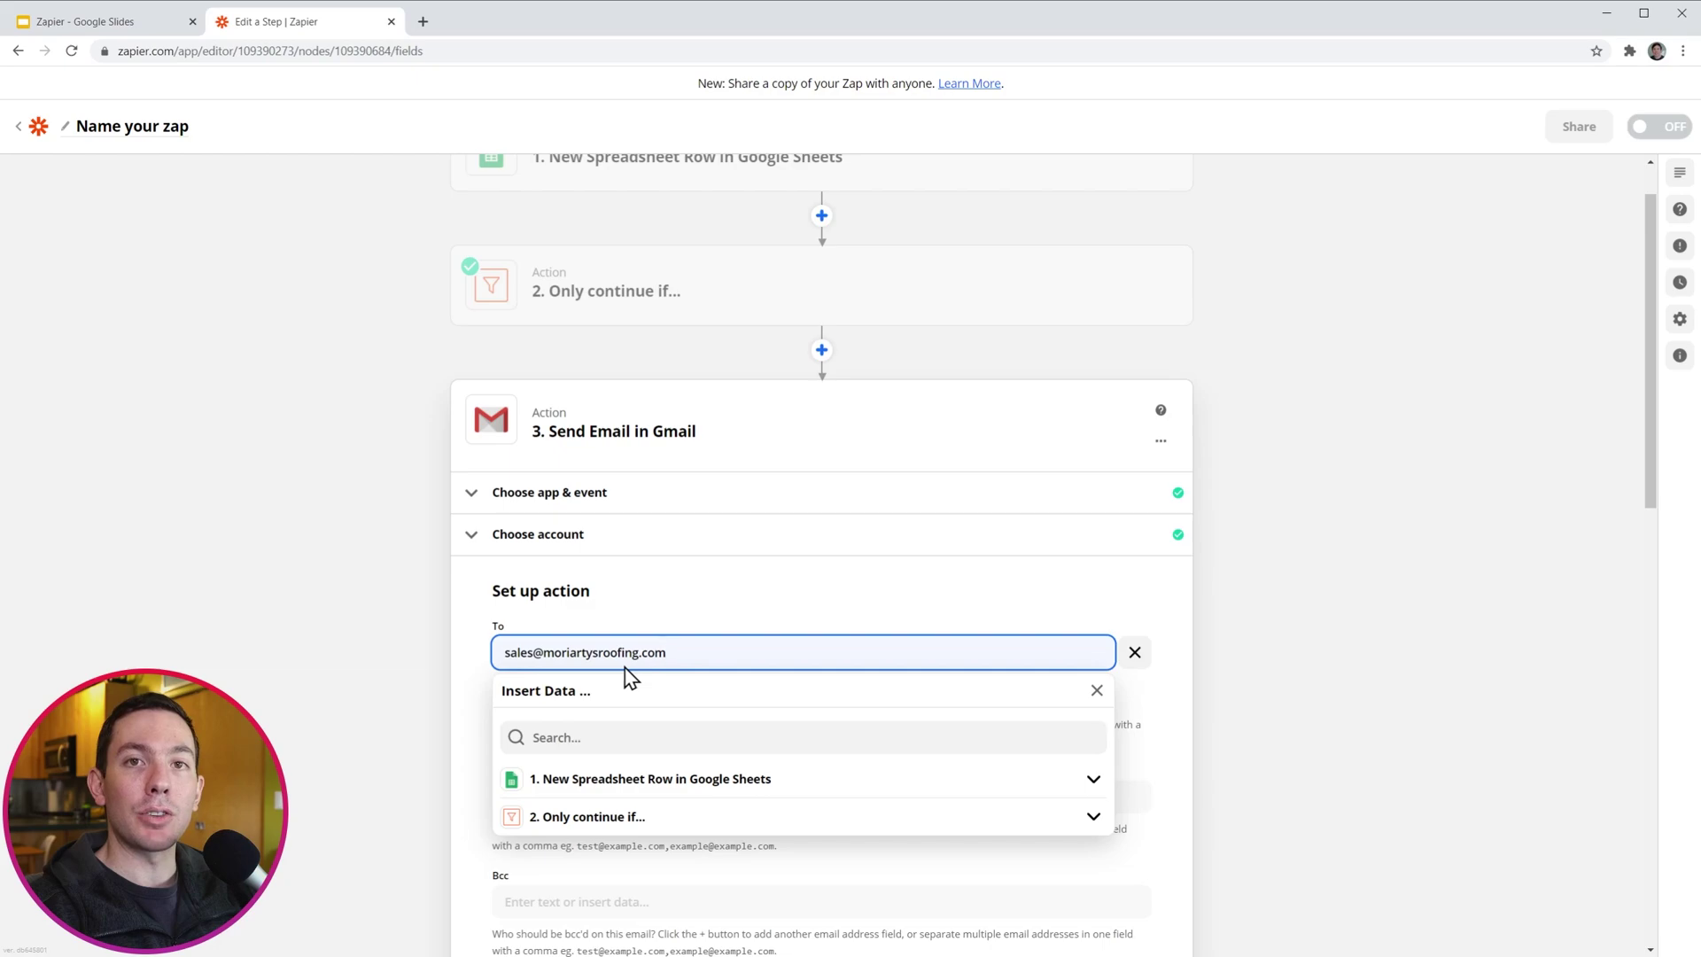
{"action": "left_click", "coordinate": [481, 716]}
{"action": "scroll", "coordinate": [484, 744], "scroll_direction": "down", "scroll_amount": 4}
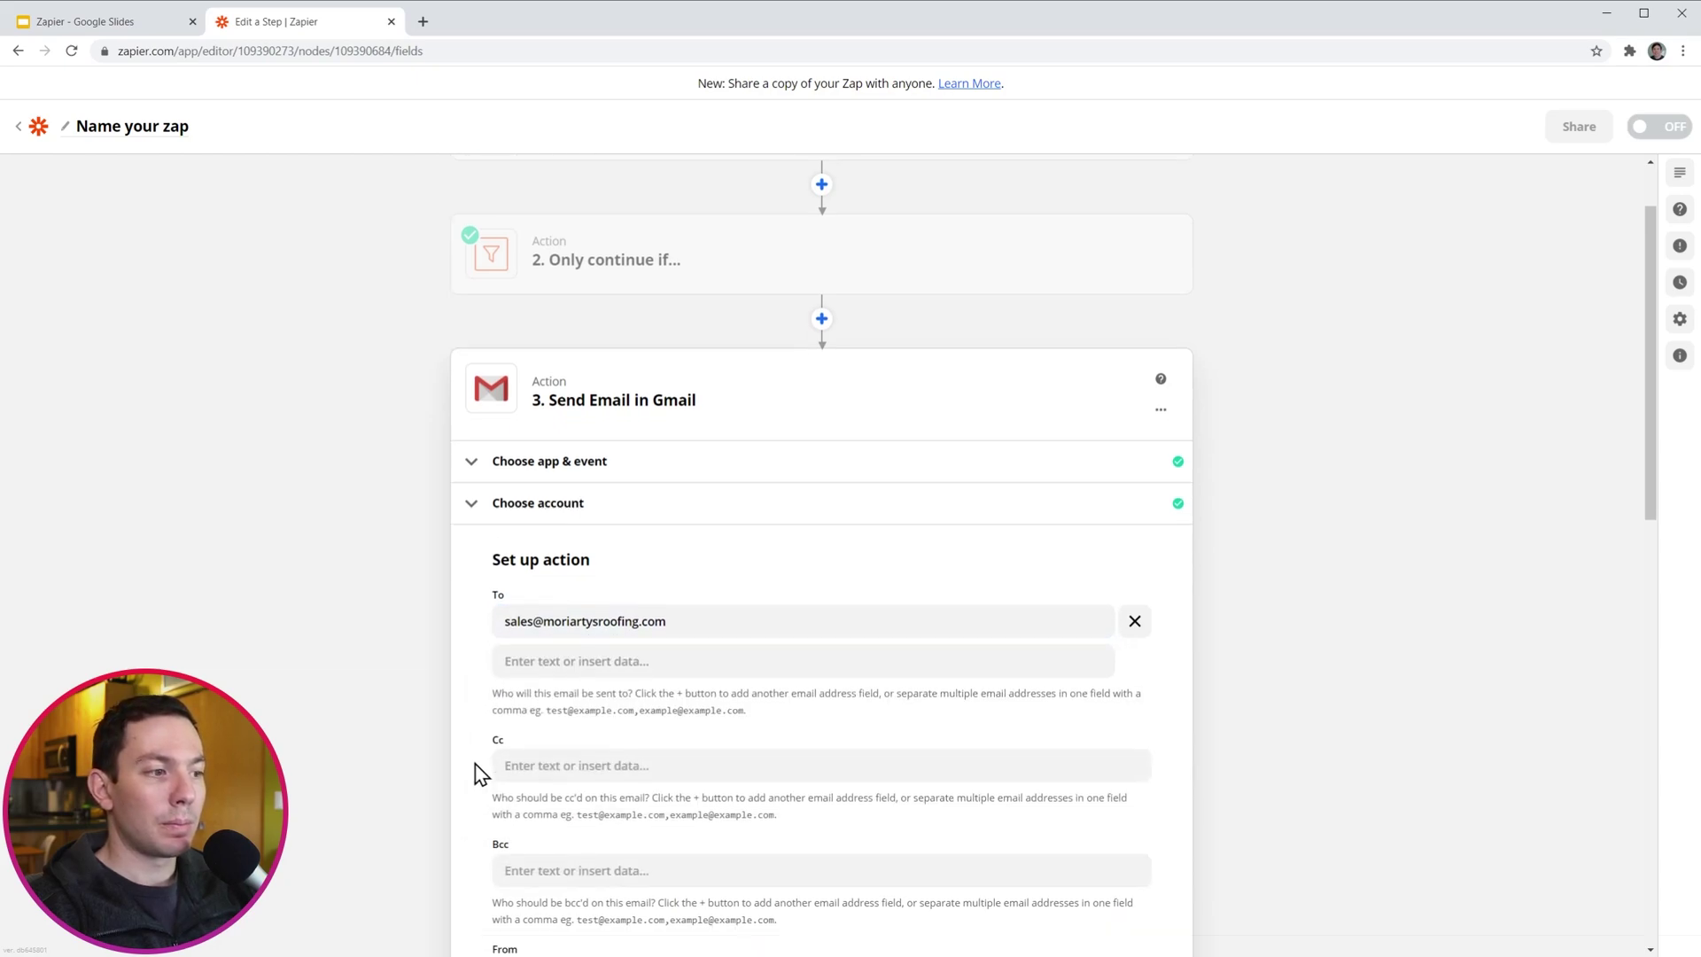
{"action": "scroll", "coordinate": [485, 757], "scroll_direction": "down", "scroll_amount": 4}
{"action": "scroll", "coordinate": [481, 773], "scroll_direction": "down", "scroll_amount": 1}
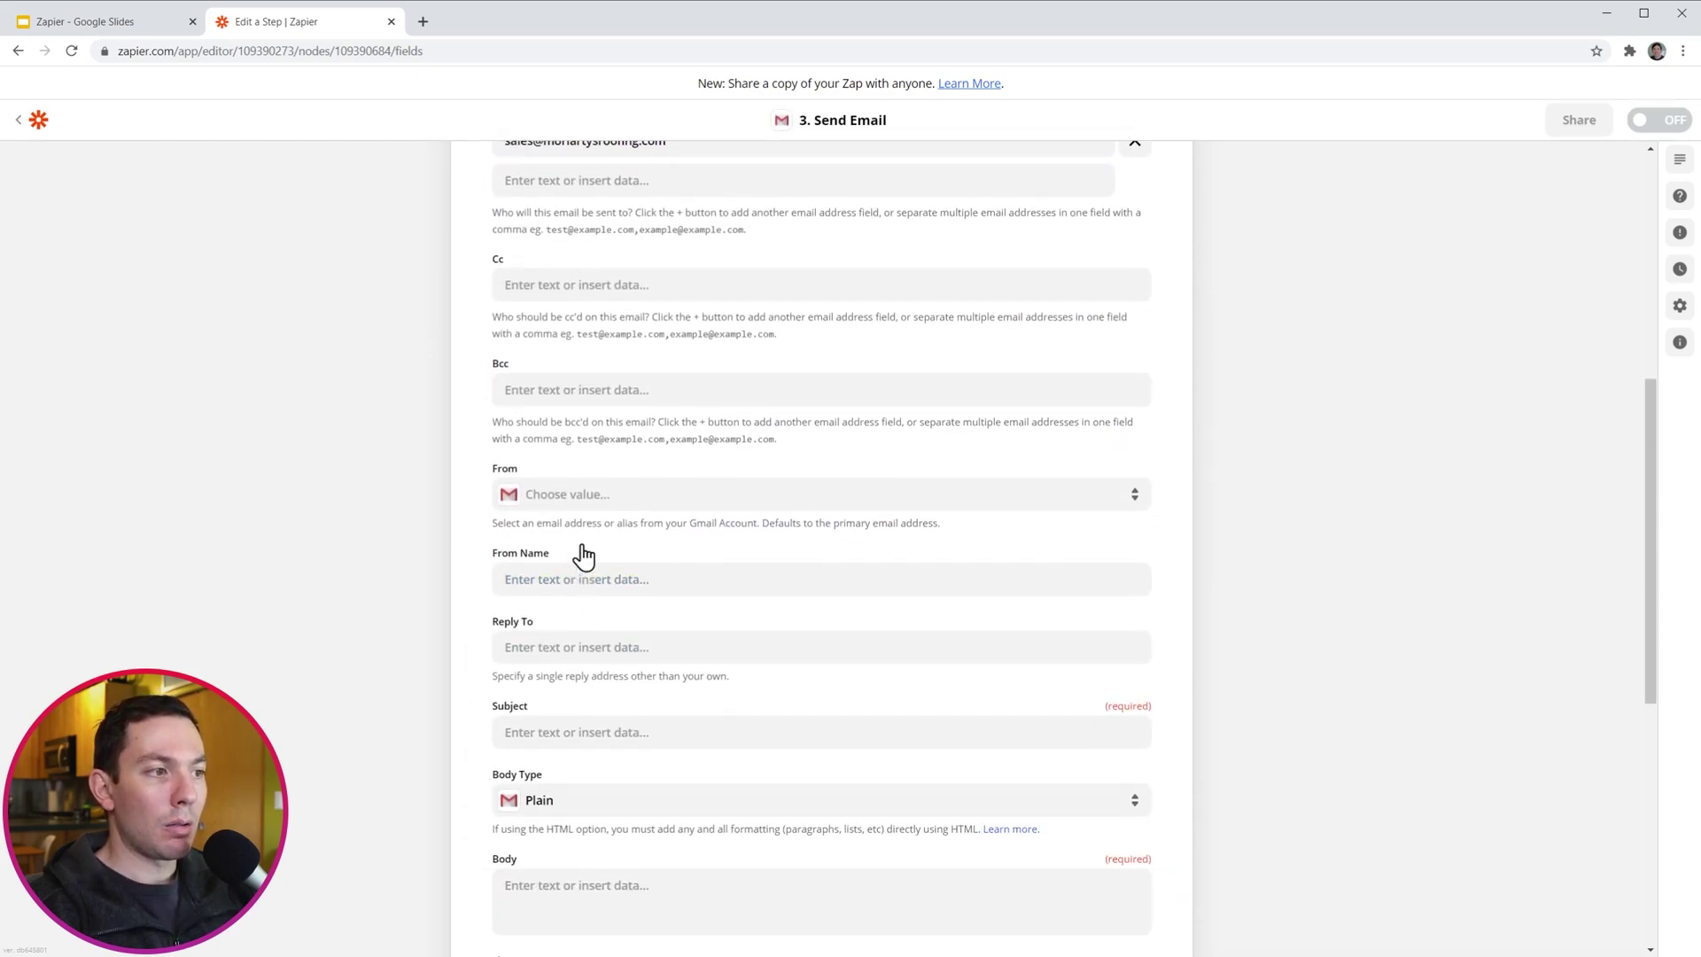
{"action": "left_click", "coordinate": [598, 500]}
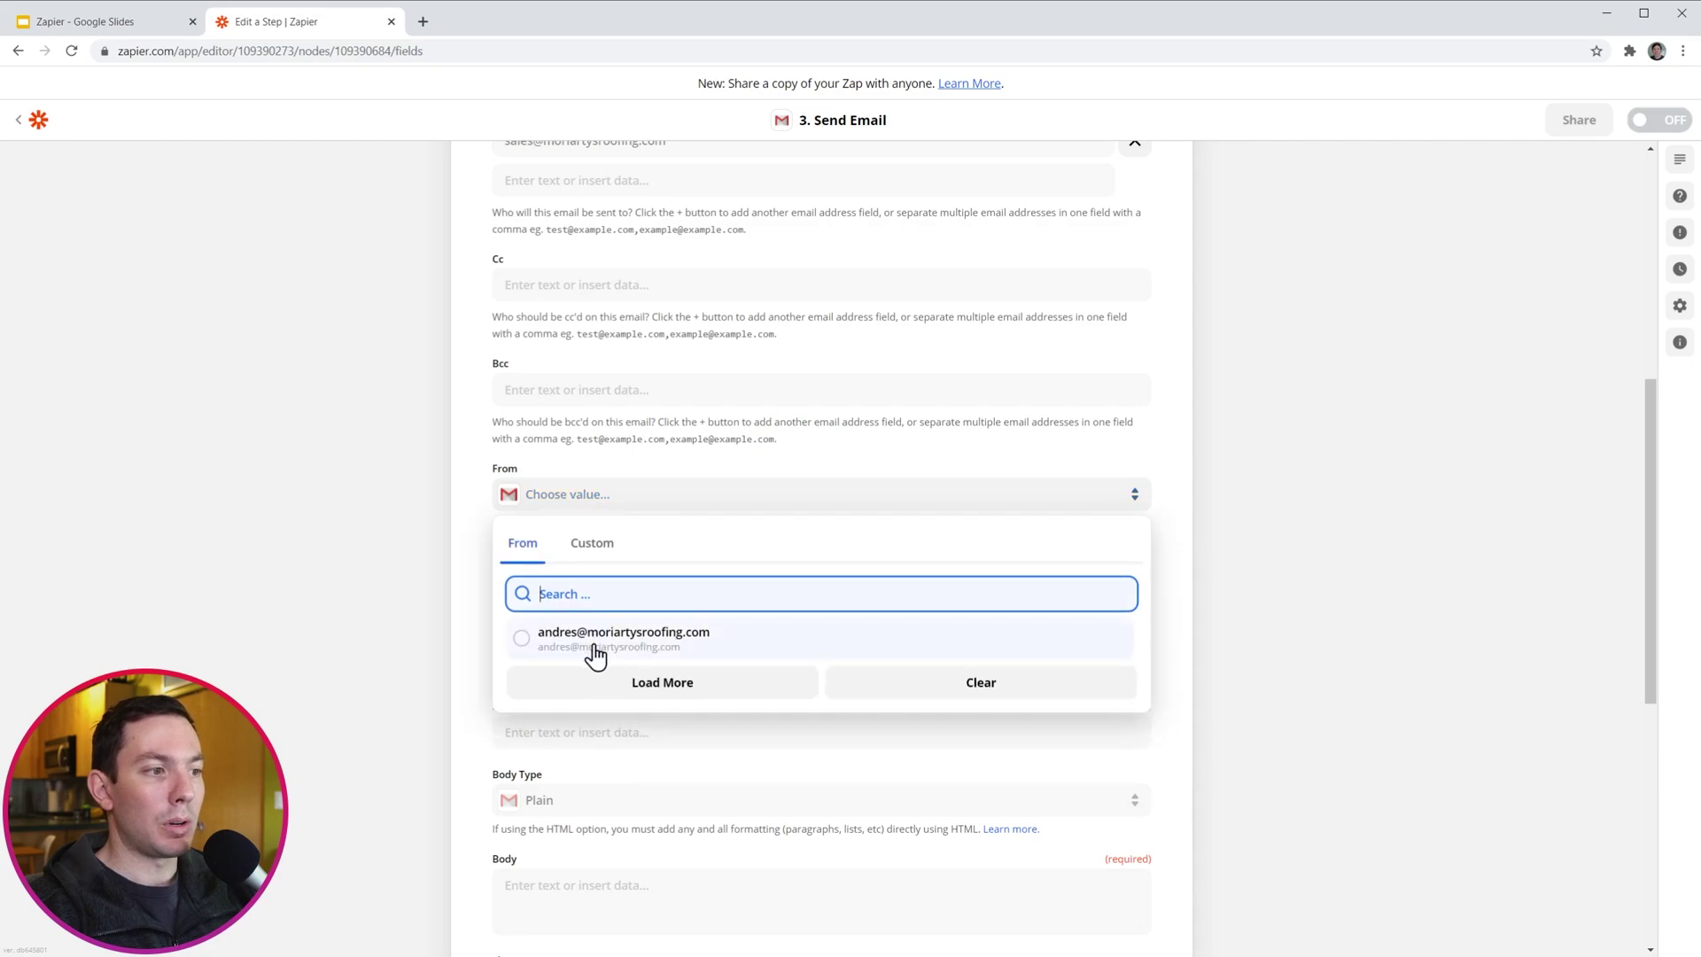
{"action": "left_click", "coordinate": [595, 635]}
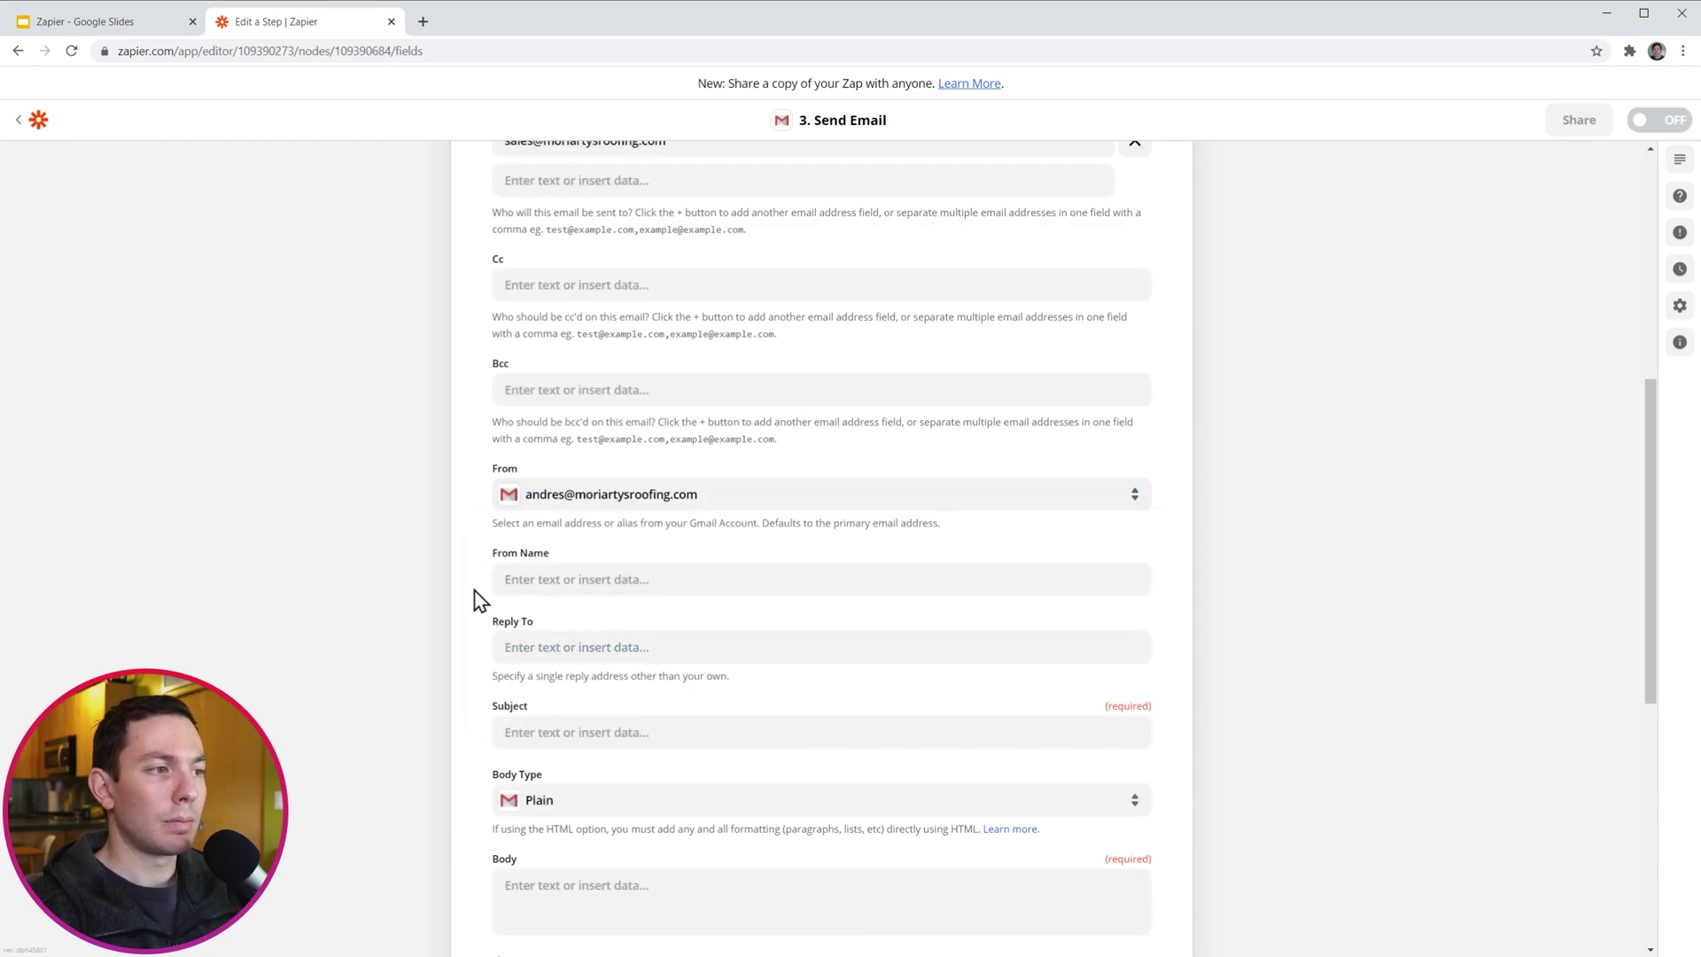
{"action": "scroll", "coordinate": [473, 599], "scroll_direction": "down", "scroll_amount": 1}
{"action": "scroll", "coordinate": [472, 584], "scroll_direction": "down", "scroll_amount": 1}
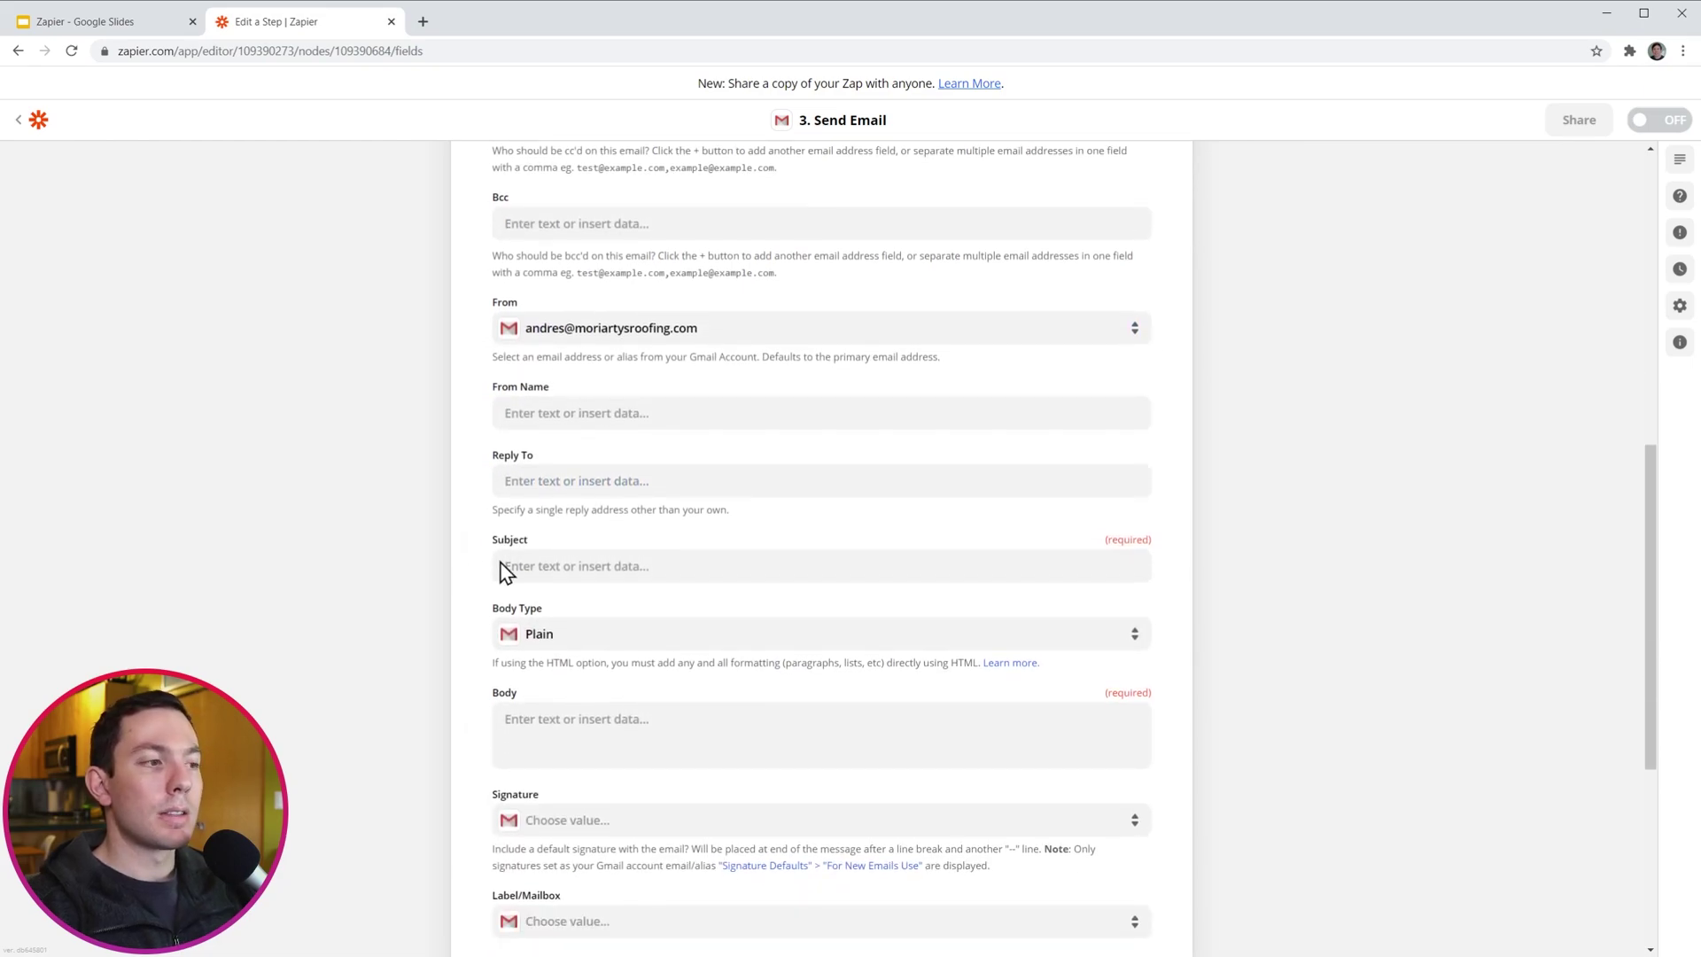
Set the email subject to New Lead.
{"action": "left_click", "coordinate": [572, 565]}
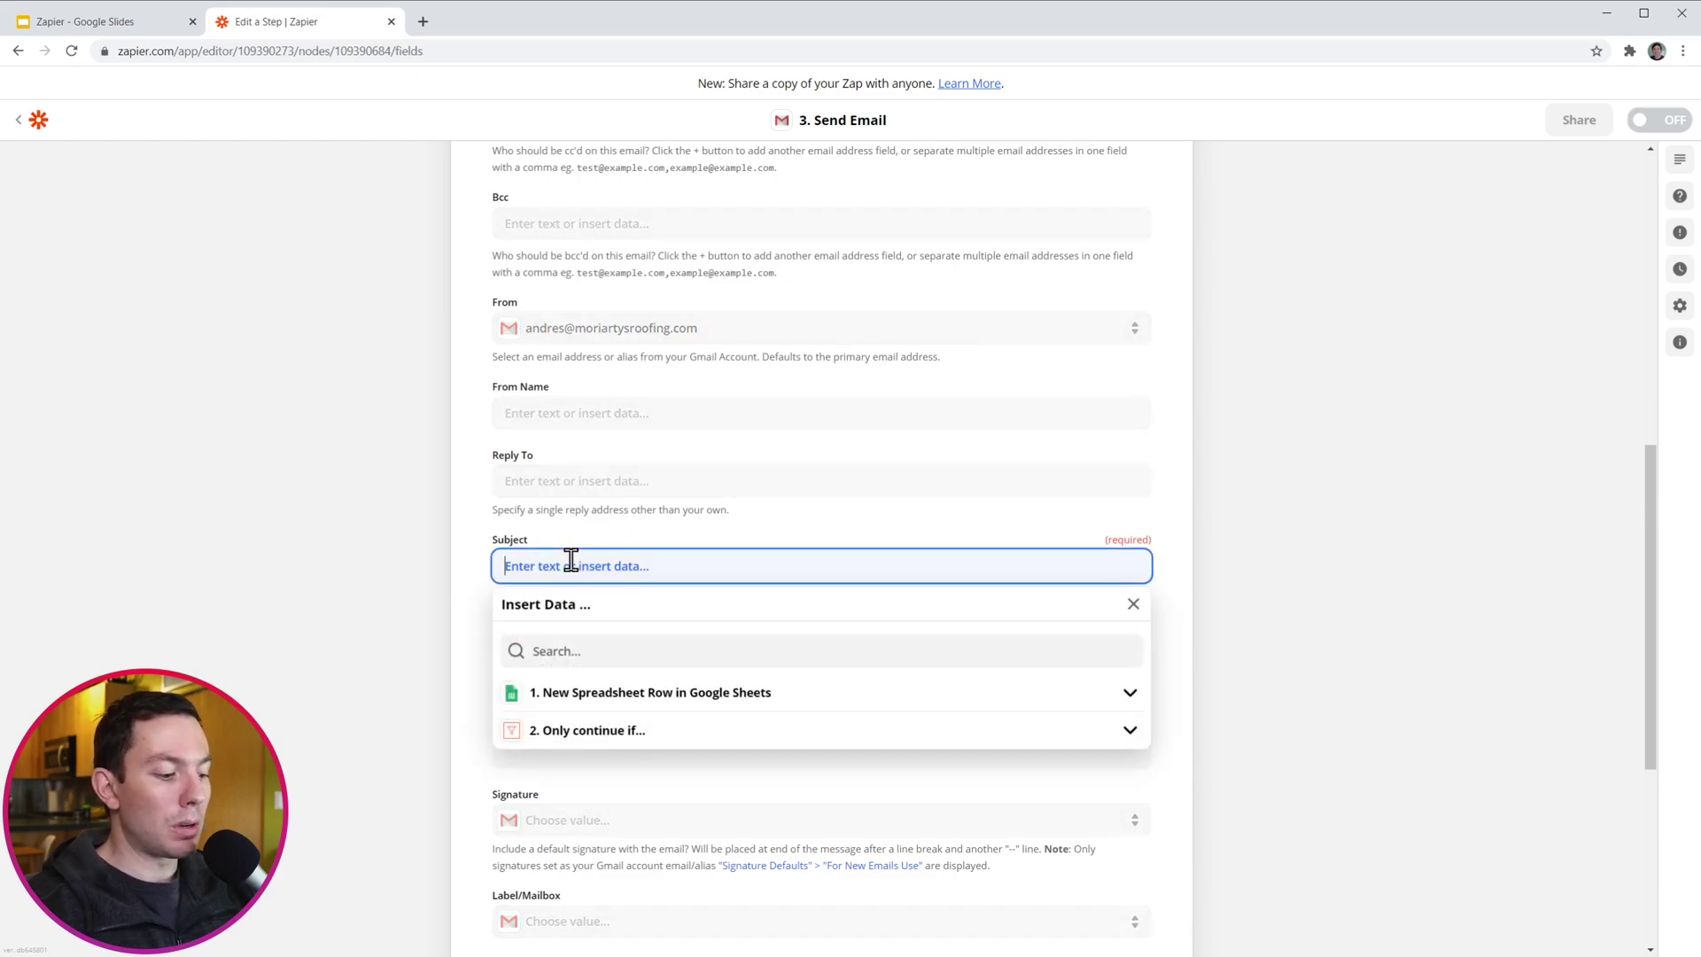
{"action": "type", "text": "New Lead"}
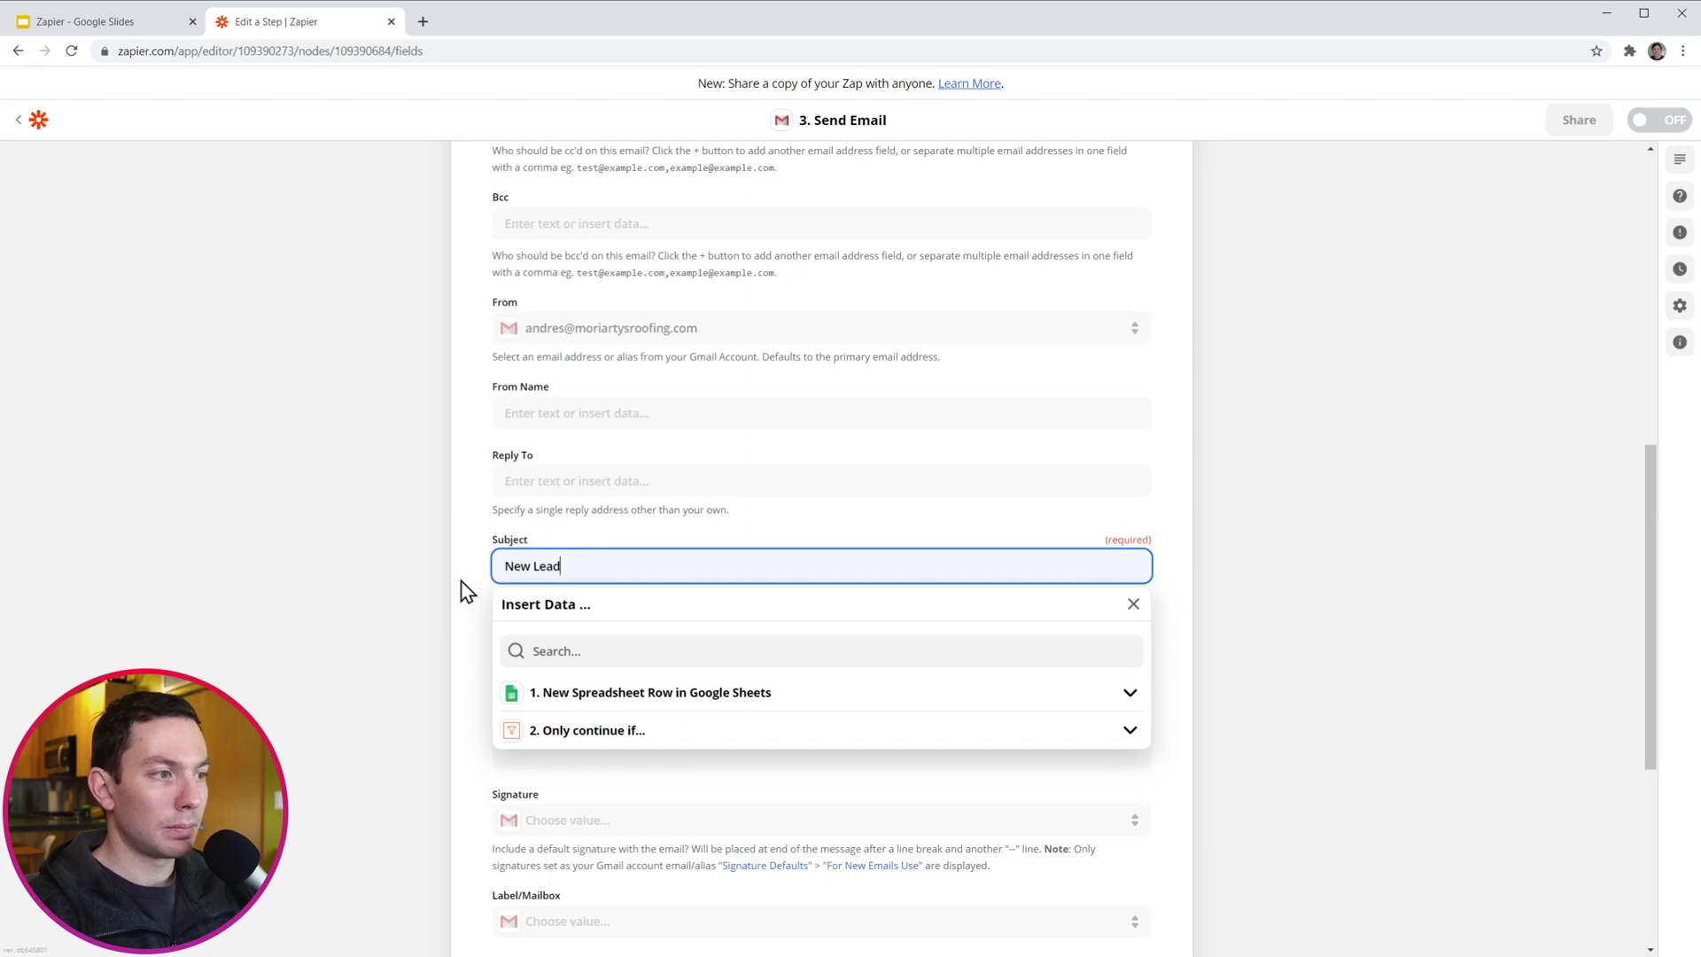
{"action": "left_click", "coordinate": [465, 589]}
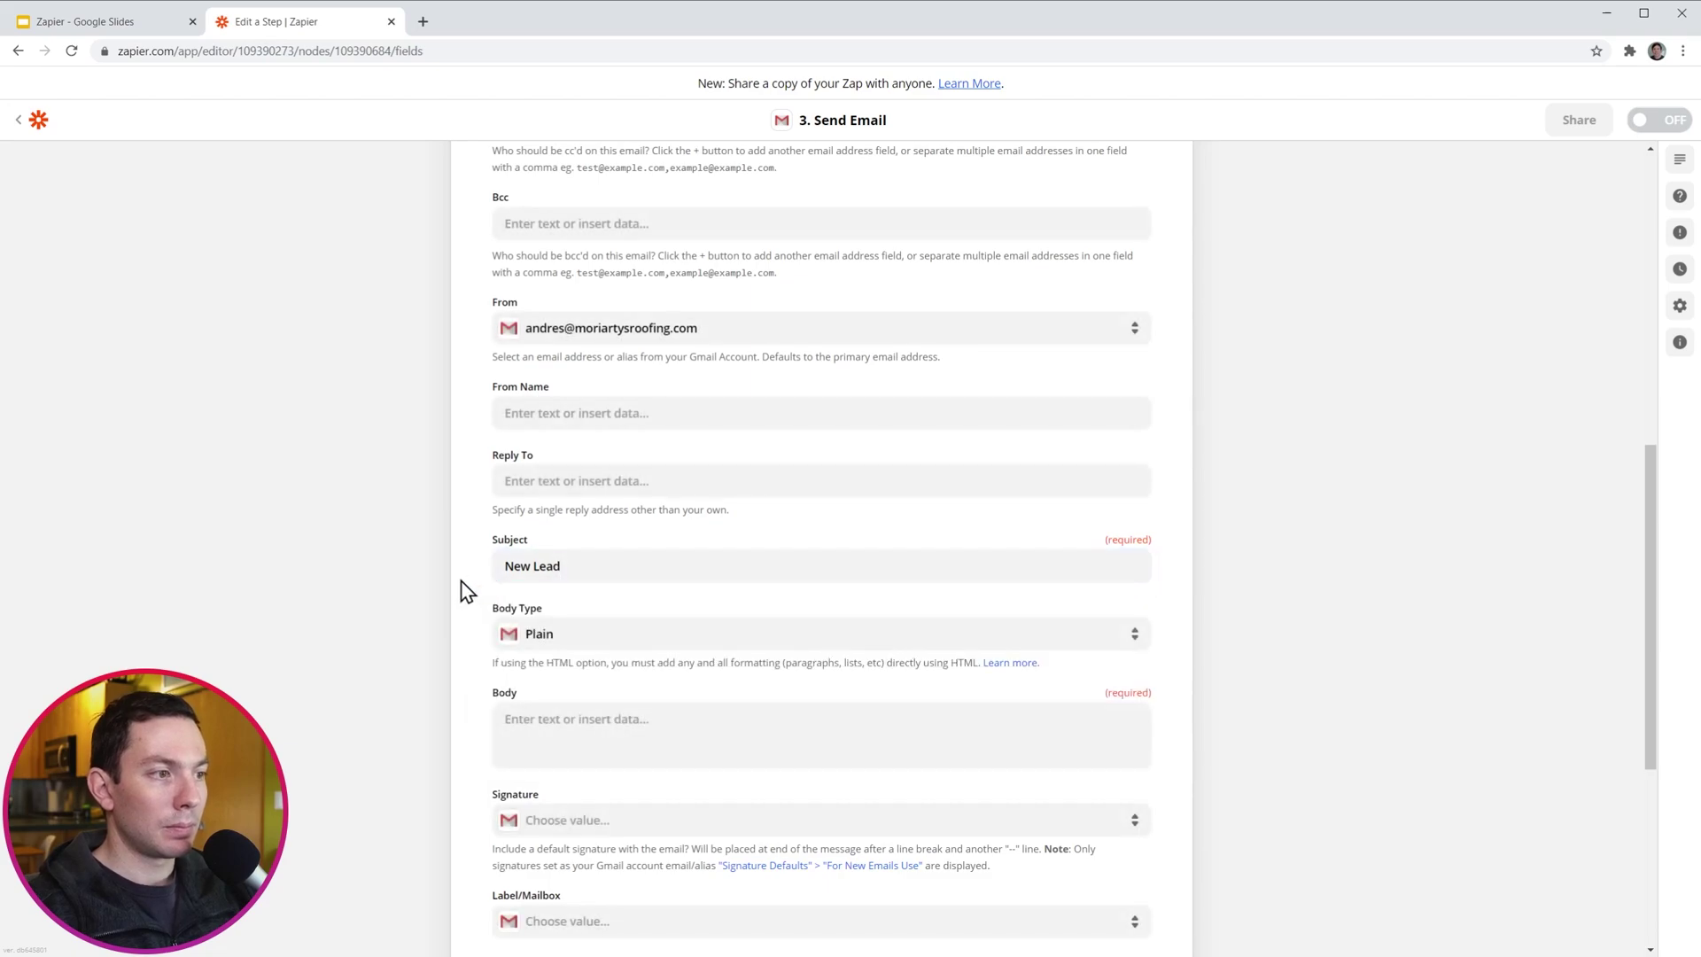
{"action": "scroll", "coordinate": [466, 589], "scroll_direction": "down", "scroll_amount": 1}
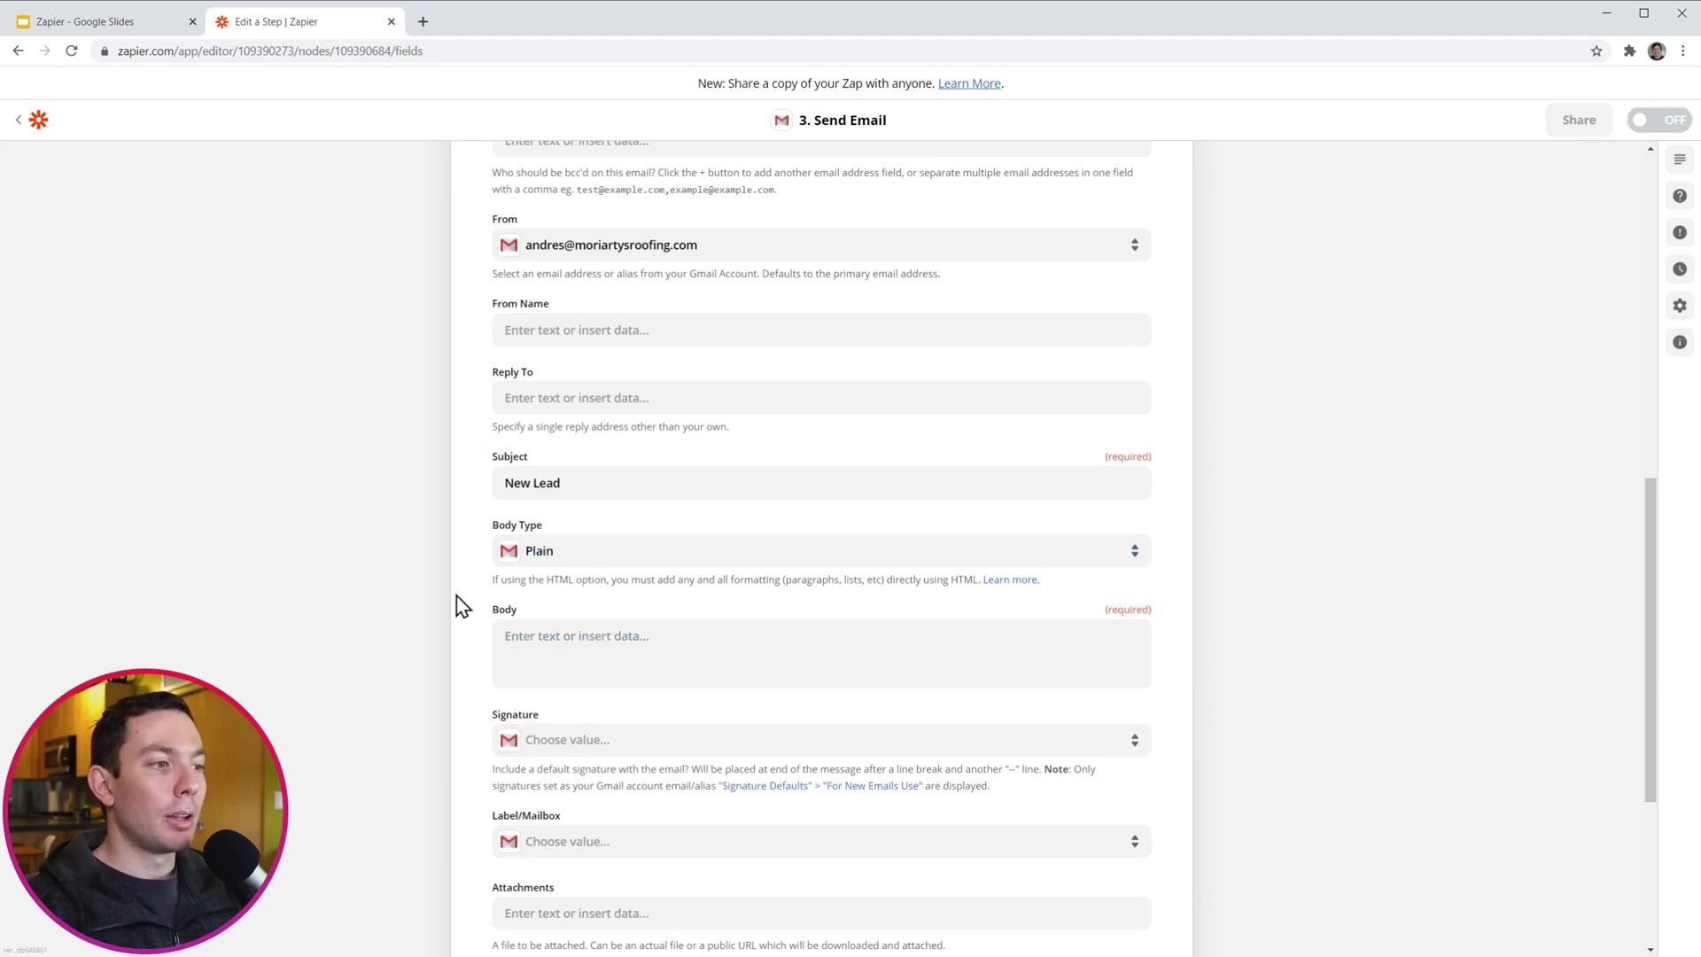
Write the body with the lead's name and last name inserted from the spreadsheet row.
{"action": "left_click", "coordinate": [532, 636]}
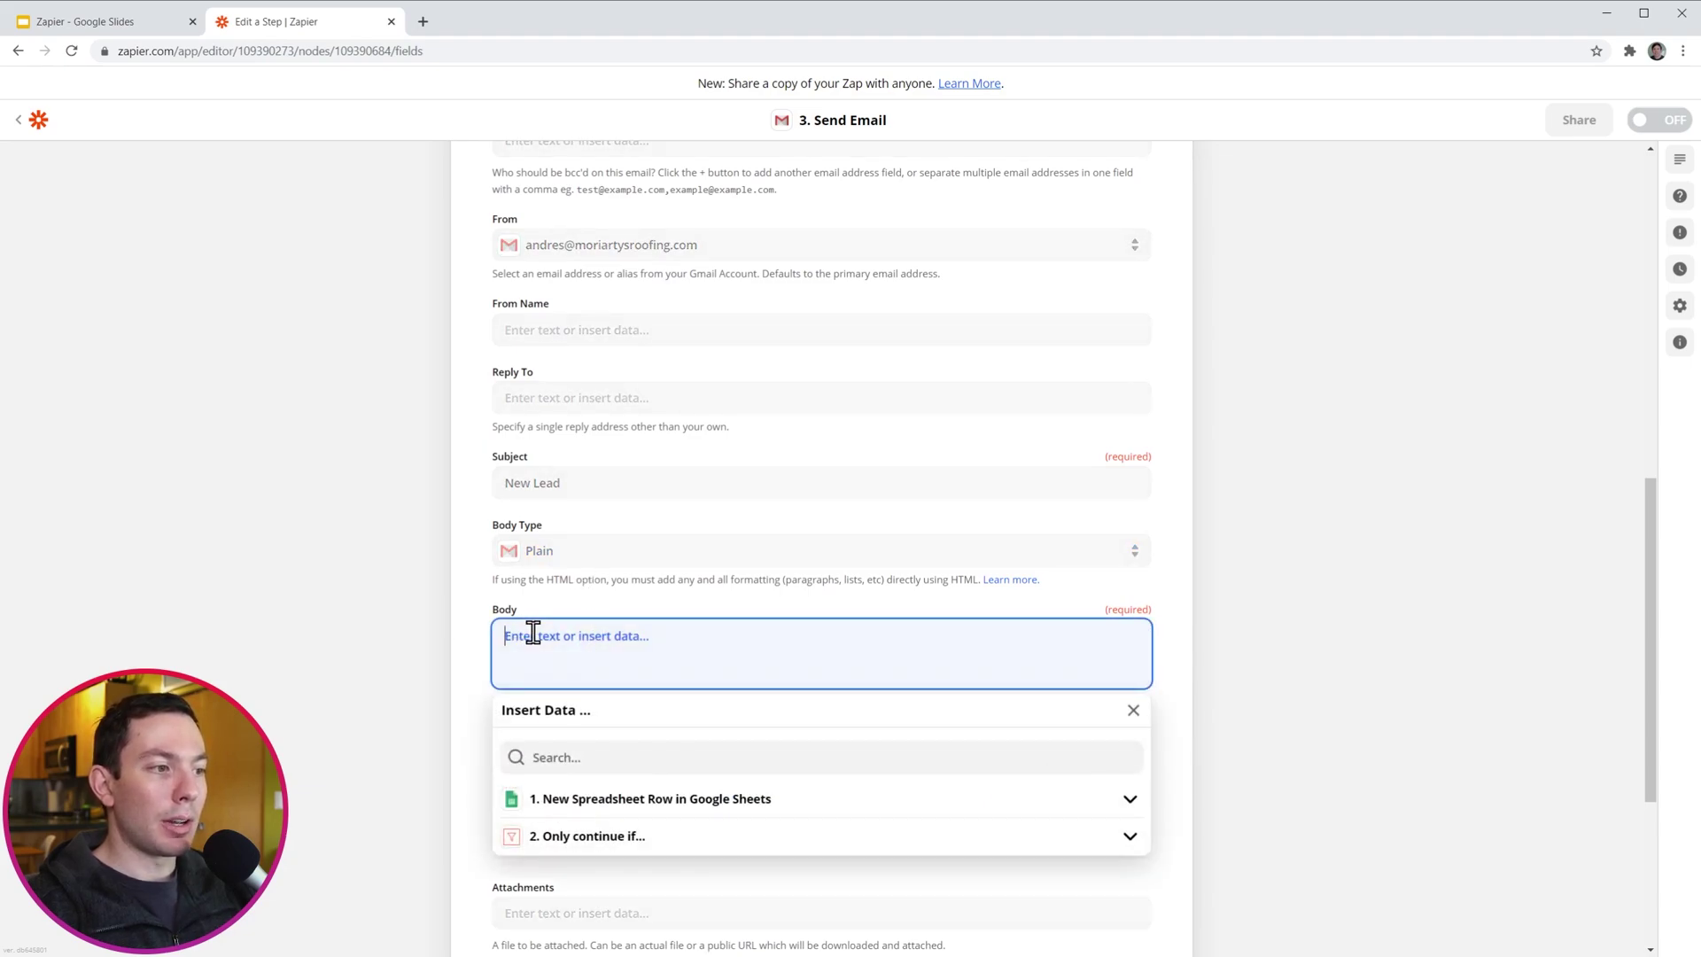
{"action": "type", "text": "Name"}
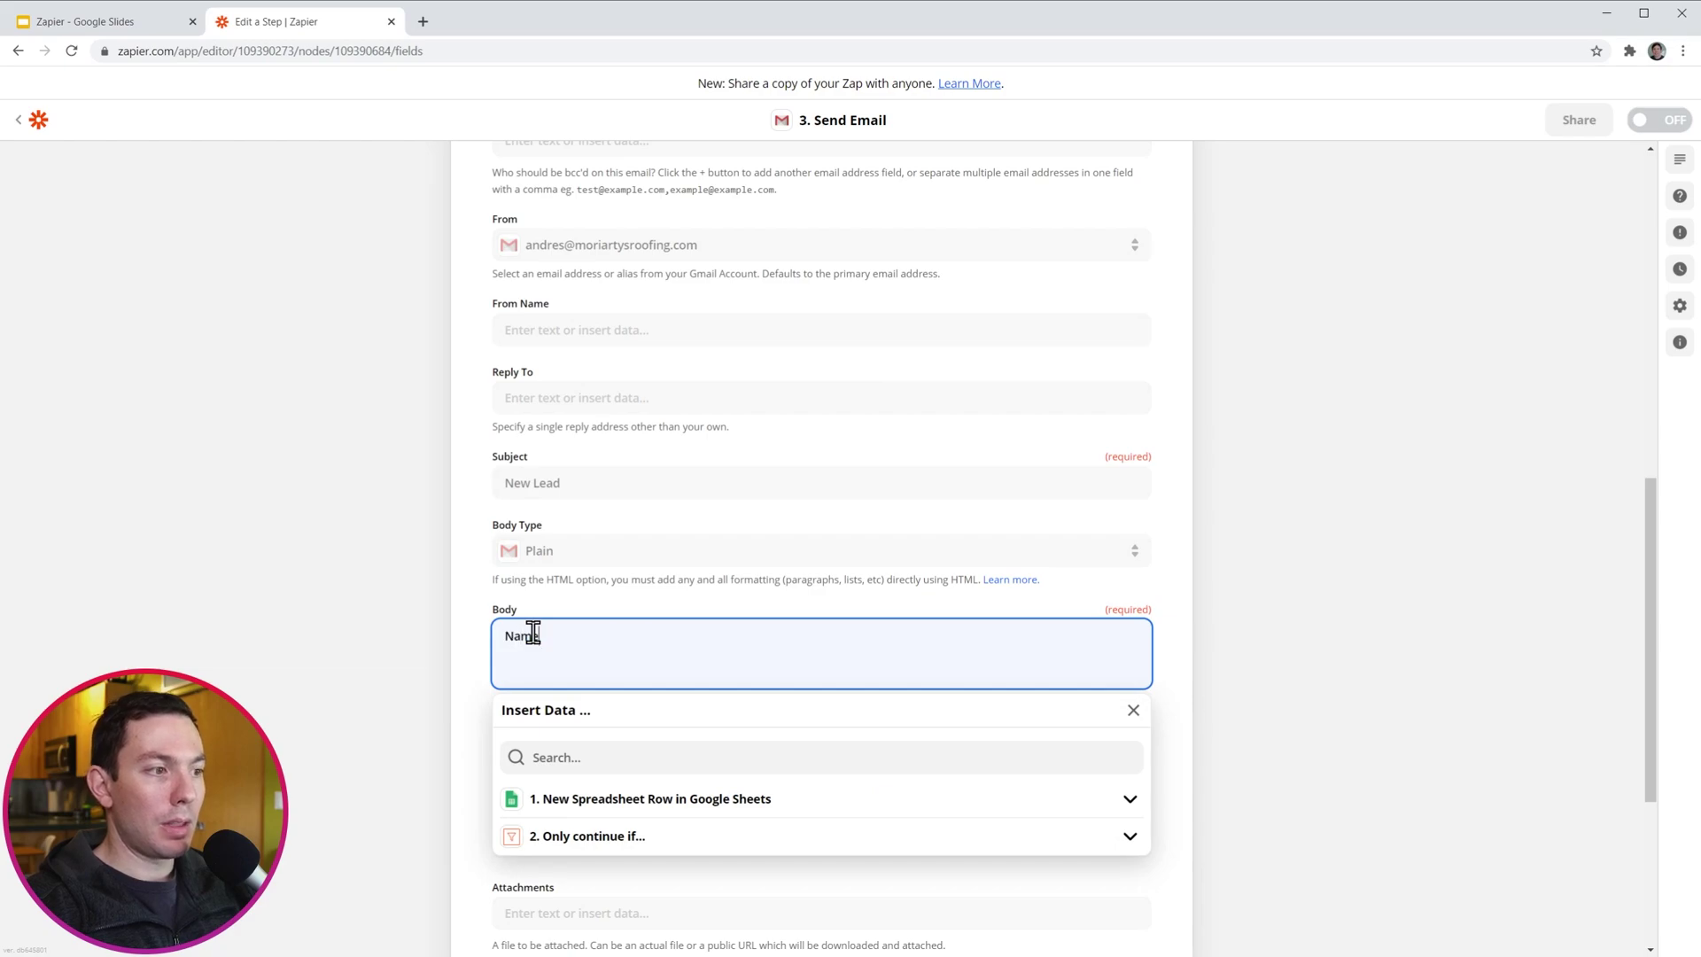
{"action": "type", "text": "d last name:"}
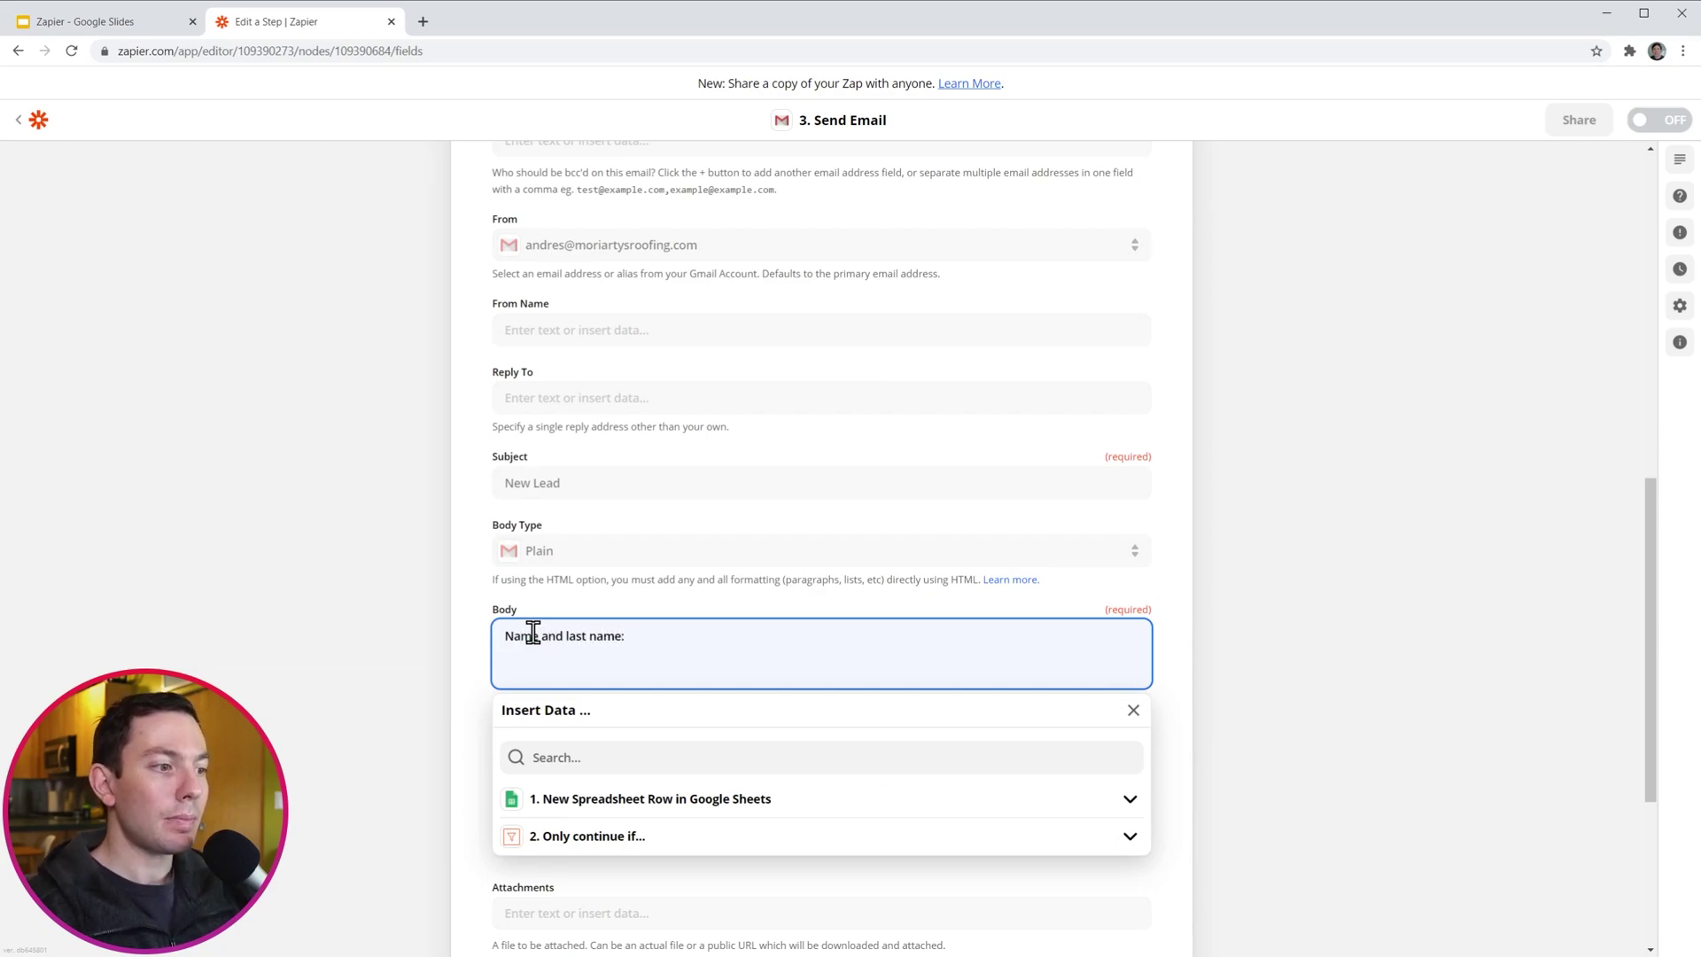
{"action": "left_click", "coordinate": [606, 799]}
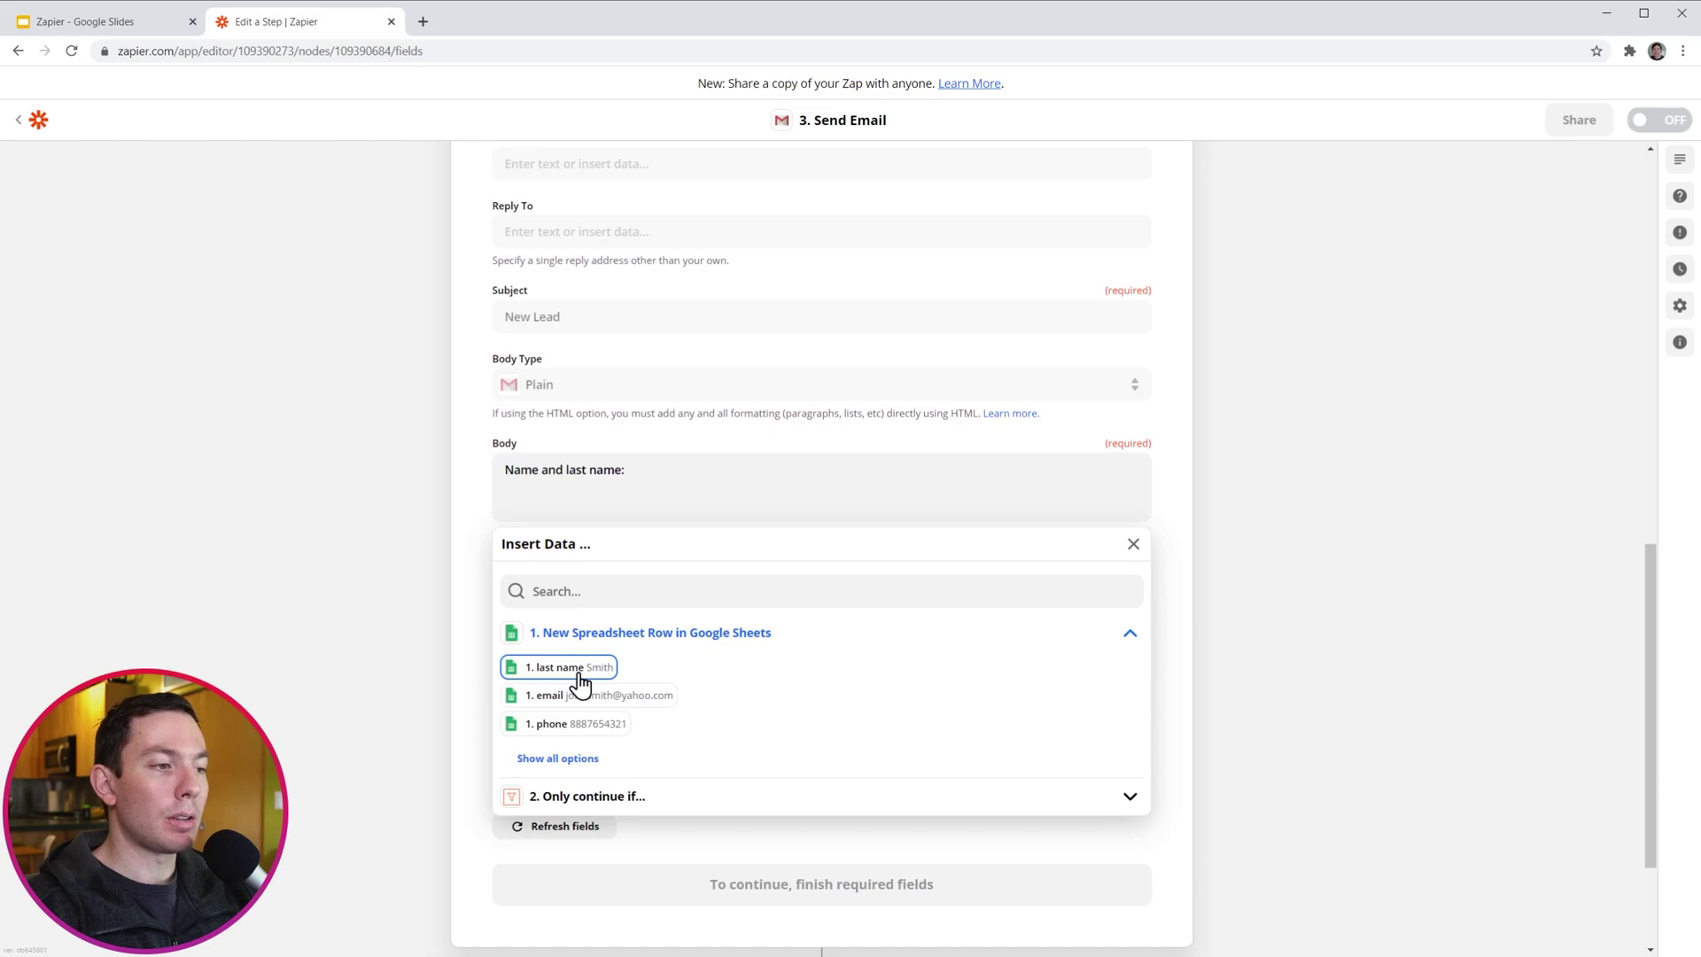
{"action": "left_click", "coordinate": [565, 758]}
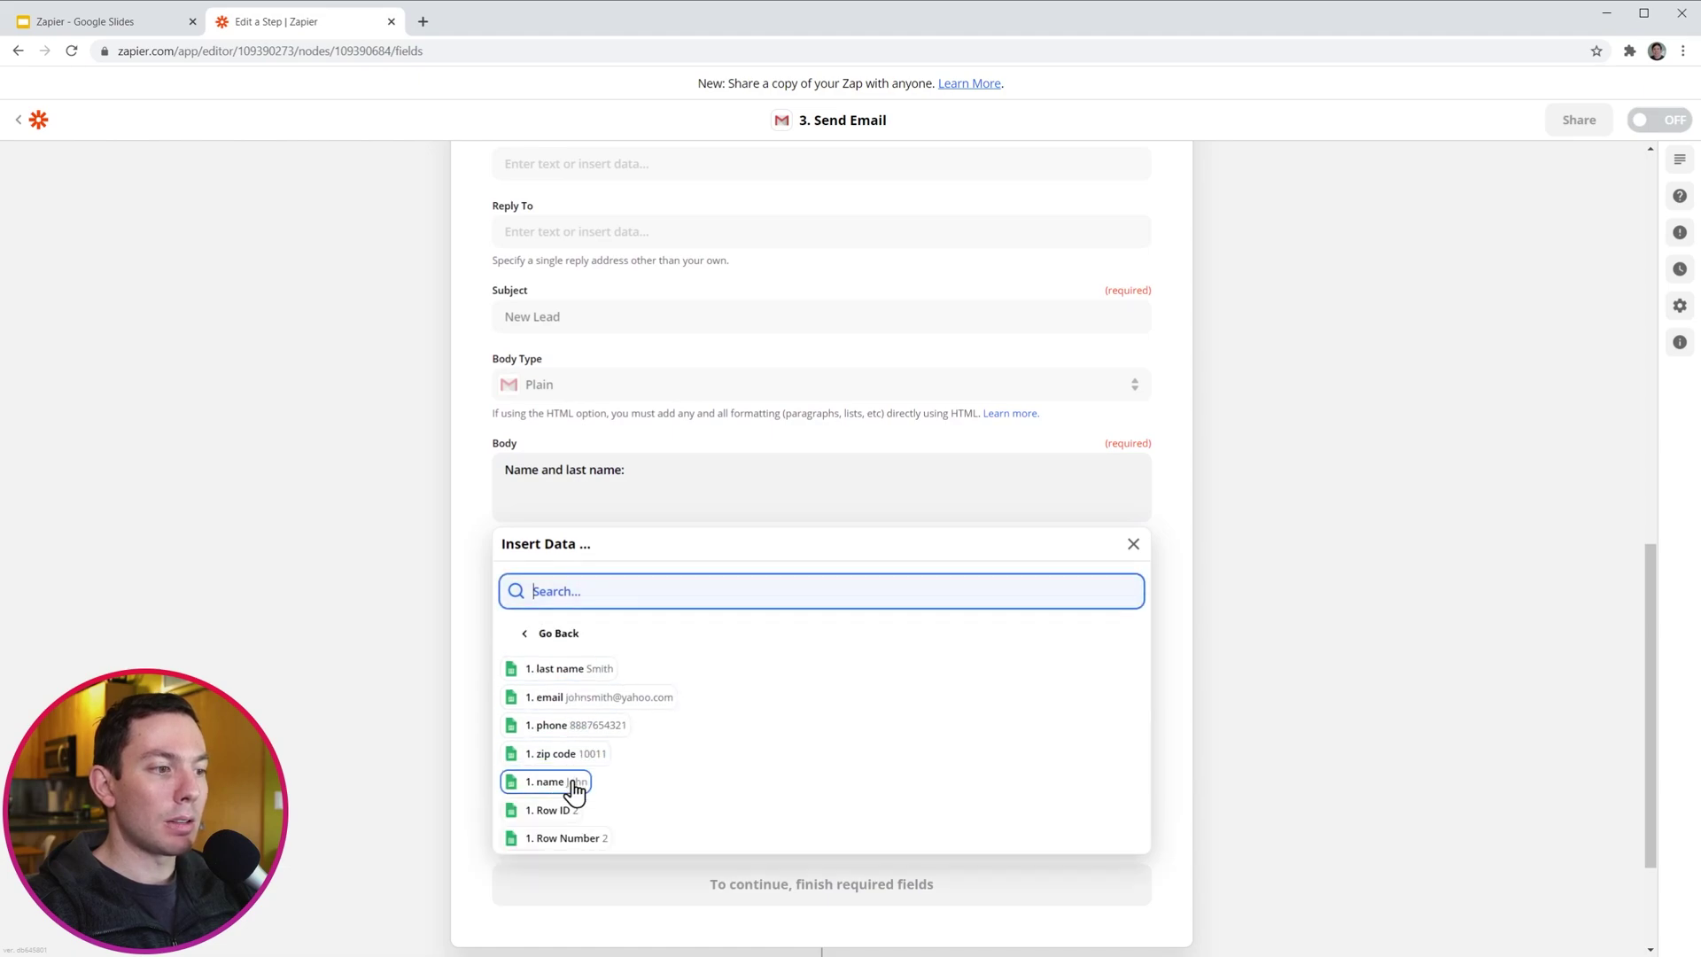
{"action": "left_click", "coordinate": [549, 782]}
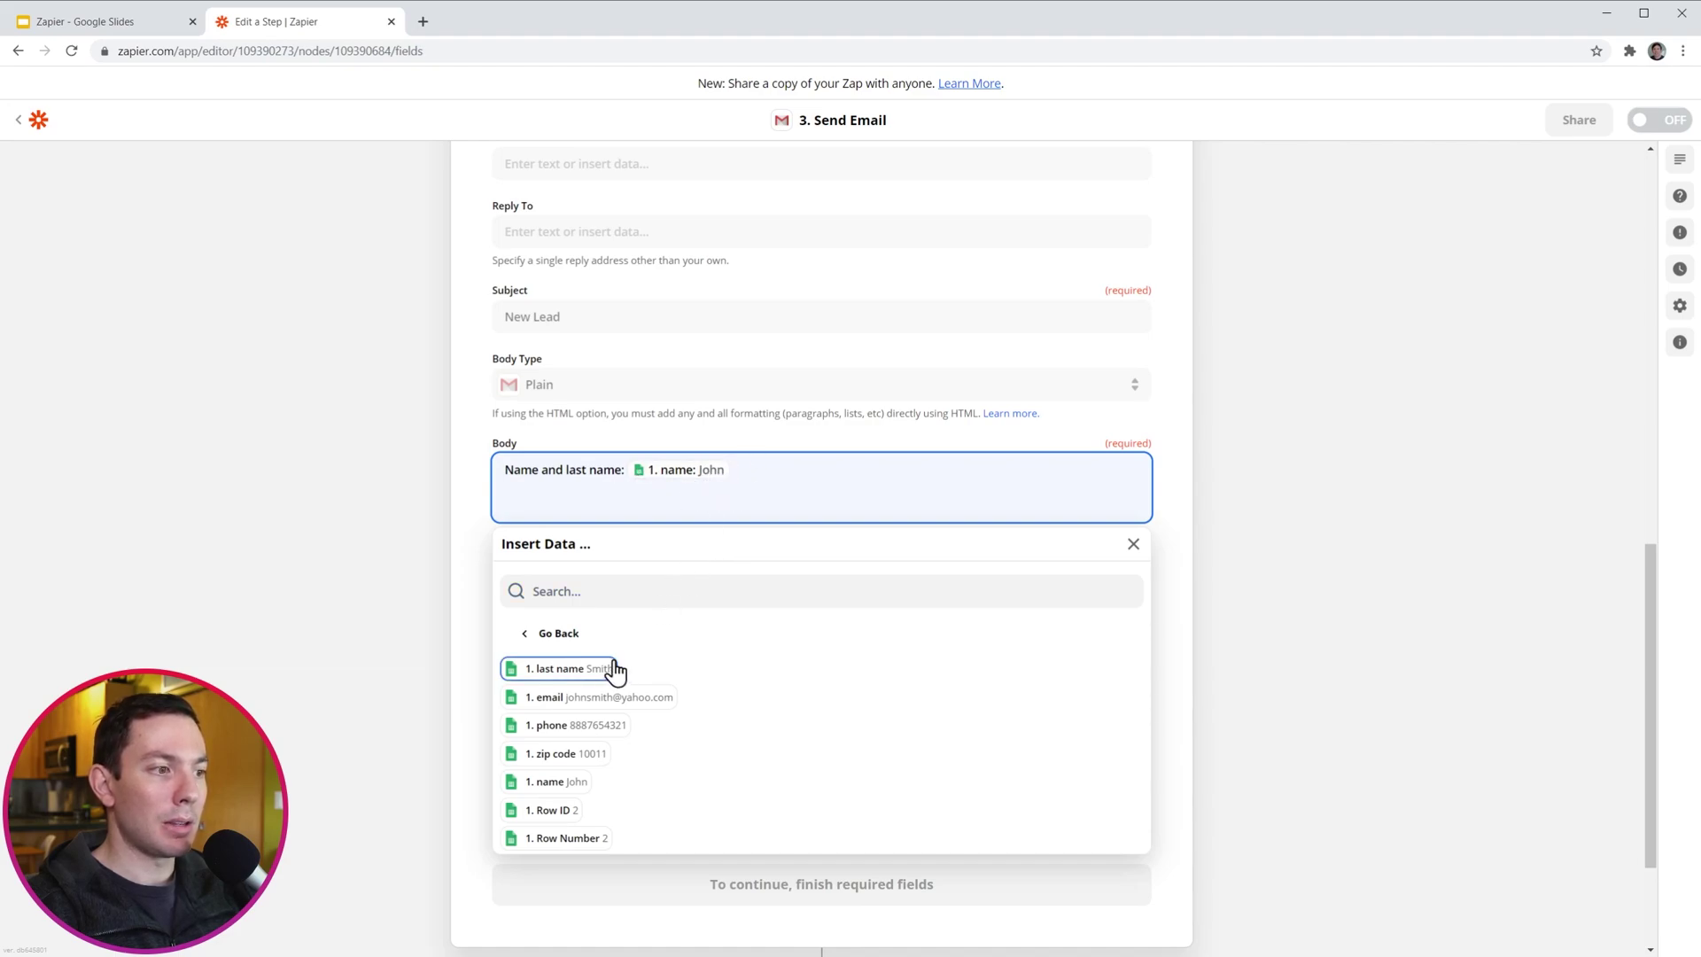
{"action": "left_click", "coordinate": [571, 668]}
{"action": "type", "text": "Email"}
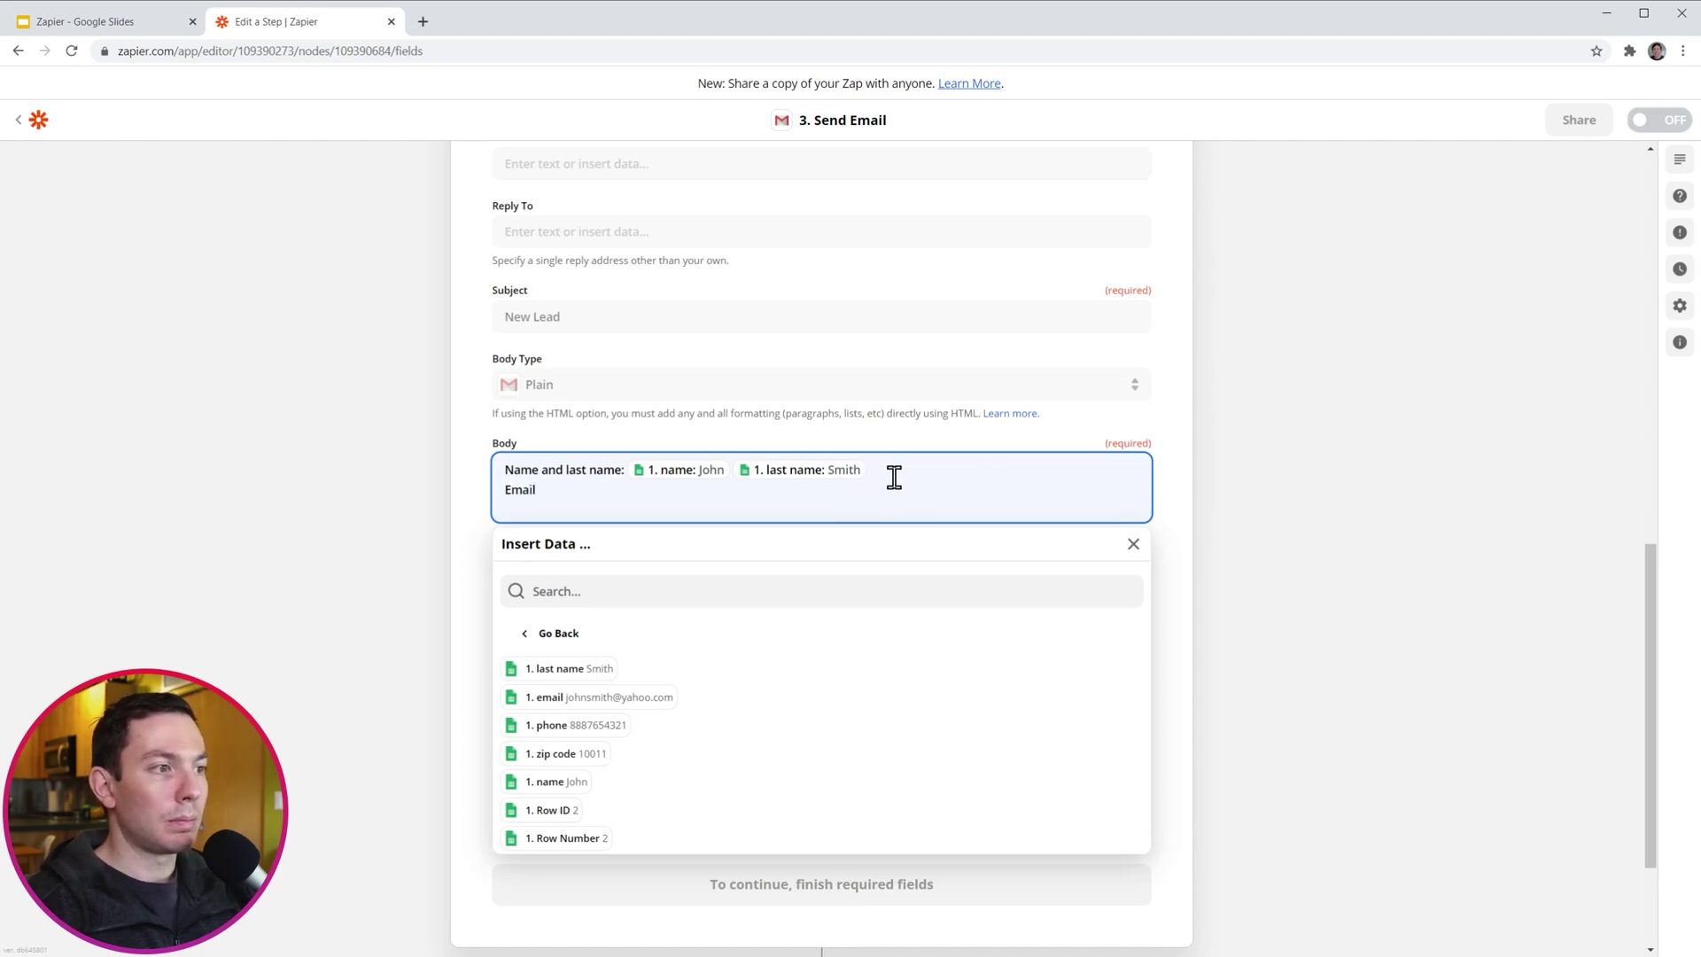
{"action": "type", "text": ":"}
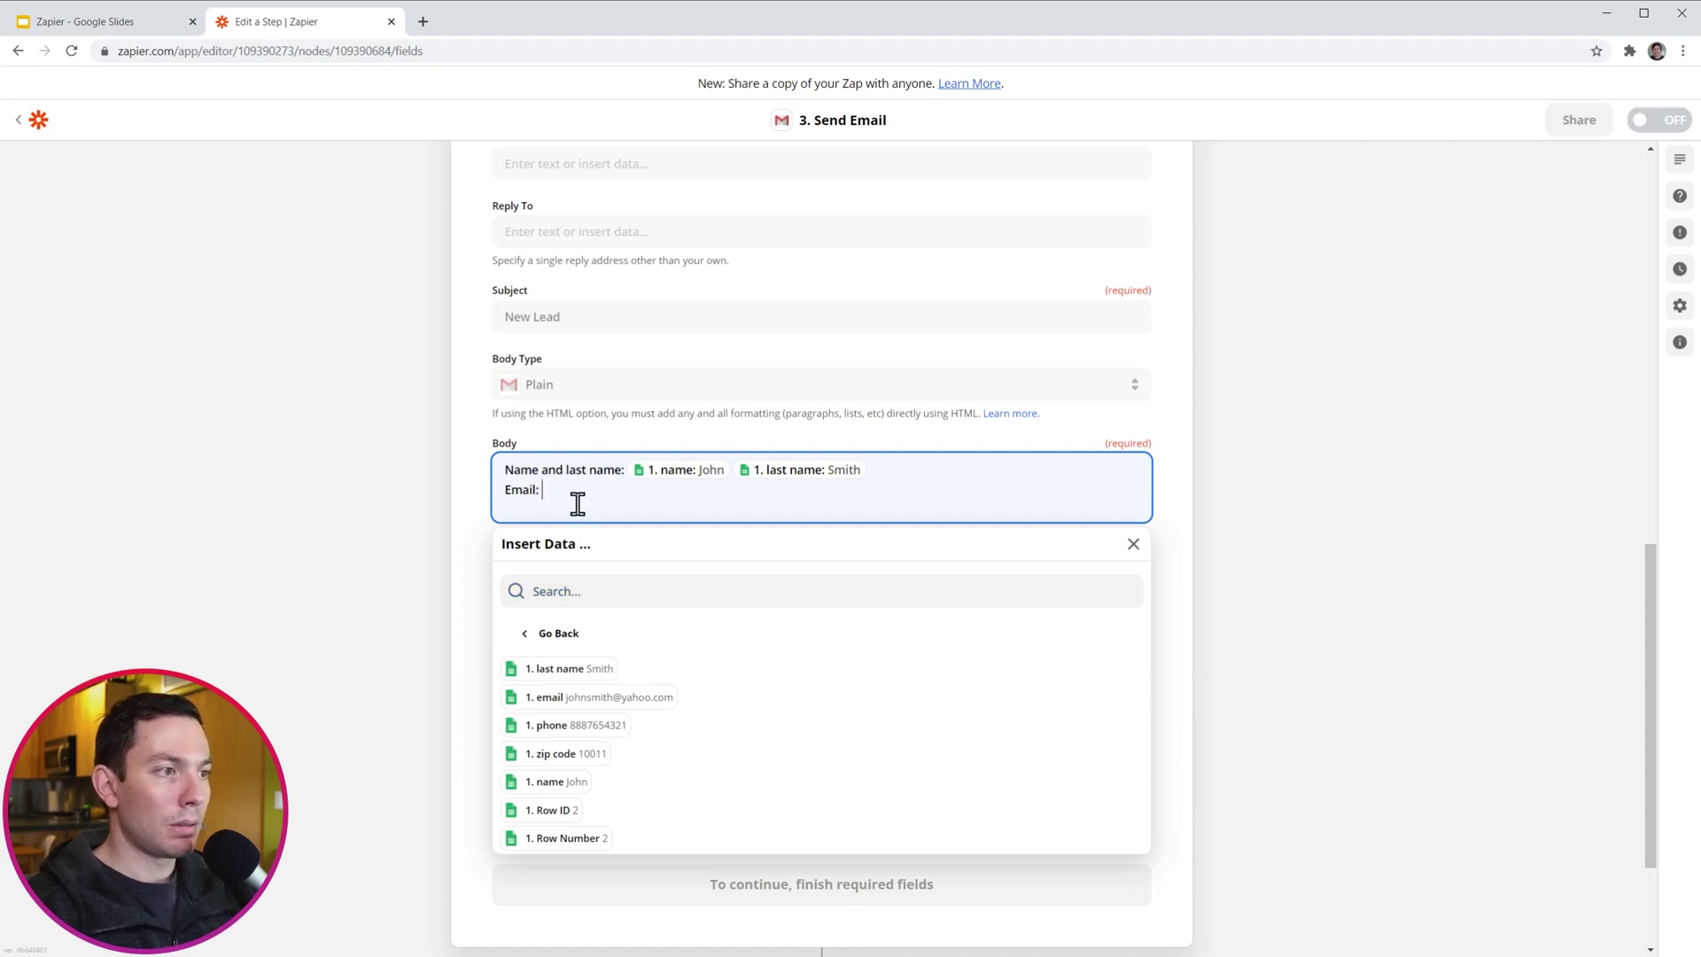
Add Email and Phone lines, each filled from the spreadsheet row fields.
{"action": "left_click", "coordinate": [605, 696]}
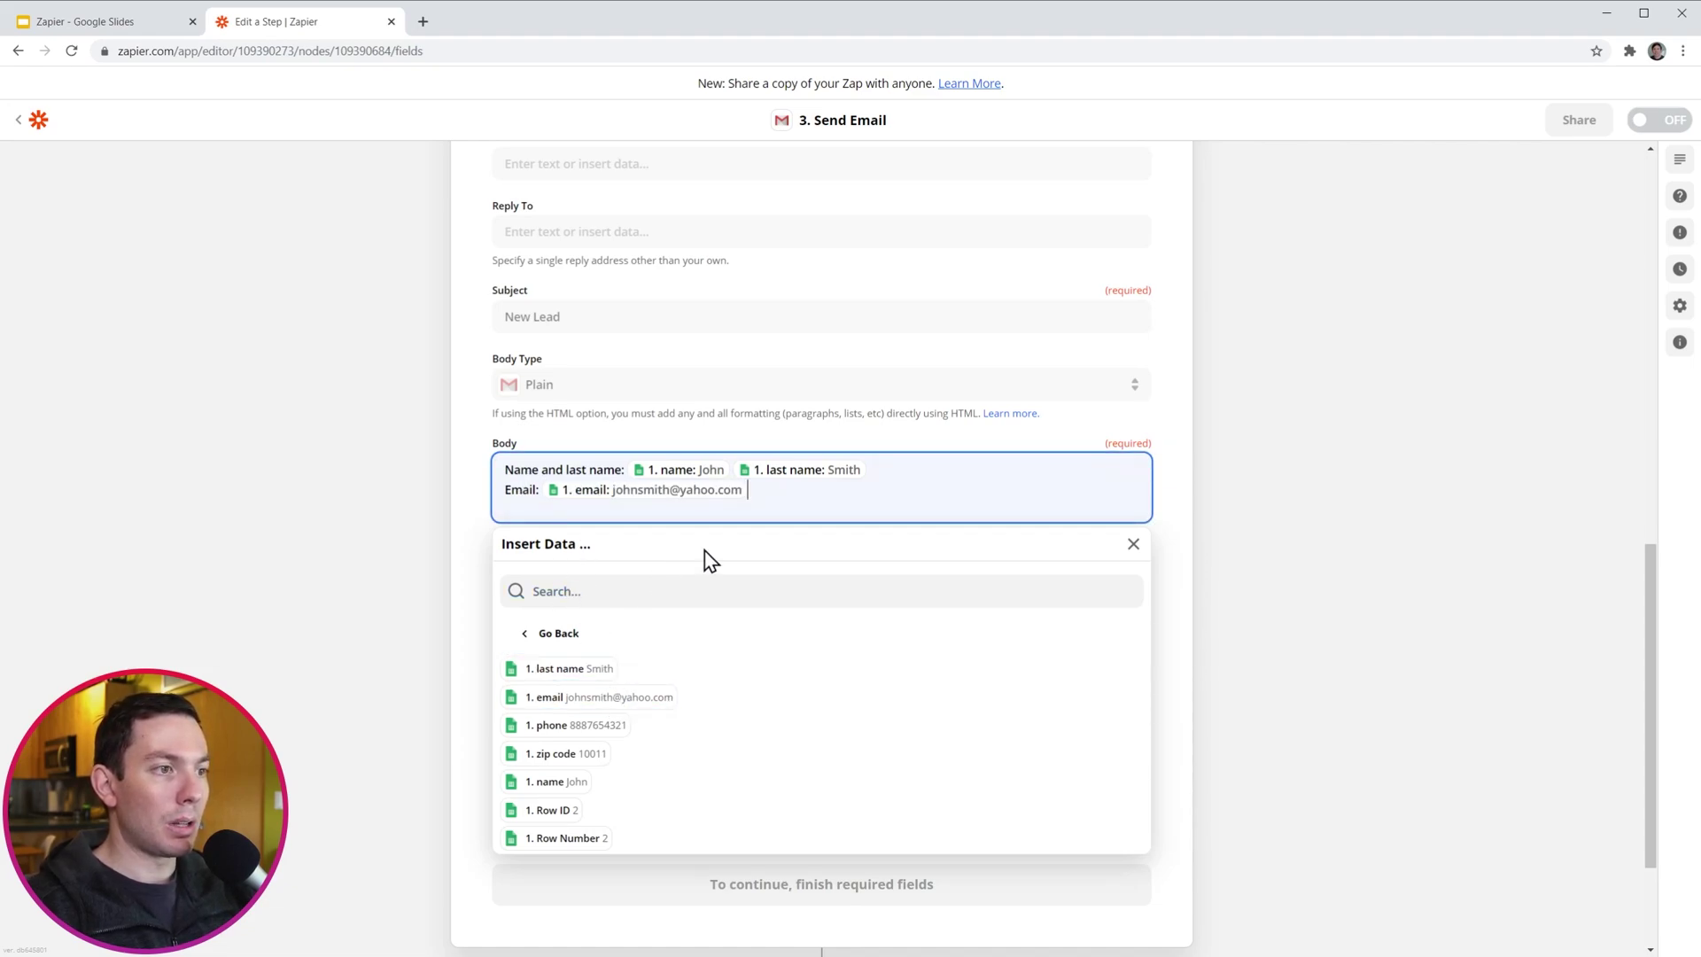
{"action": "key", "text": "Return"}
{"action": "type", "text": "Phone:"}
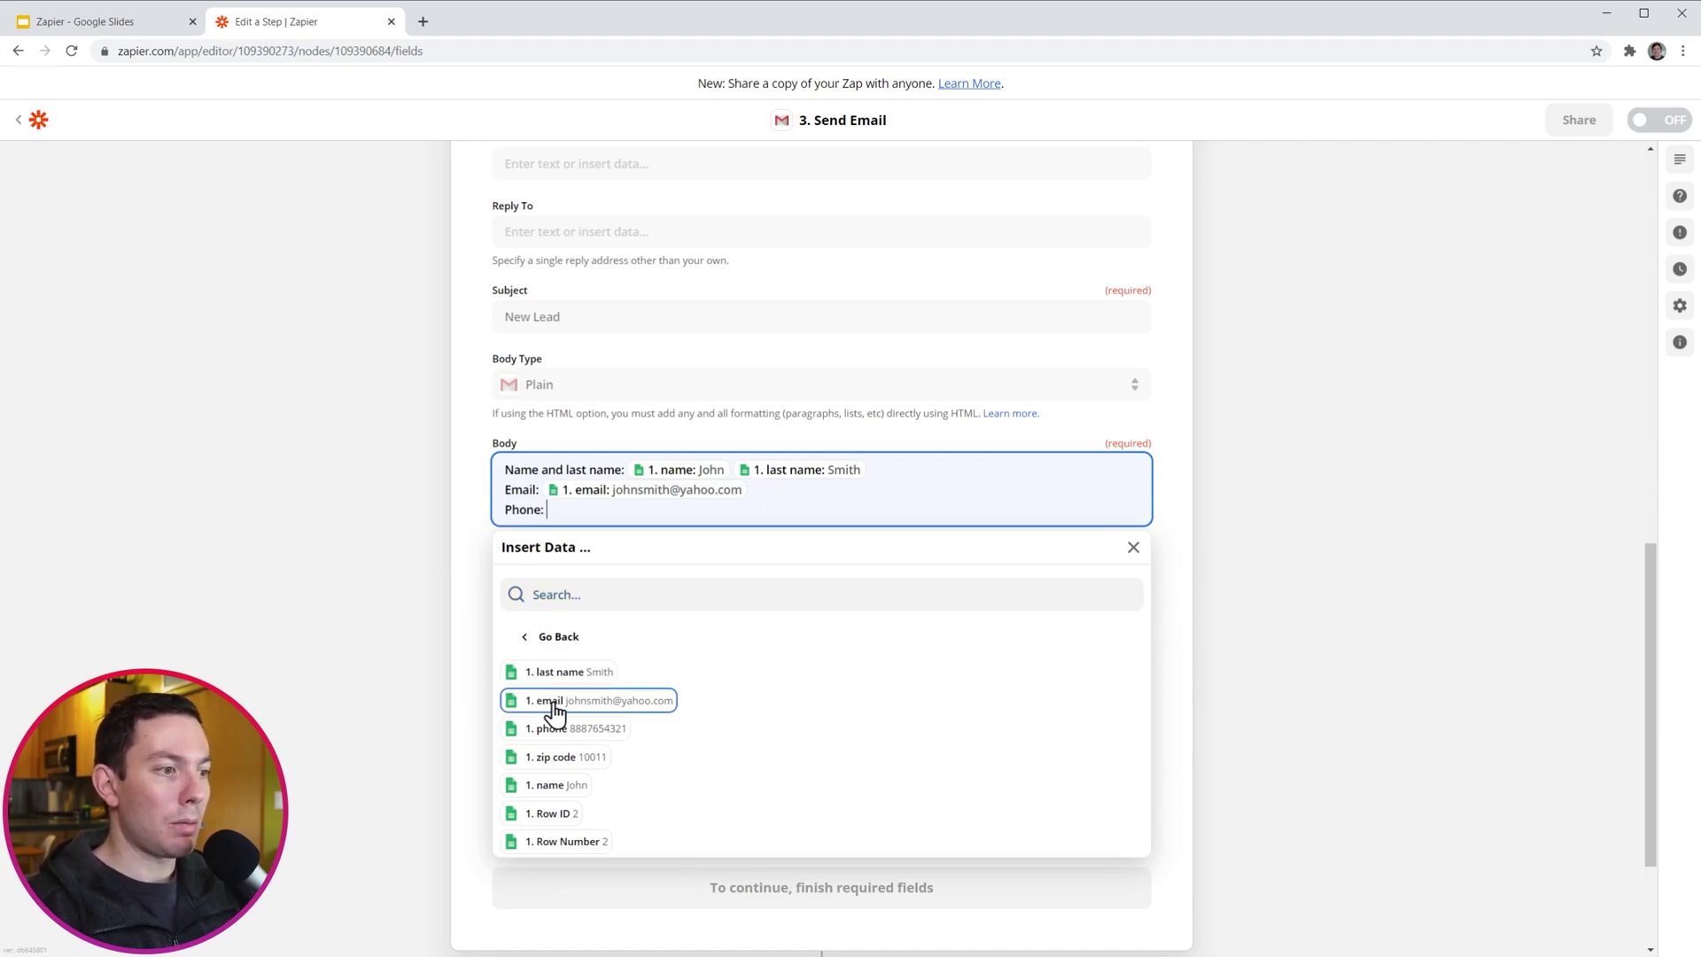
{"action": "left_click", "coordinate": [569, 729]}
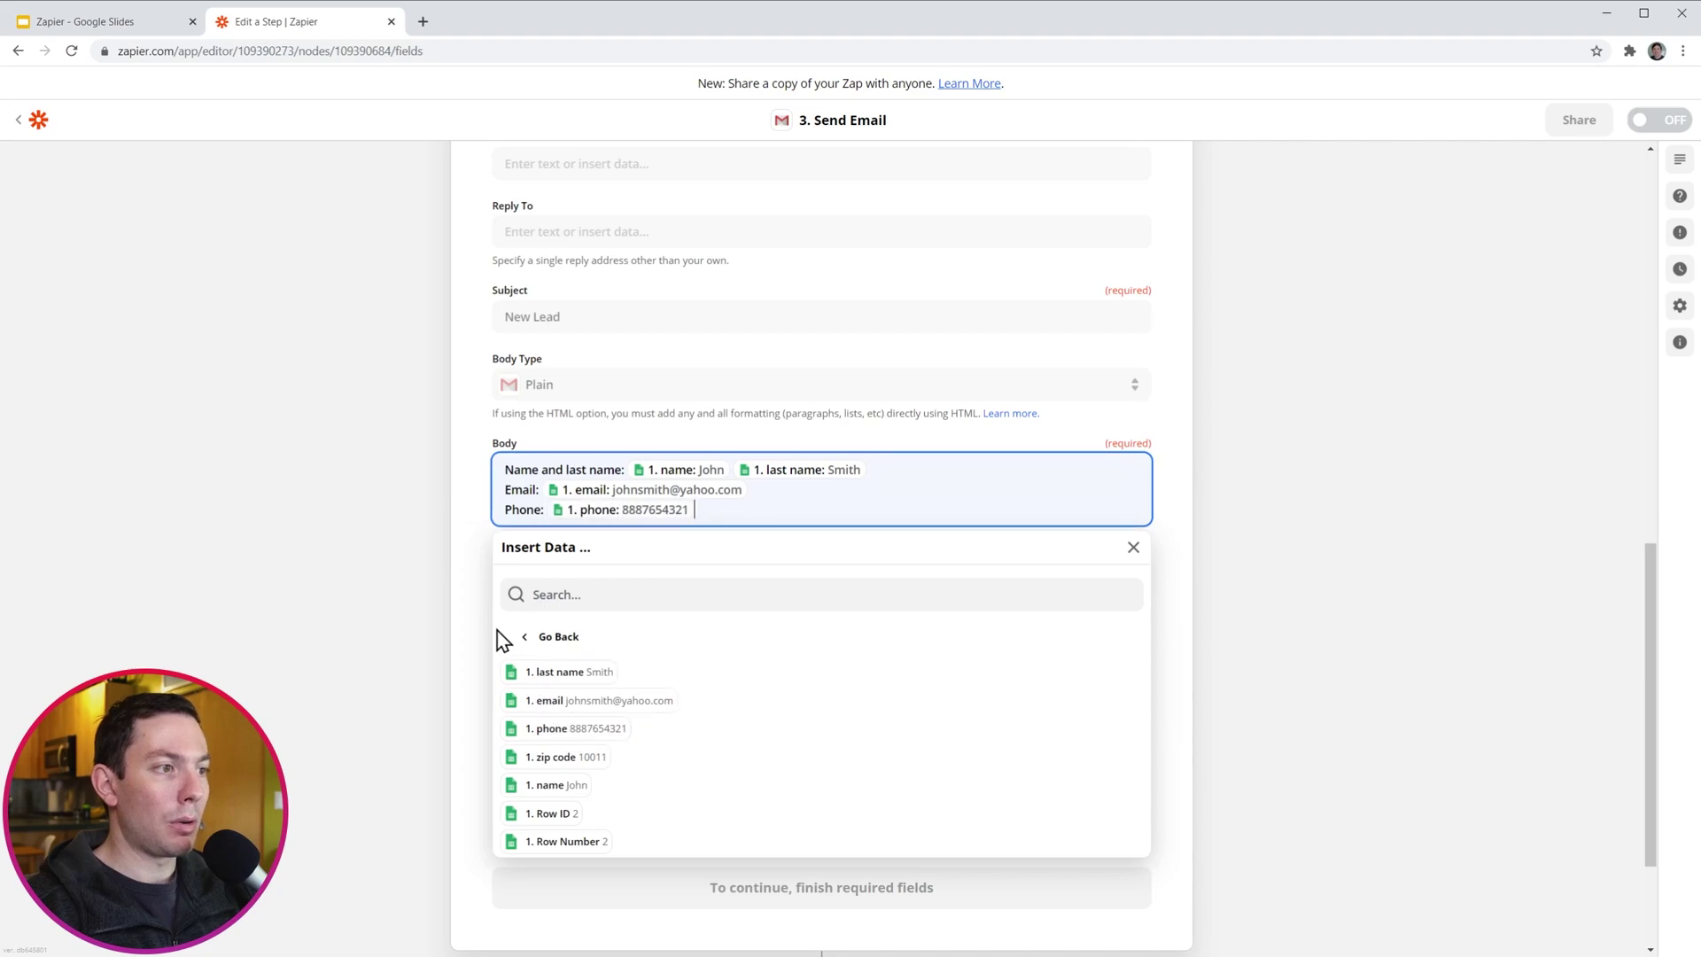
{"action": "left_click", "coordinate": [474, 581]}
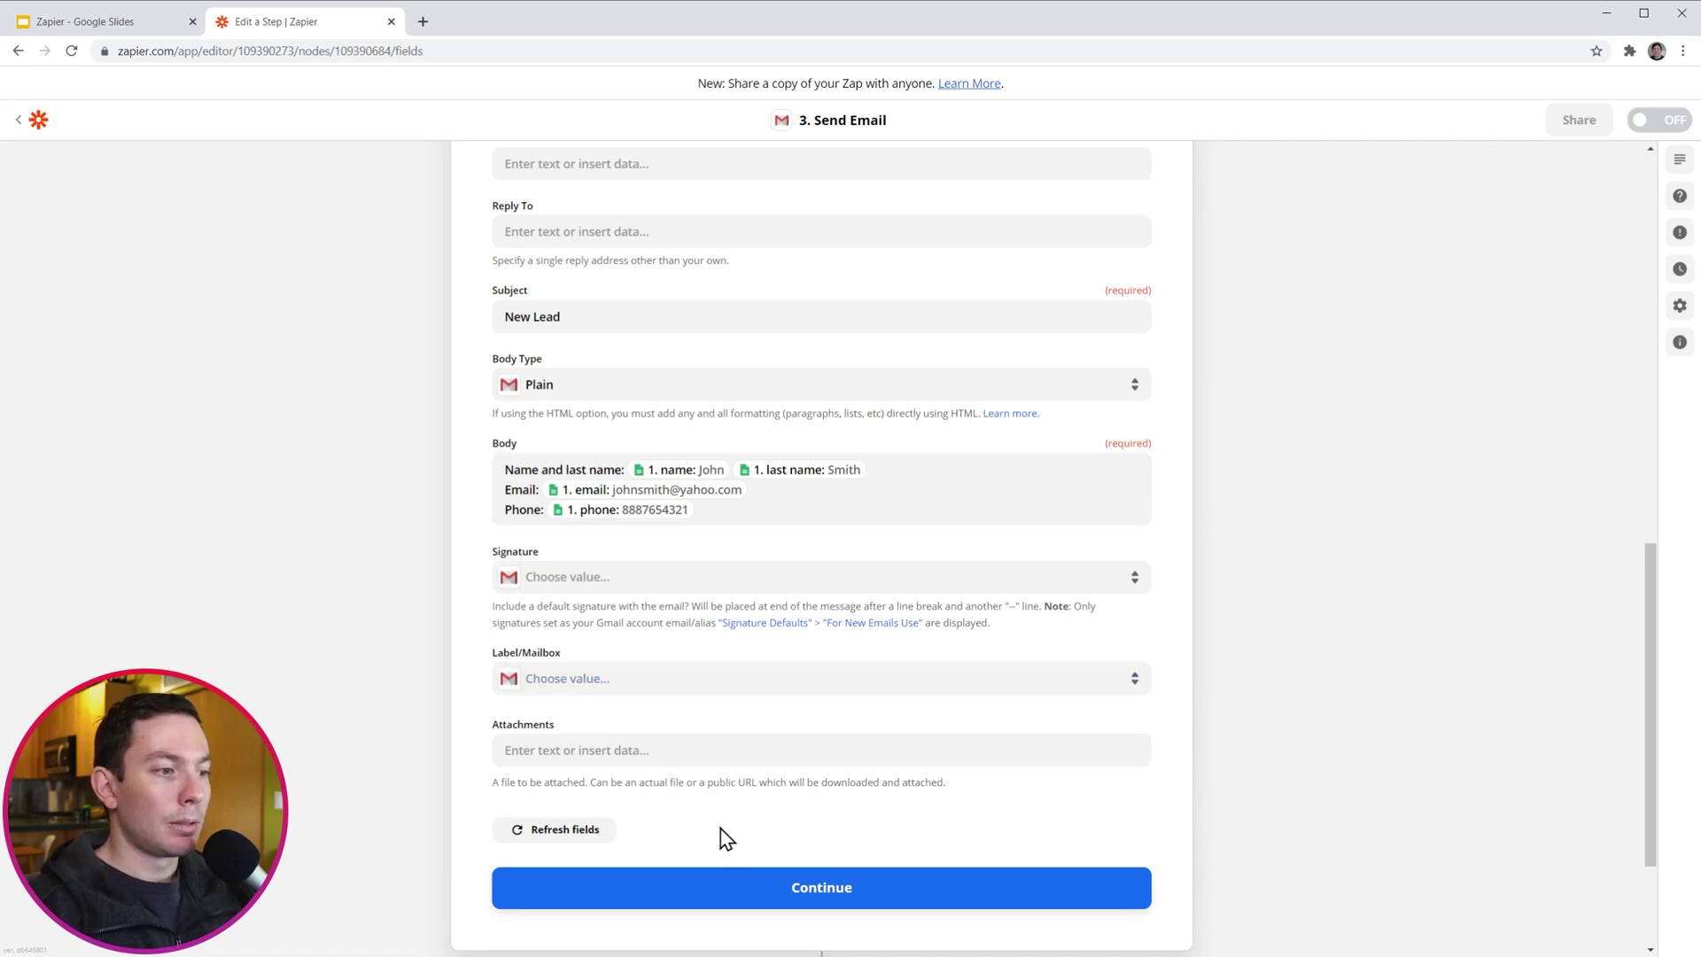
Review the test preview and send a test email from the Gmail step.
{"action": "left_click", "coordinate": [776, 886]}
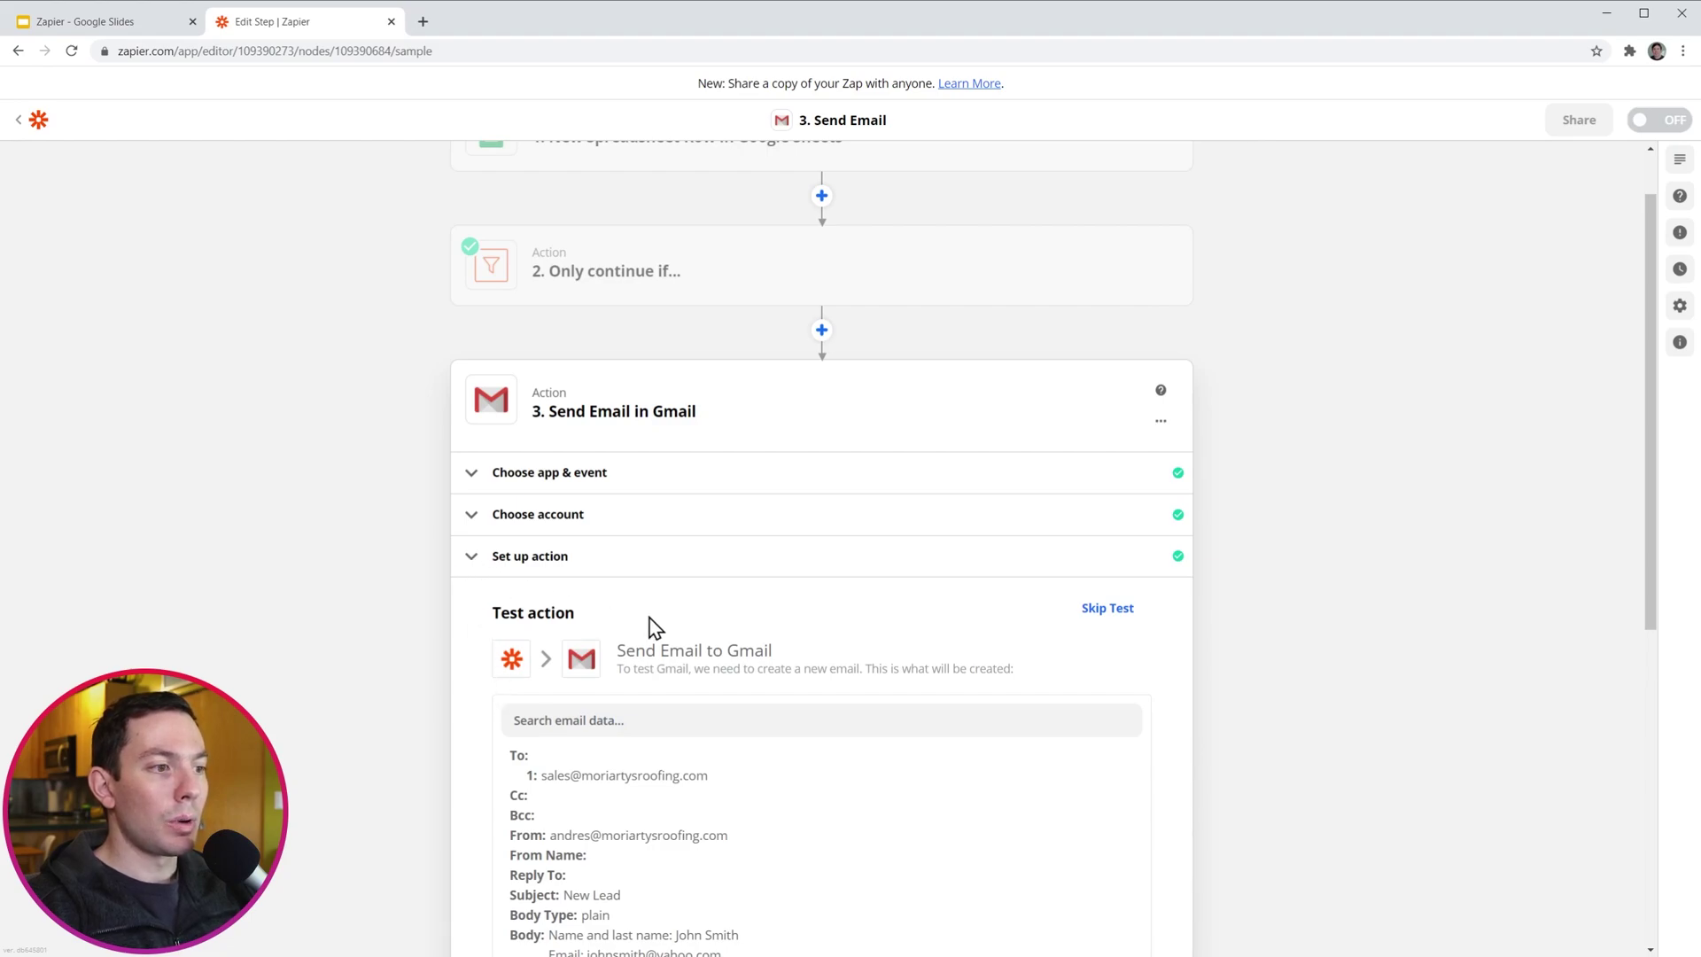
{"action": "scroll", "coordinate": [652, 627], "scroll_direction": "down", "scroll_amount": 3}
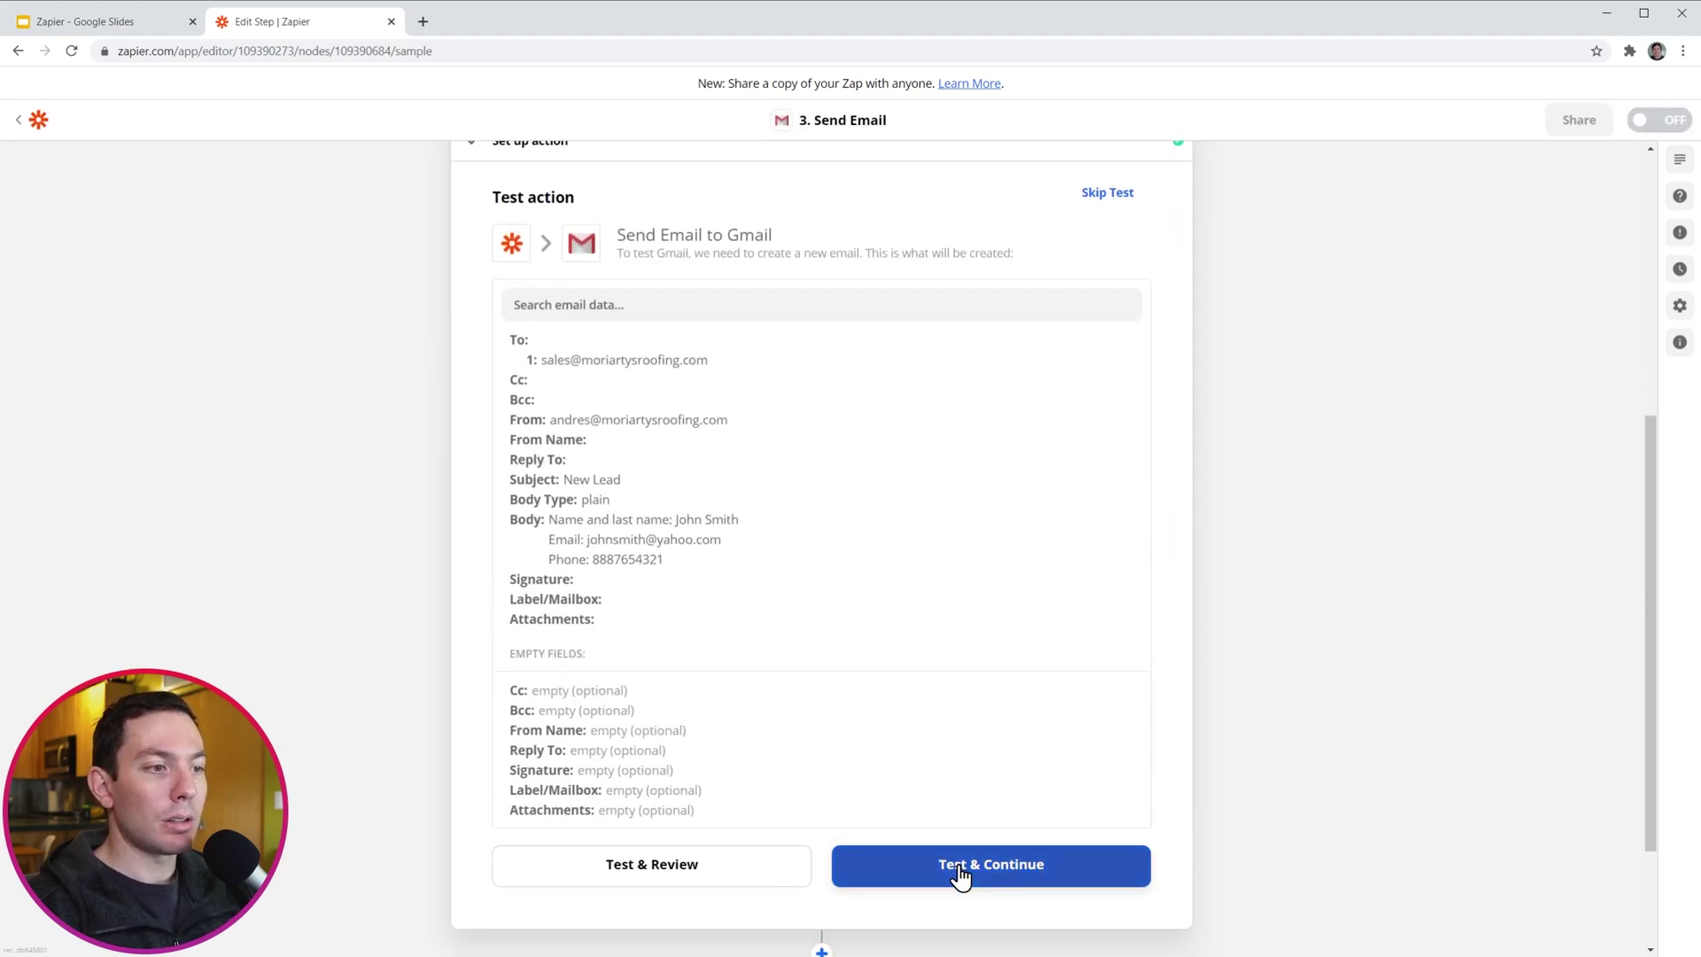
{"action": "scroll", "coordinate": [960, 797], "scroll_direction": "up", "scroll_amount": 3}
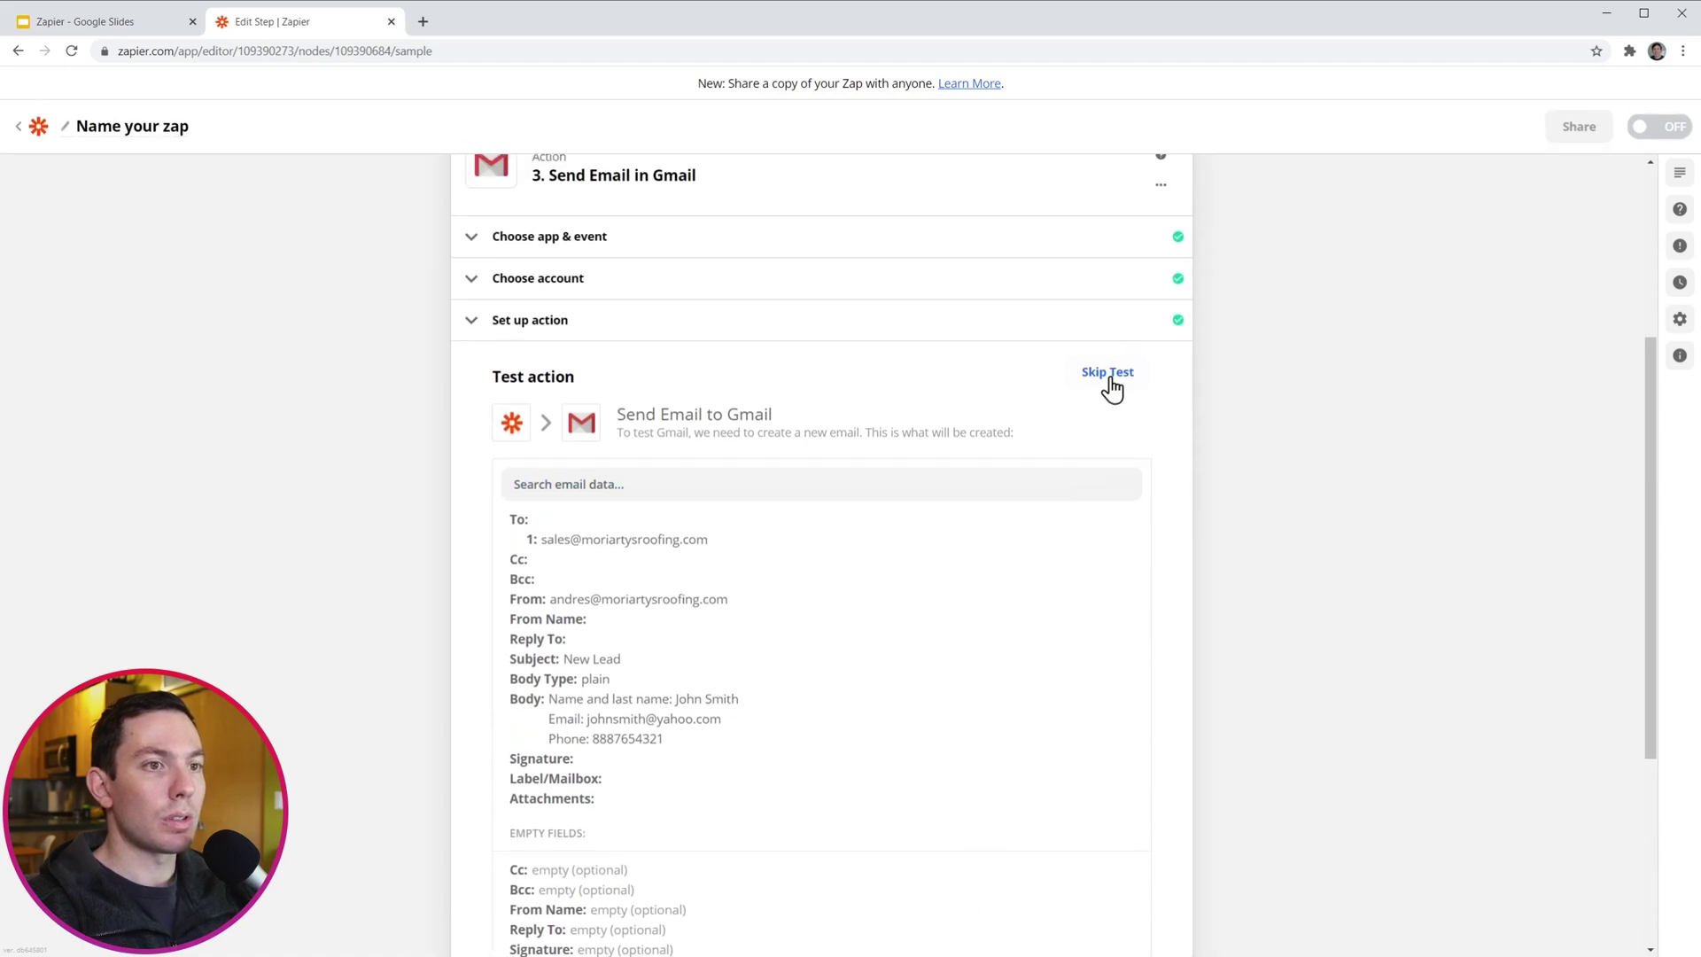
{"action": "scroll", "coordinate": [1083, 478], "scroll_direction": "down", "scroll_amount": 3}
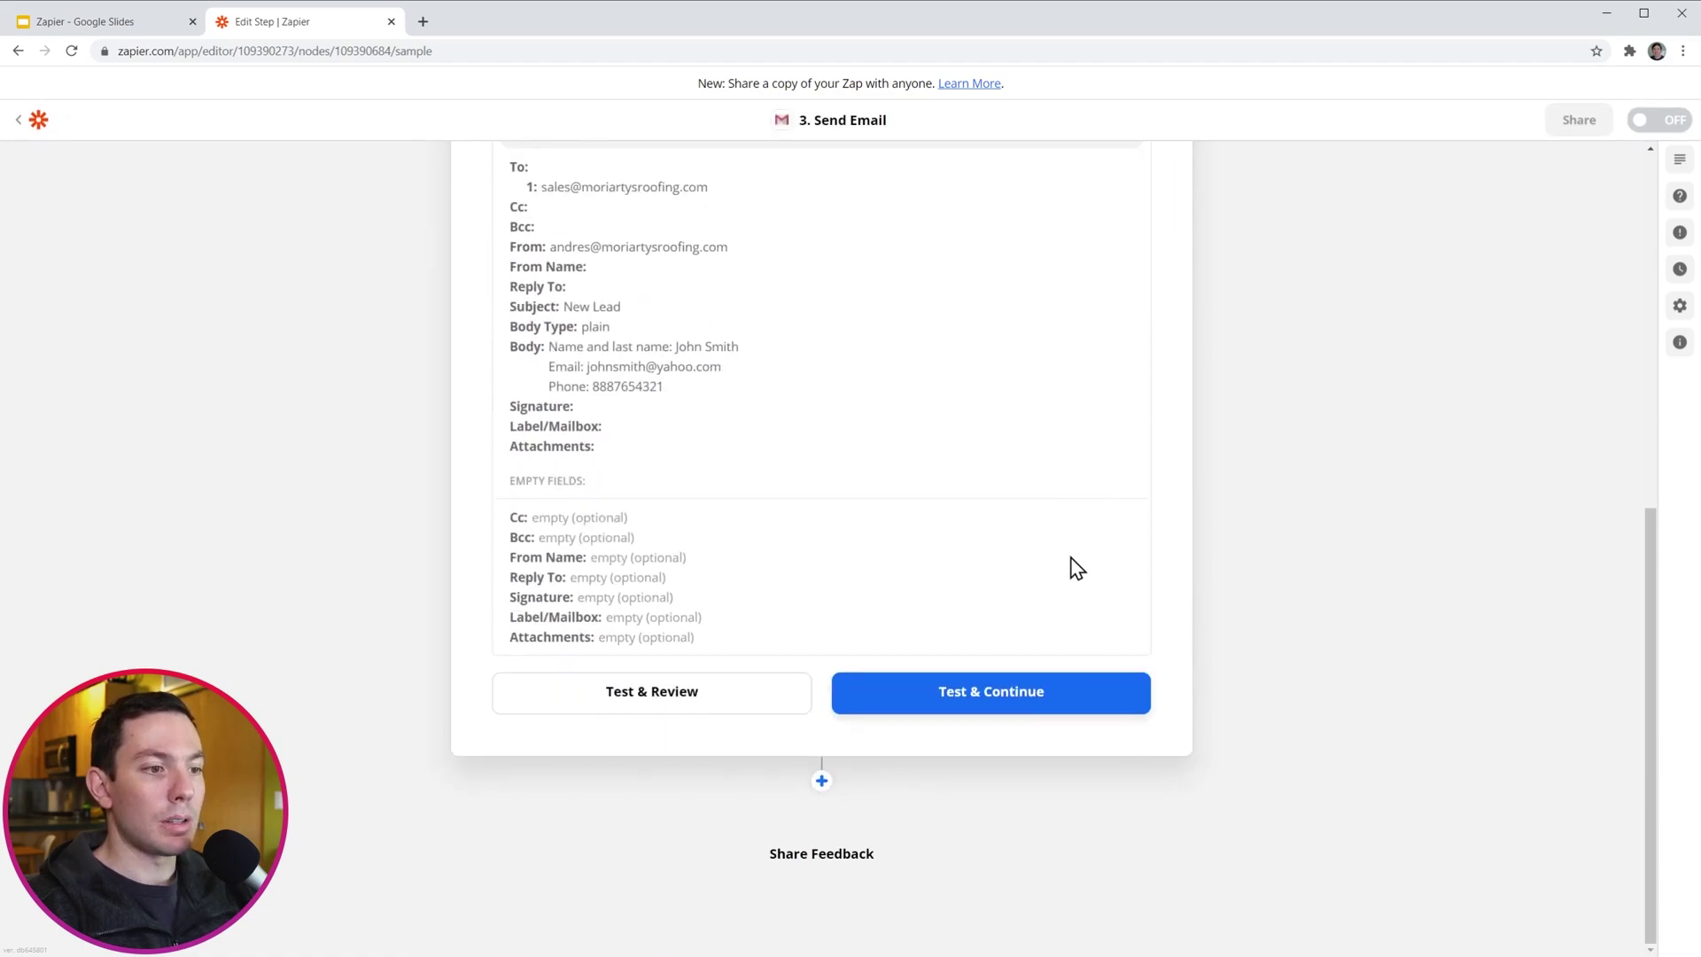
{"action": "left_click", "coordinate": [990, 692]}
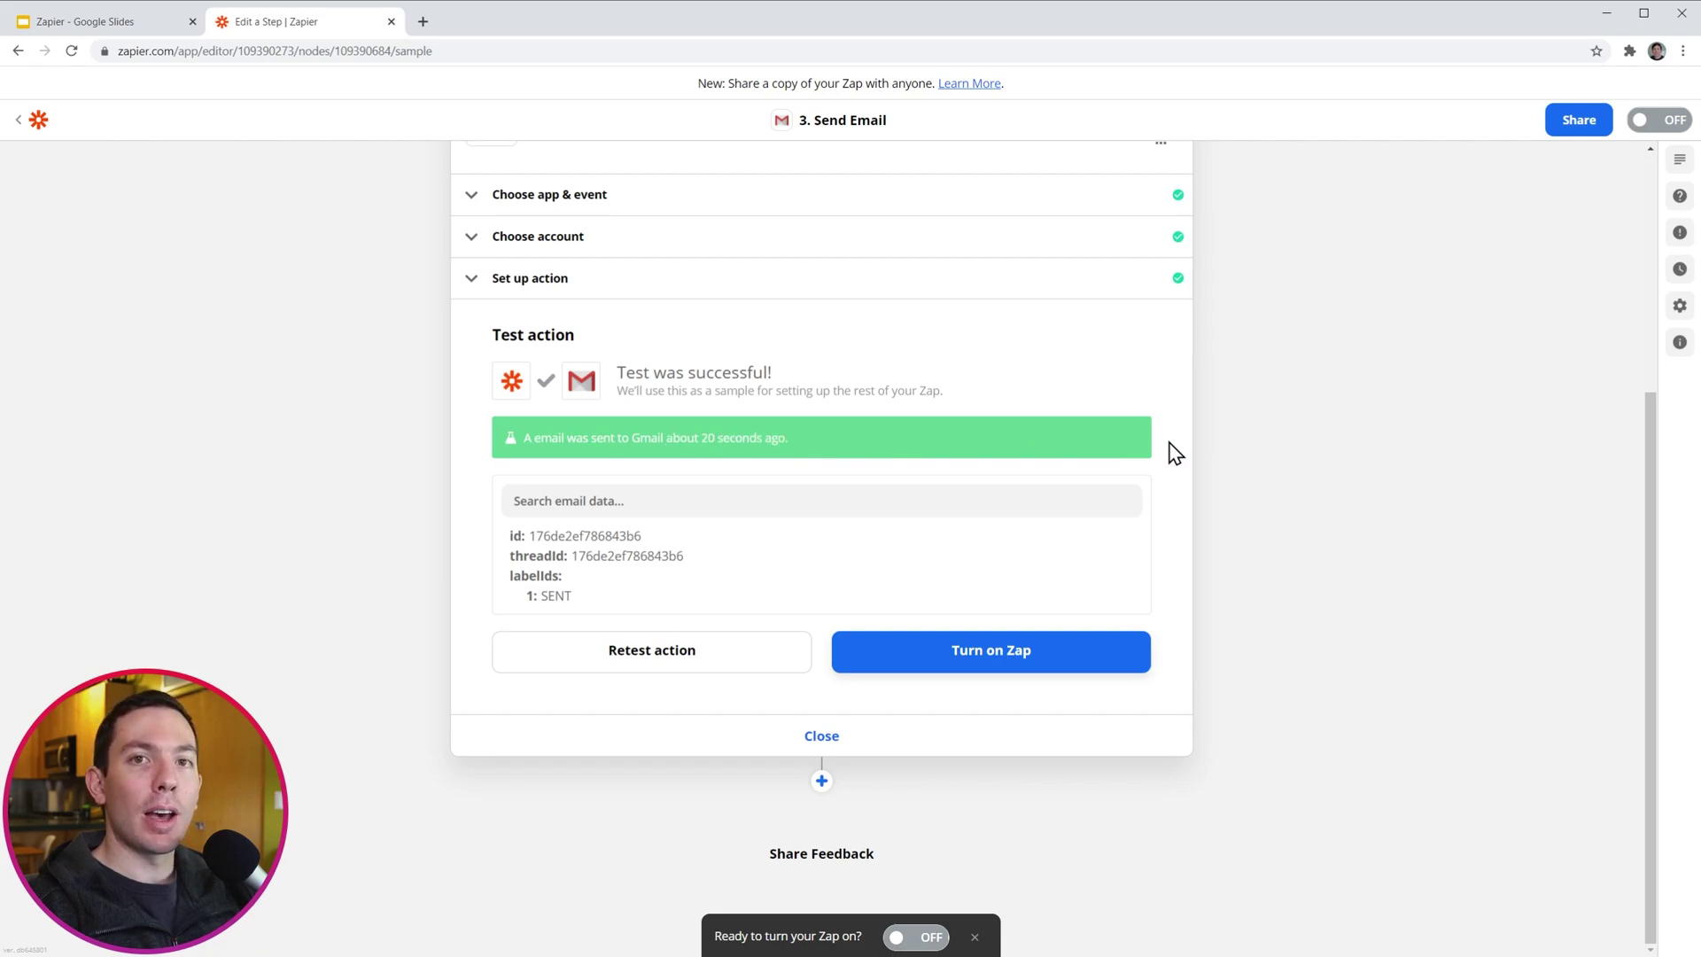
Turn the zap on, dismiss the share prompt, and return to the zaps list.
{"action": "left_click", "coordinate": [991, 663]}
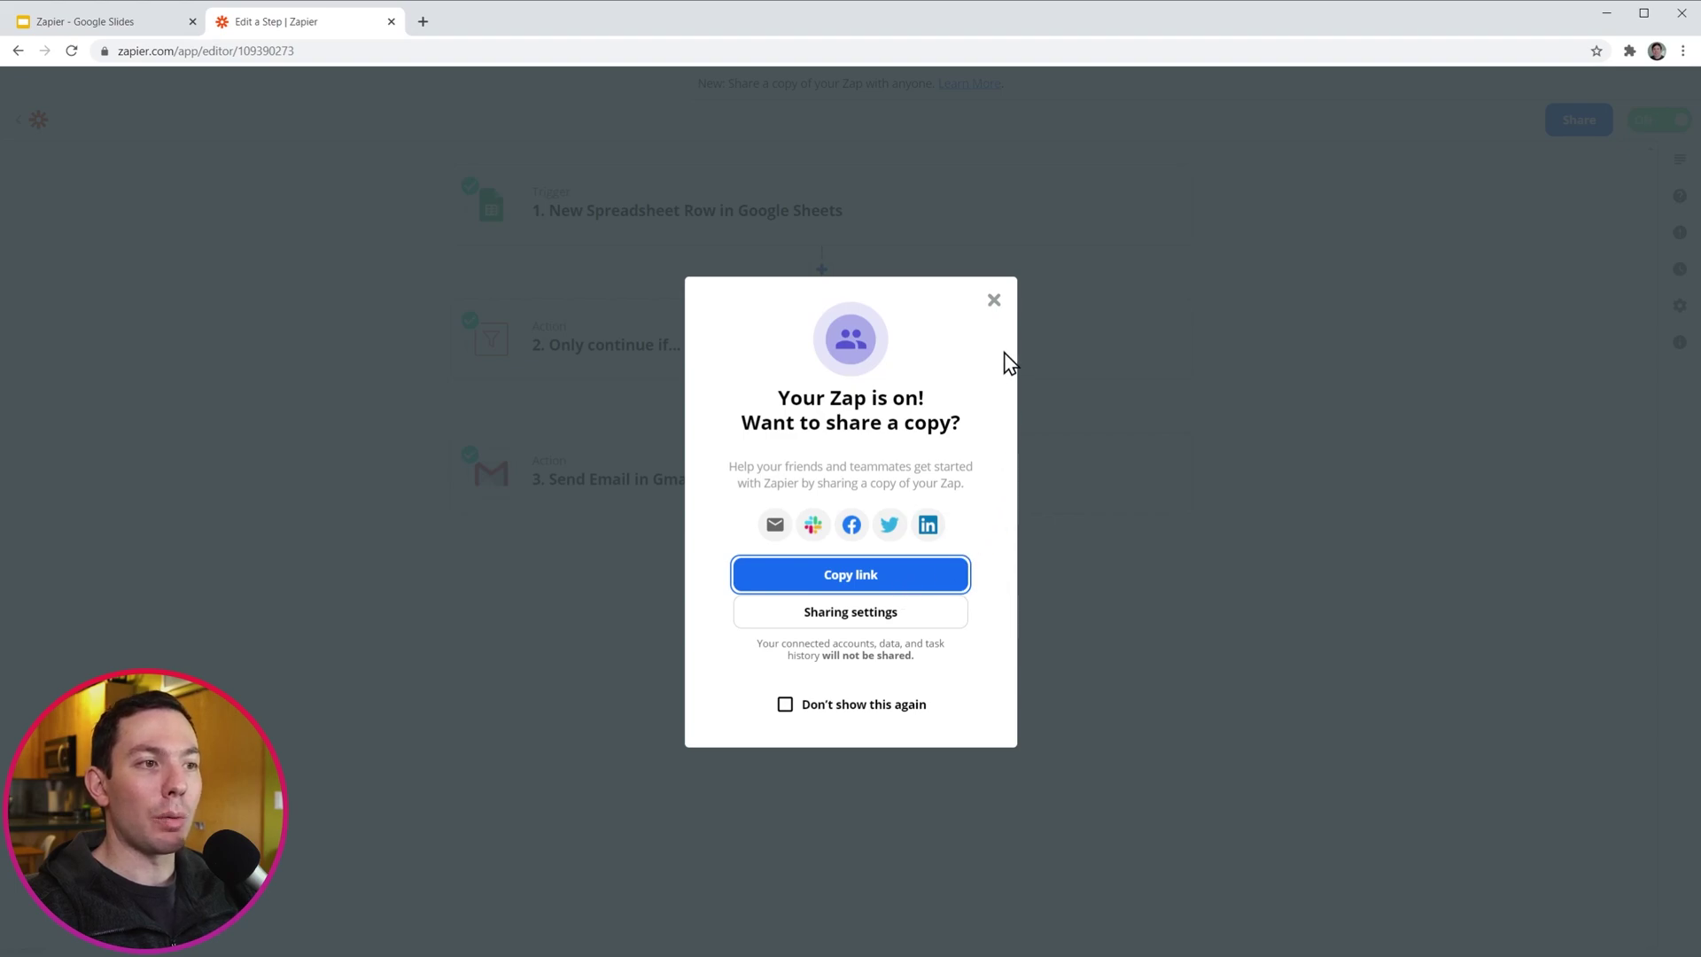
{"action": "left_click", "coordinate": [993, 300]}
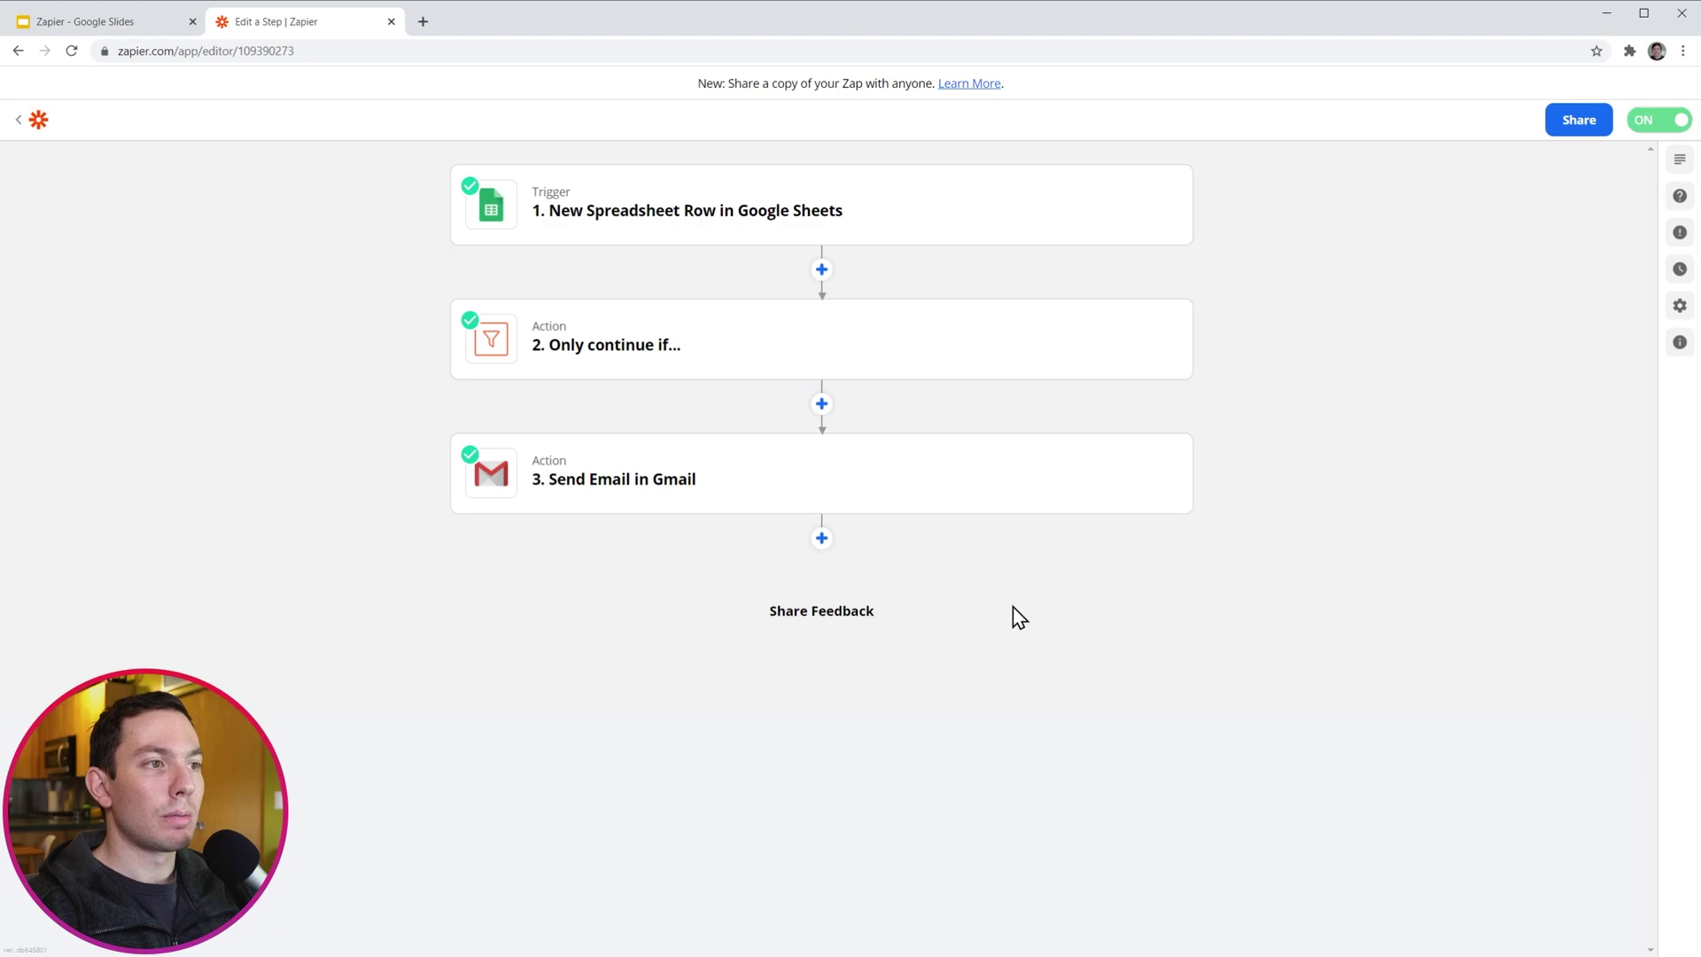
{"action": "left_click", "coordinate": [29, 120]}
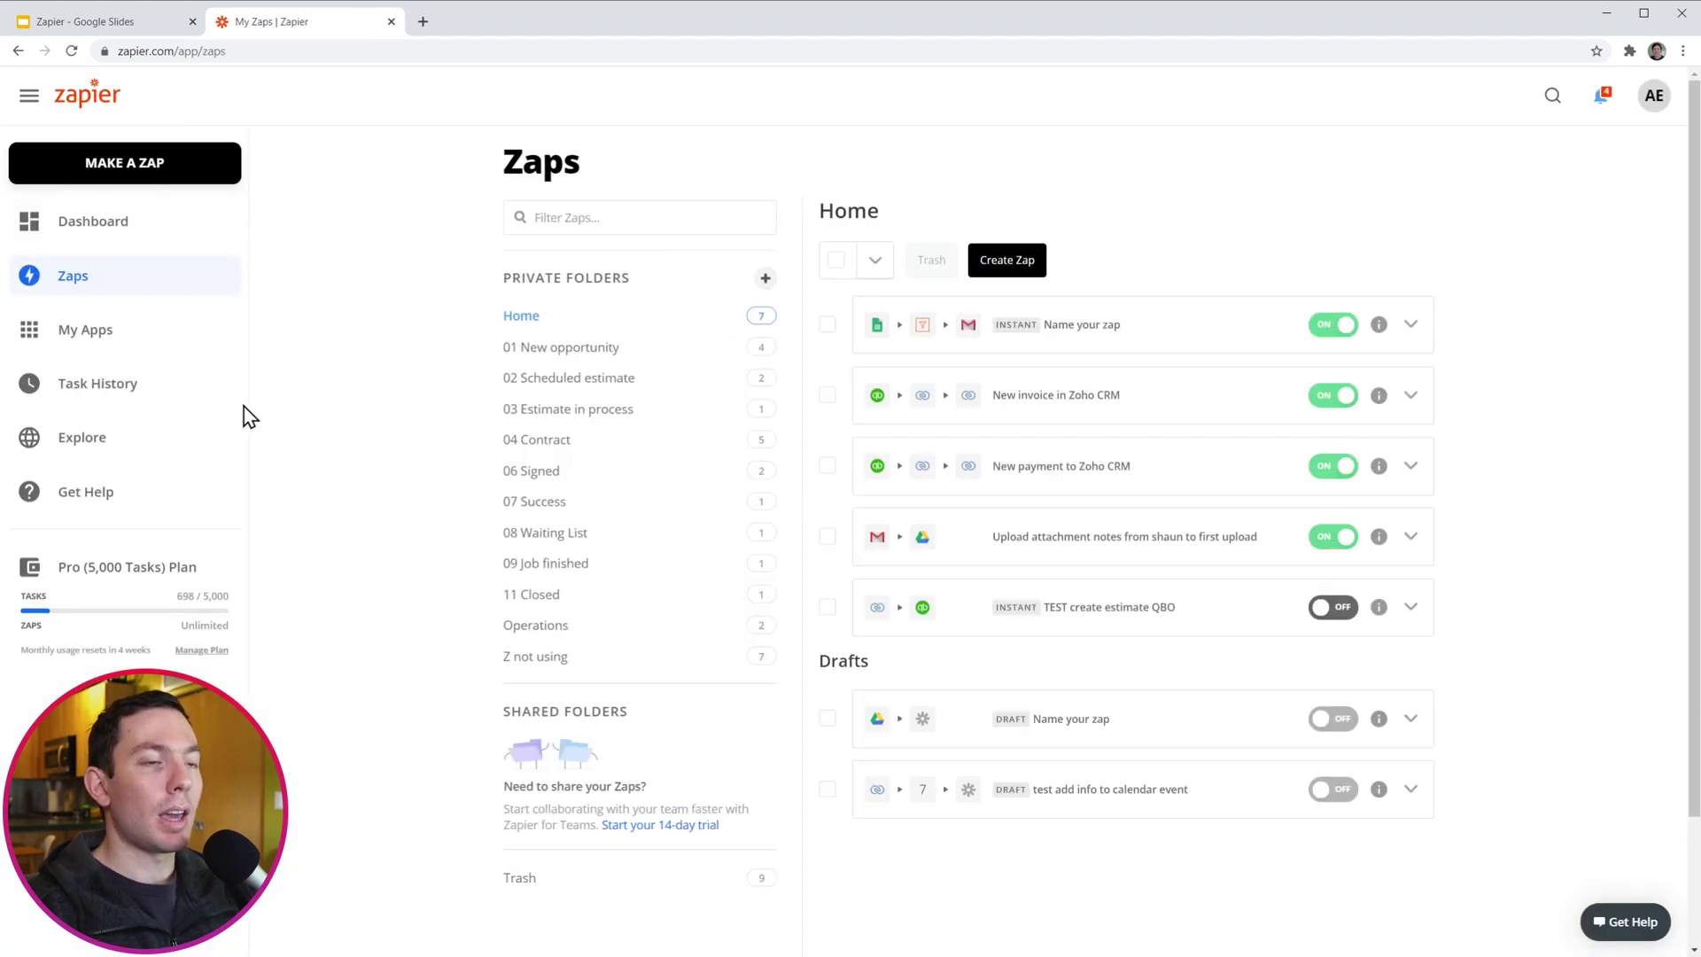
Rename the zap to 'New row, new email' and save the name.
{"action": "left_click", "coordinate": [1080, 332]}
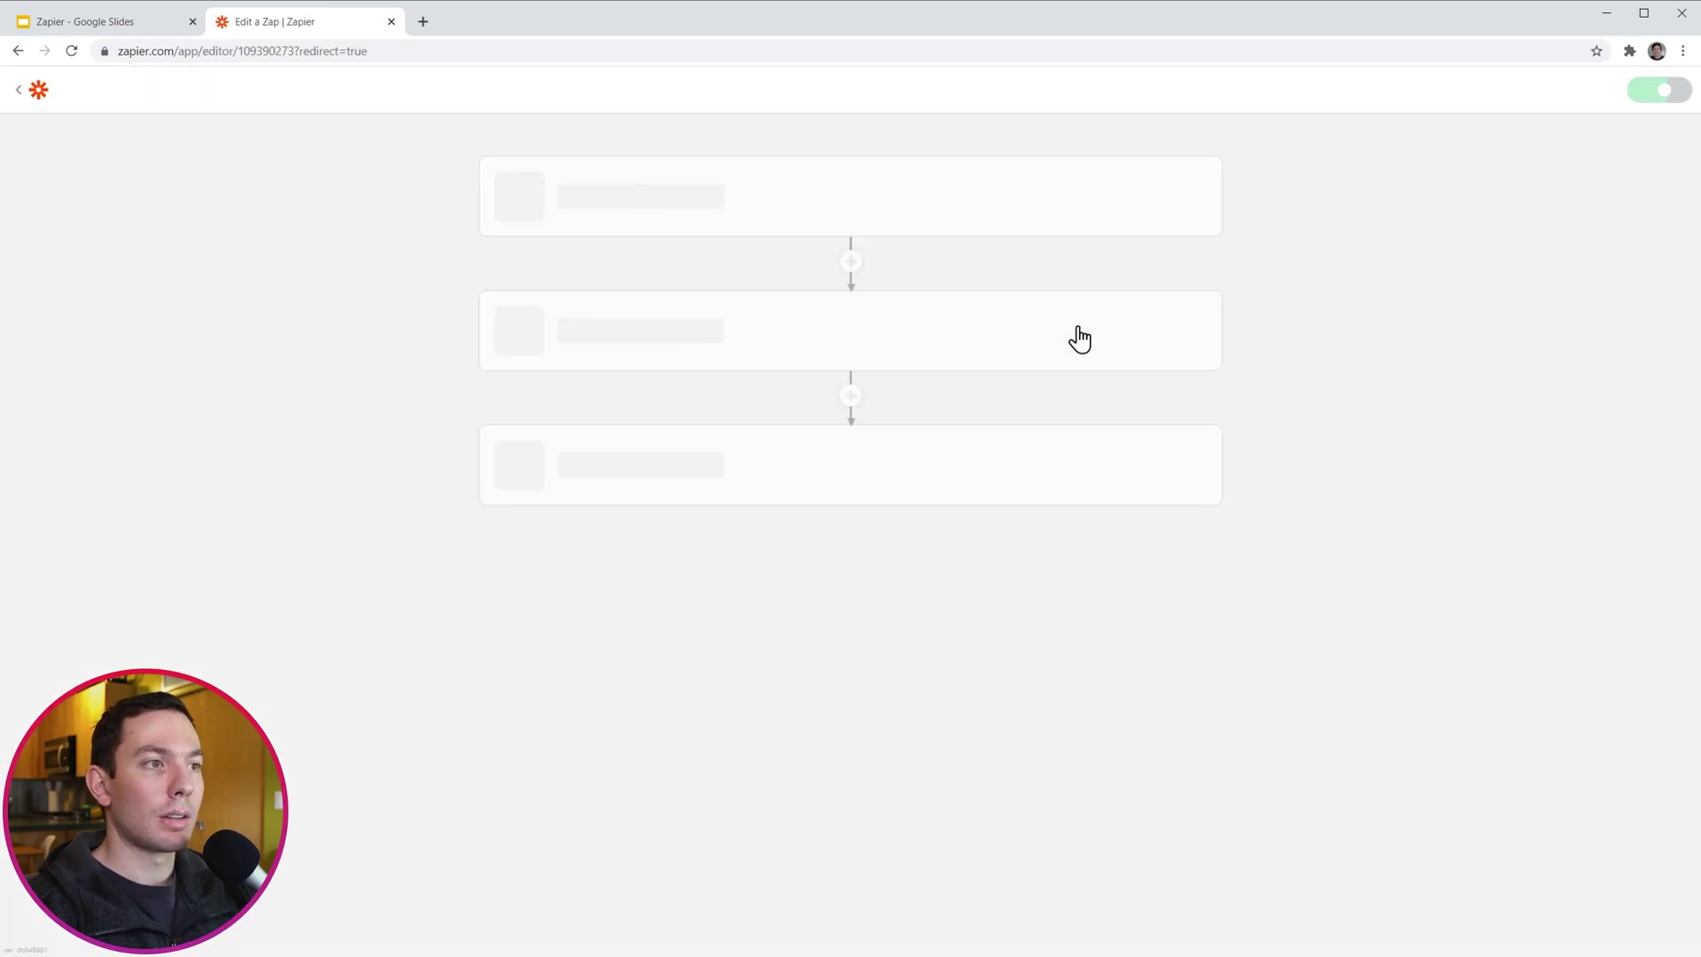
{"action": "left_click", "coordinate": [170, 129]}
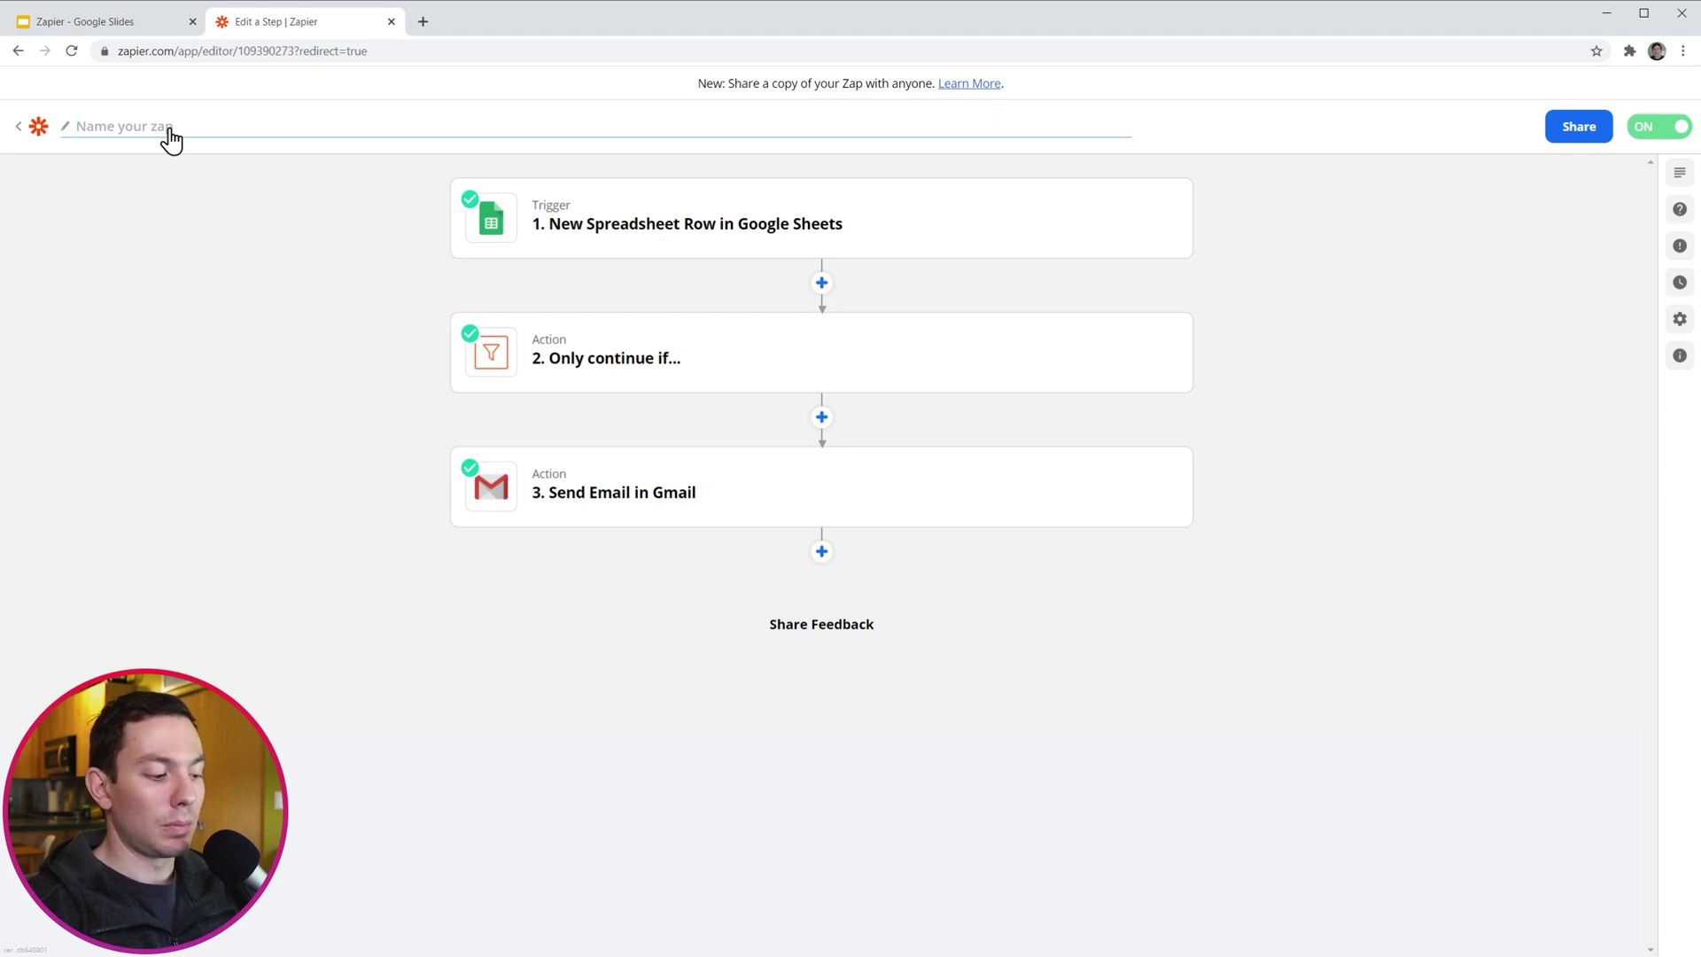
{"action": "type", "text": "New row,"}
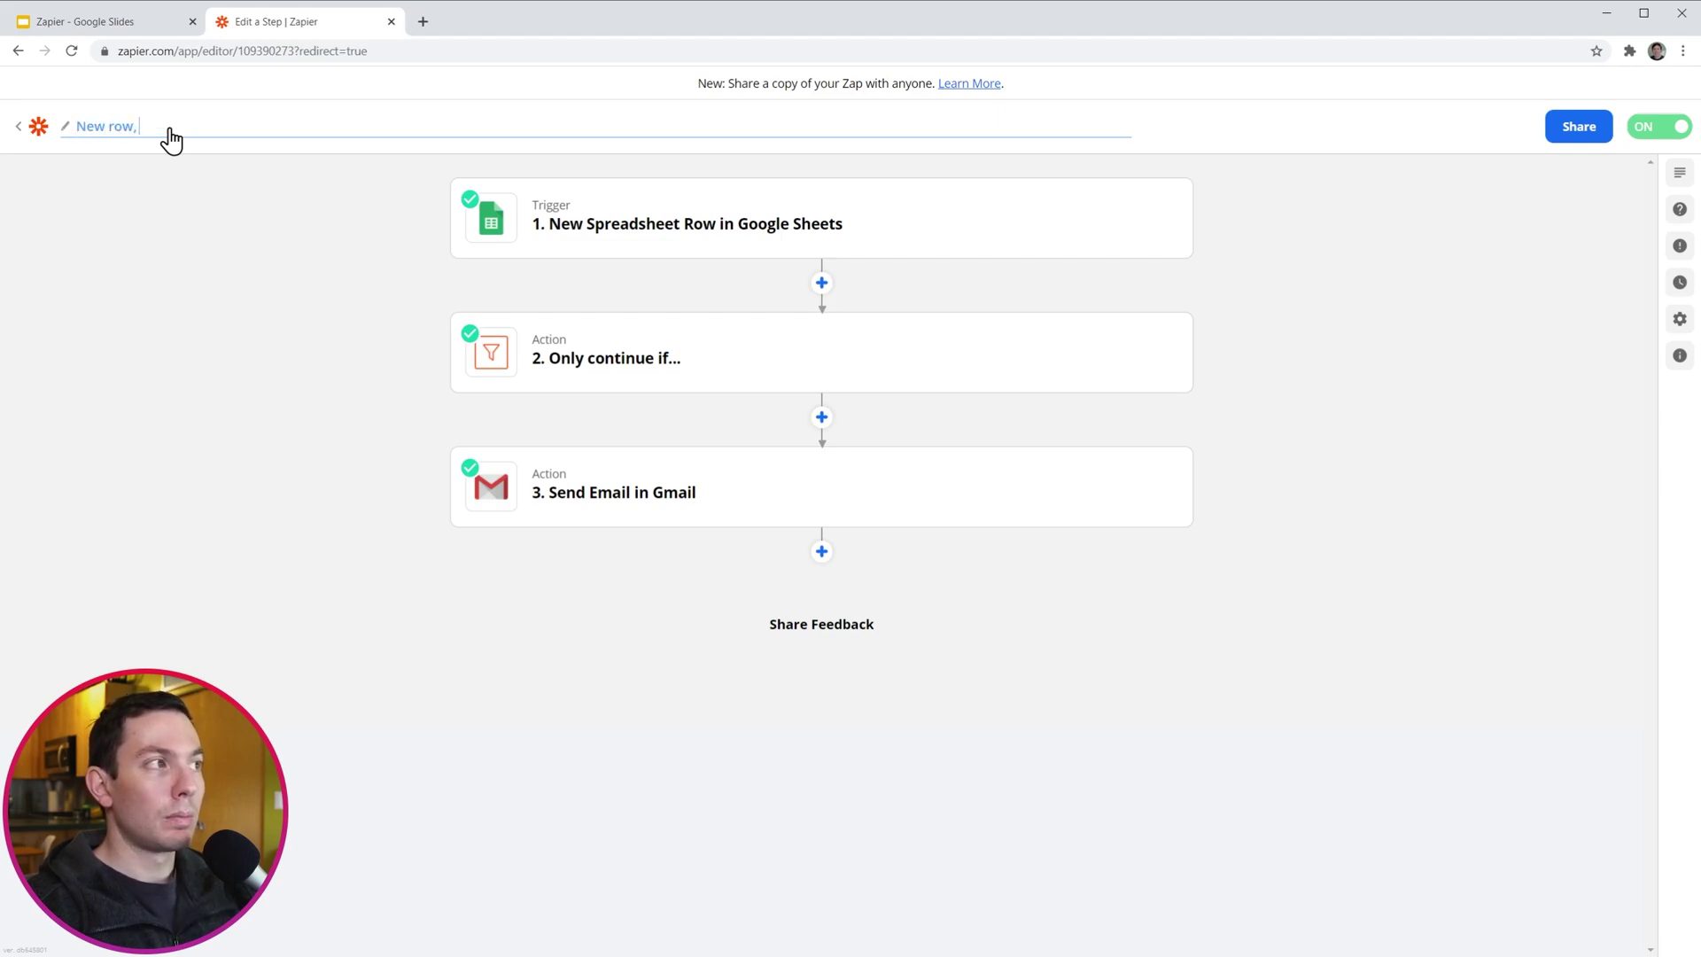
{"action": "type", "text": "mail"}
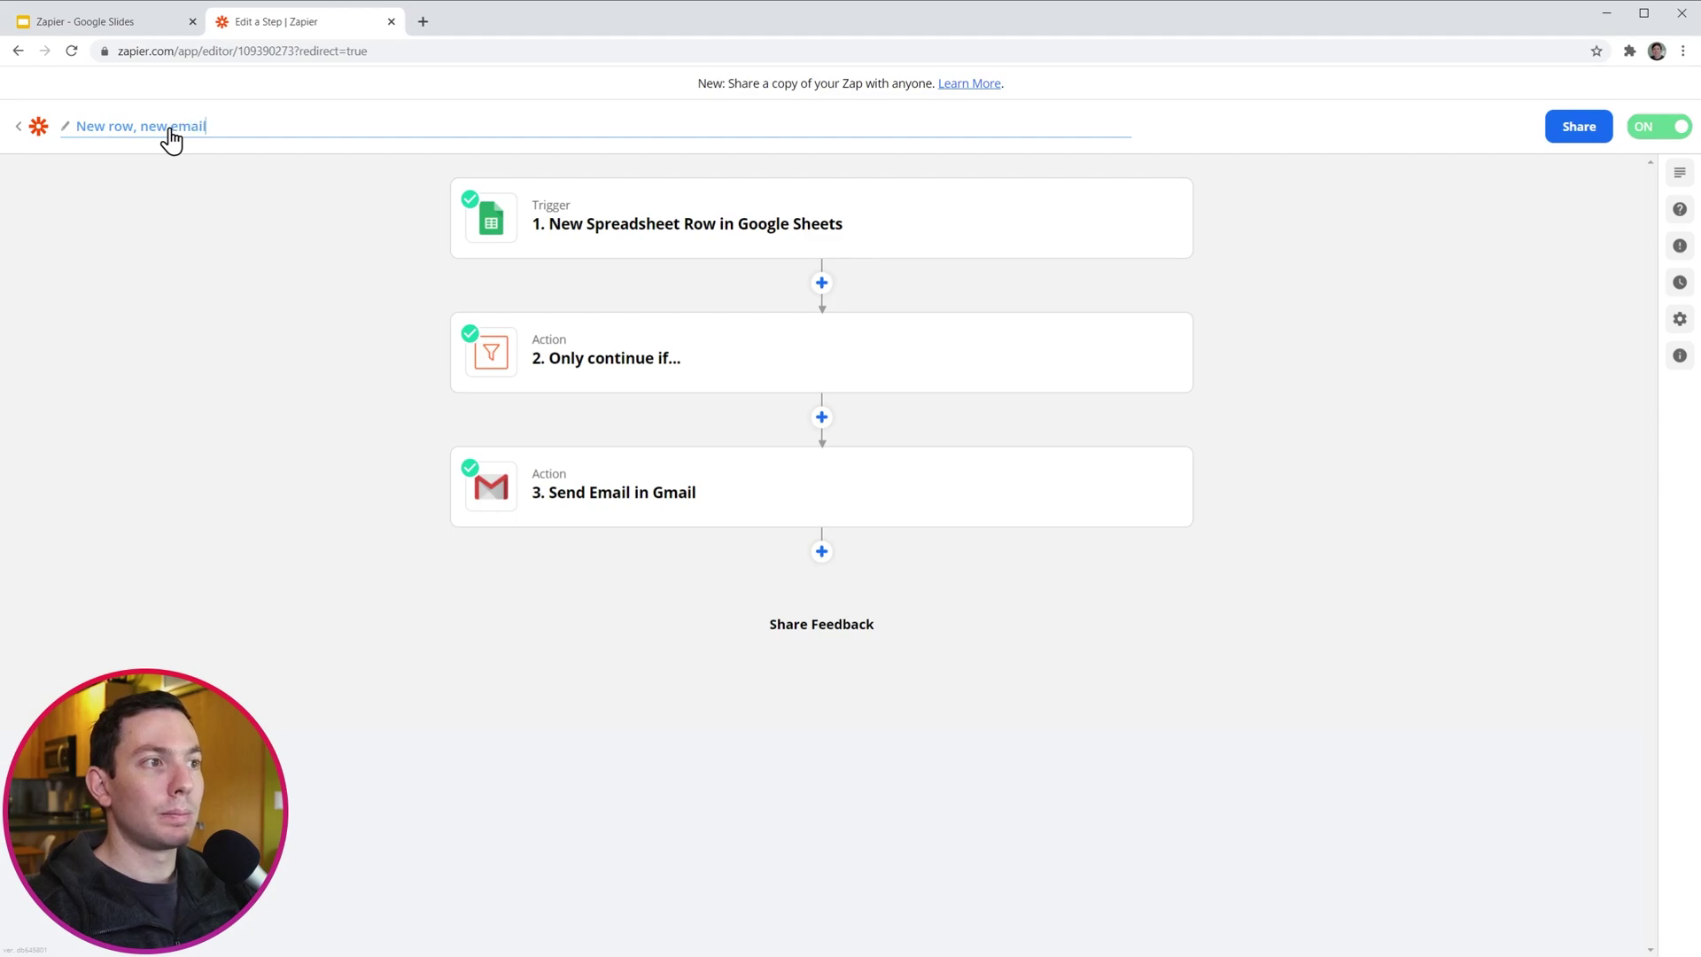
{"action": "key", "text": "Return"}
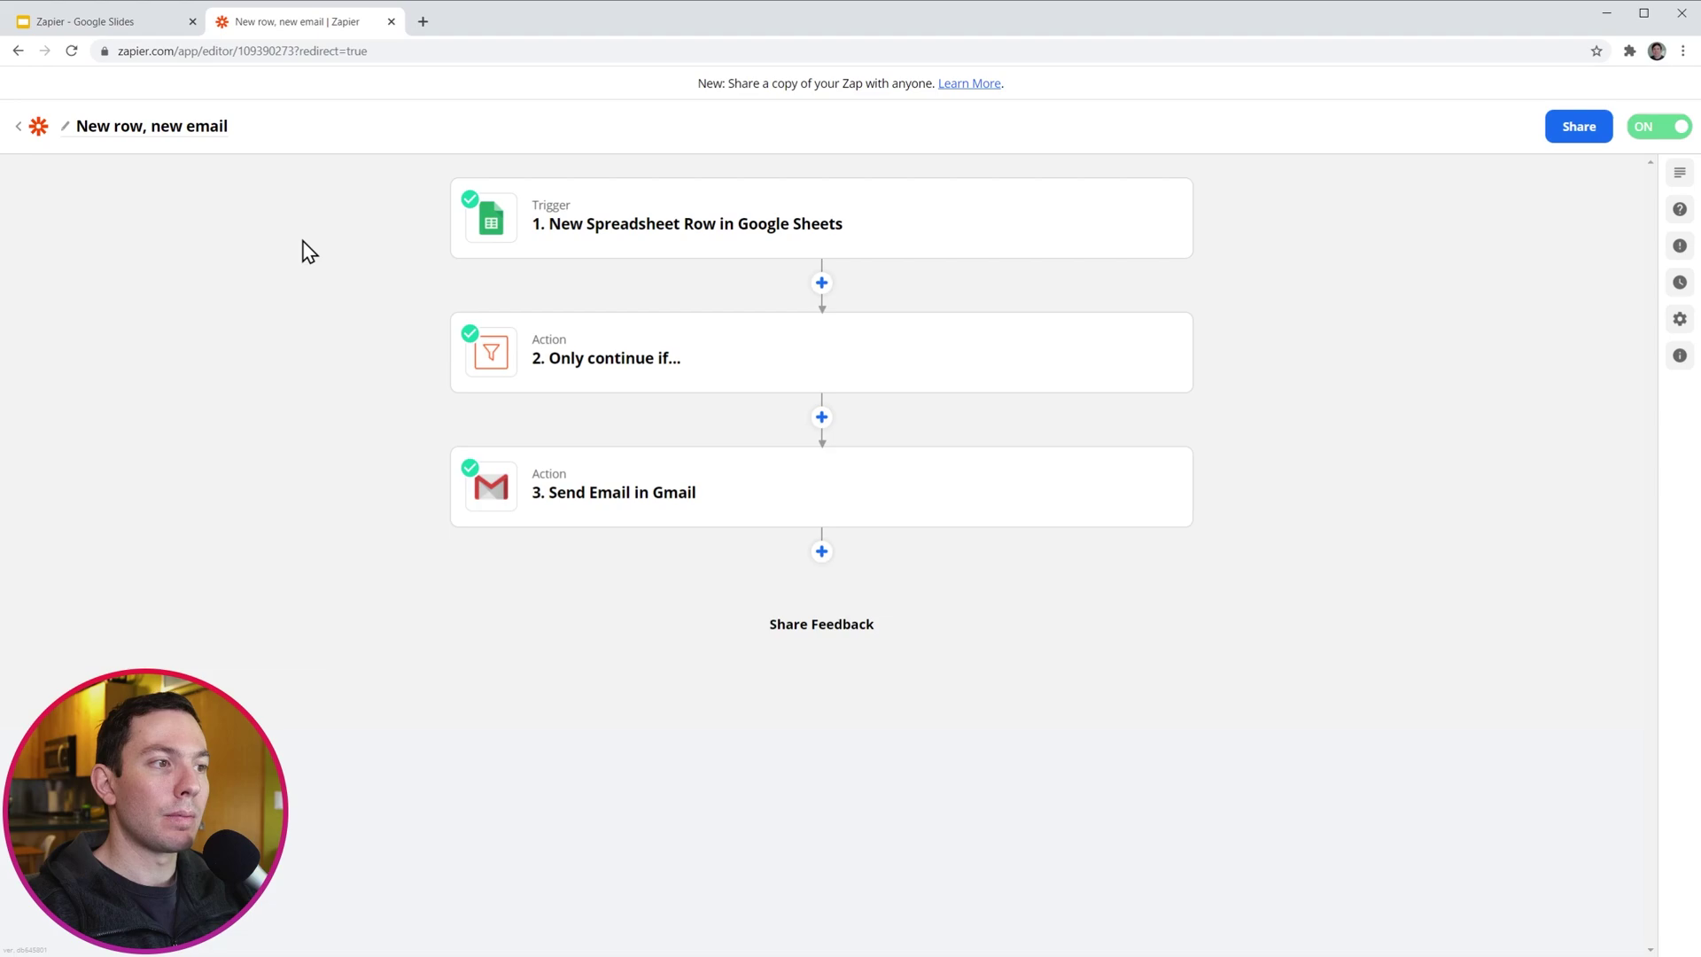
{"action": "mouse_move", "coordinate": [767, 373]}
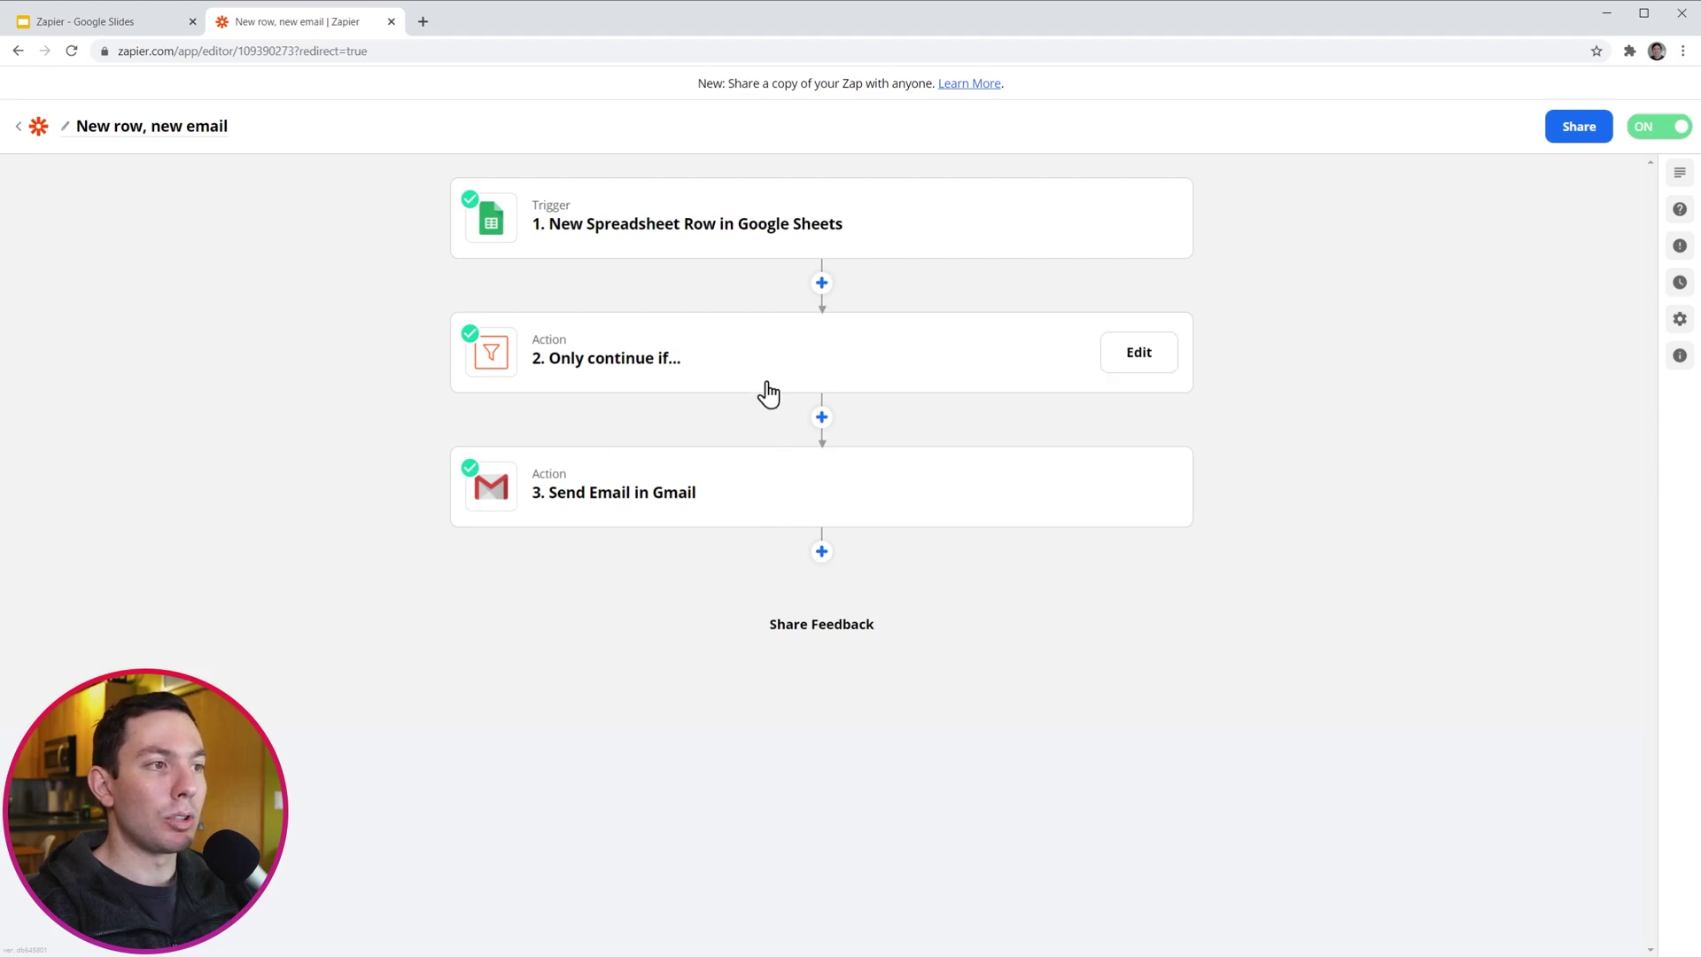
{"action": "left_click", "coordinate": [767, 360]}
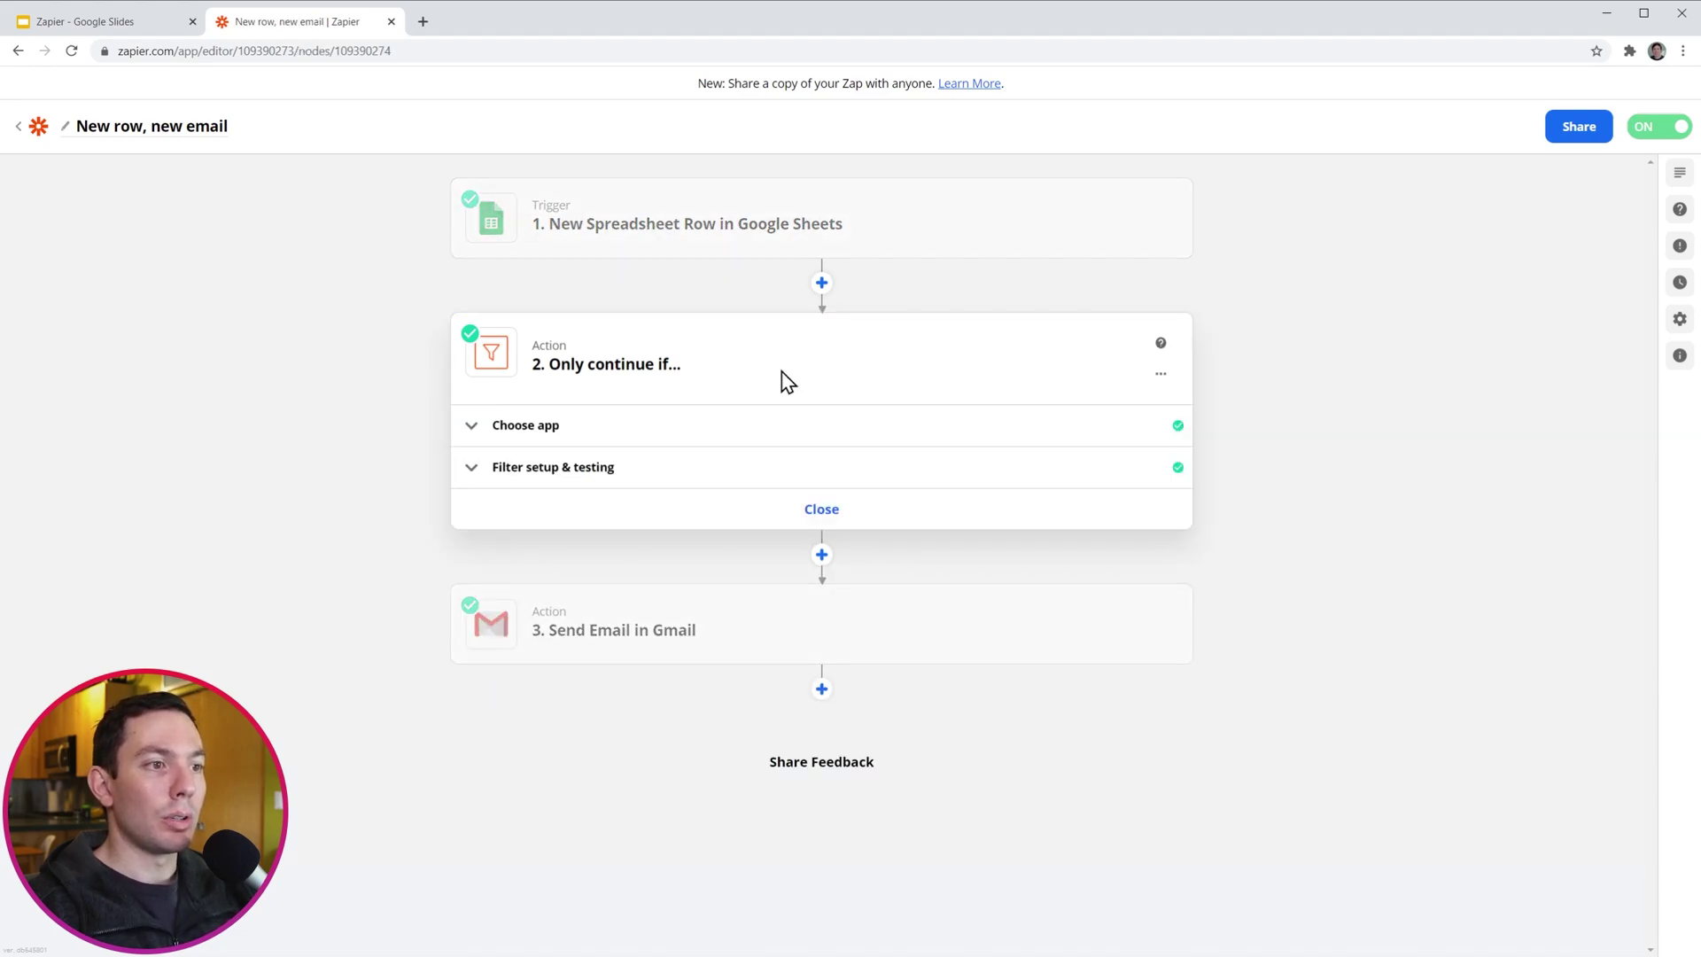
{"action": "left_click", "coordinate": [712, 471]}
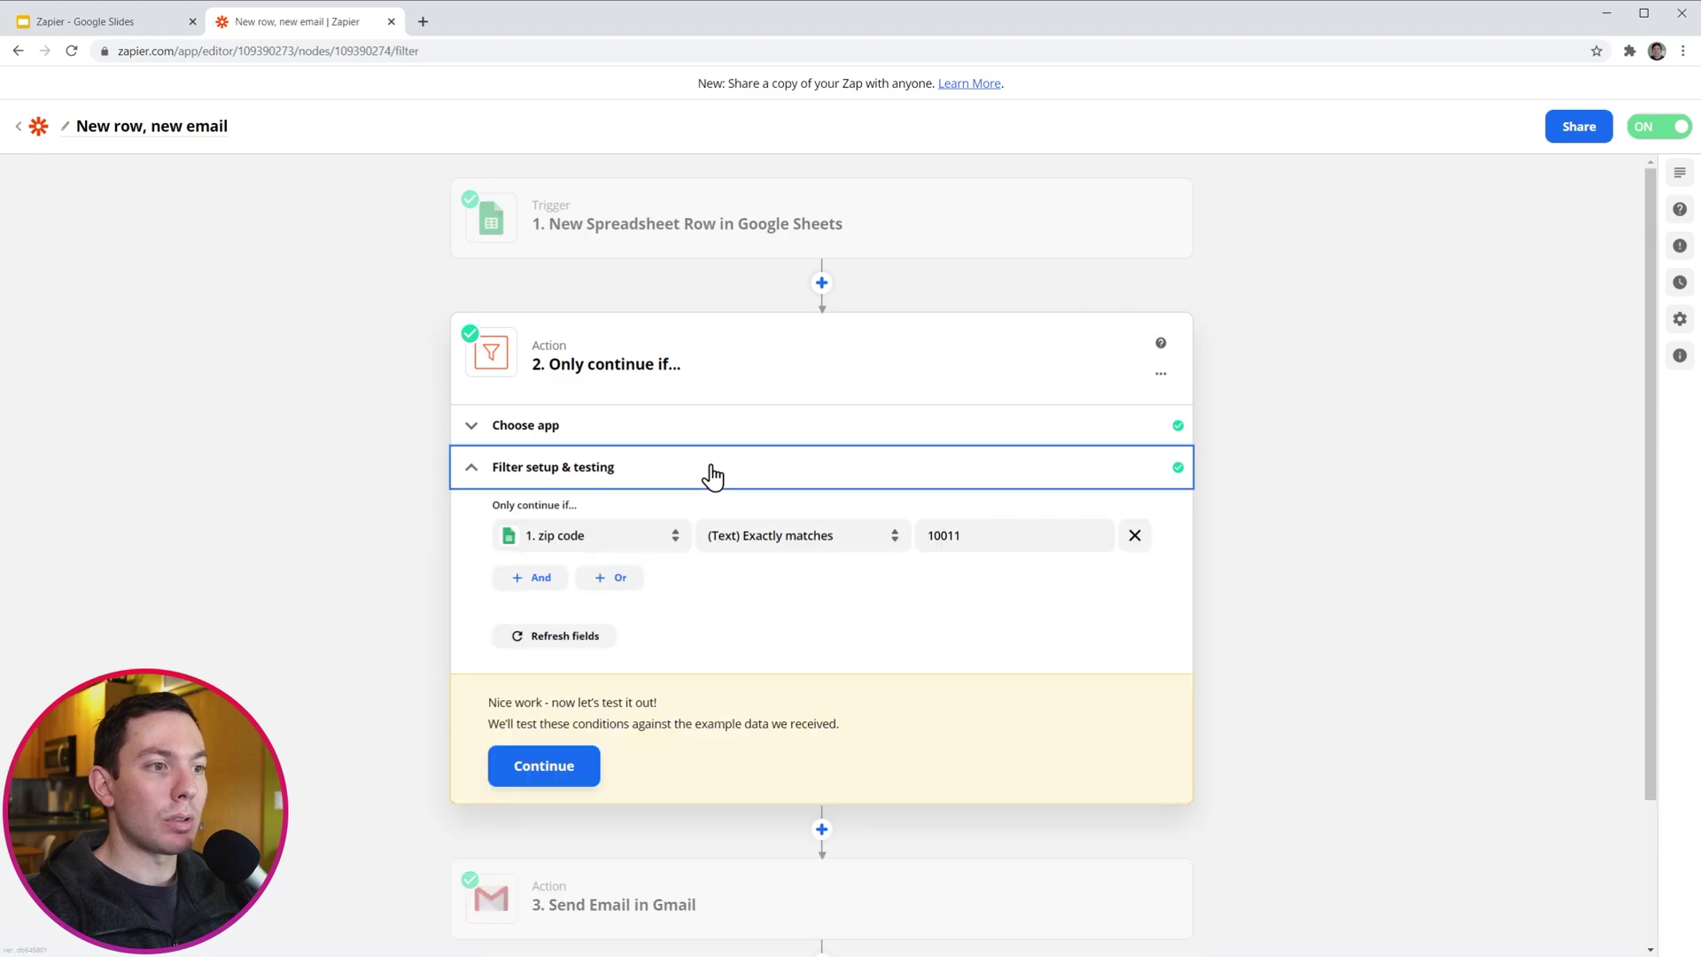
{"action": "left_click", "coordinate": [968, 534]}
{"action": "type", "text": "10010"}
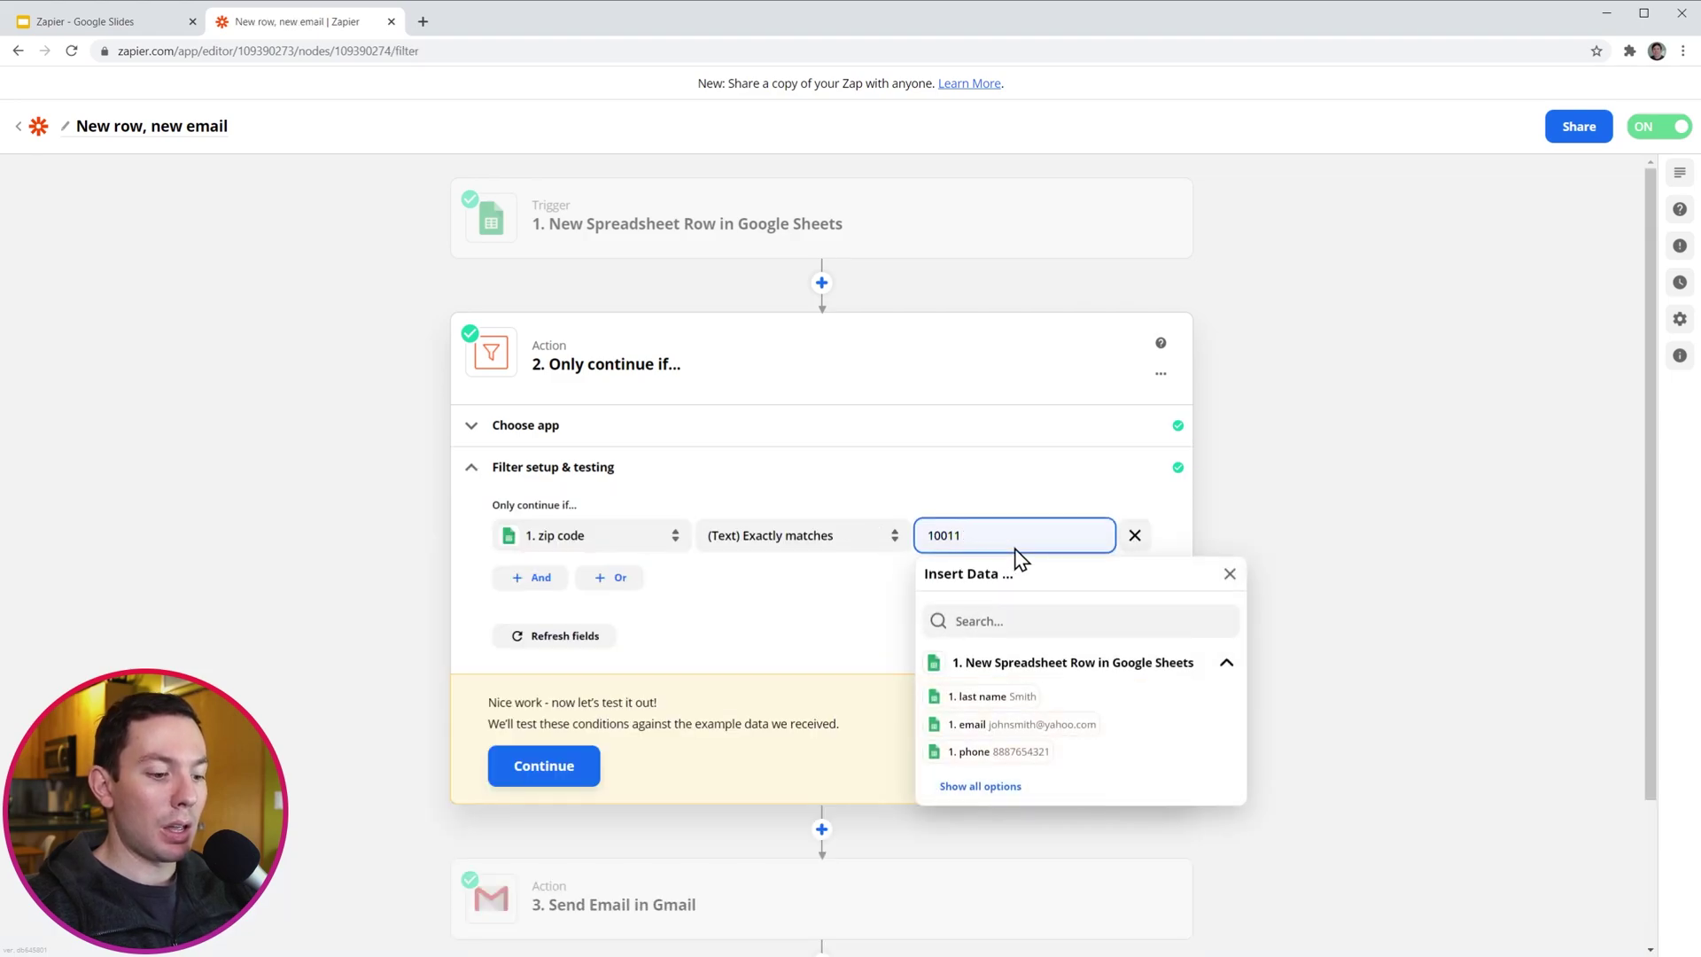
{"action": "left_click", "coordinate": [960, 467]}
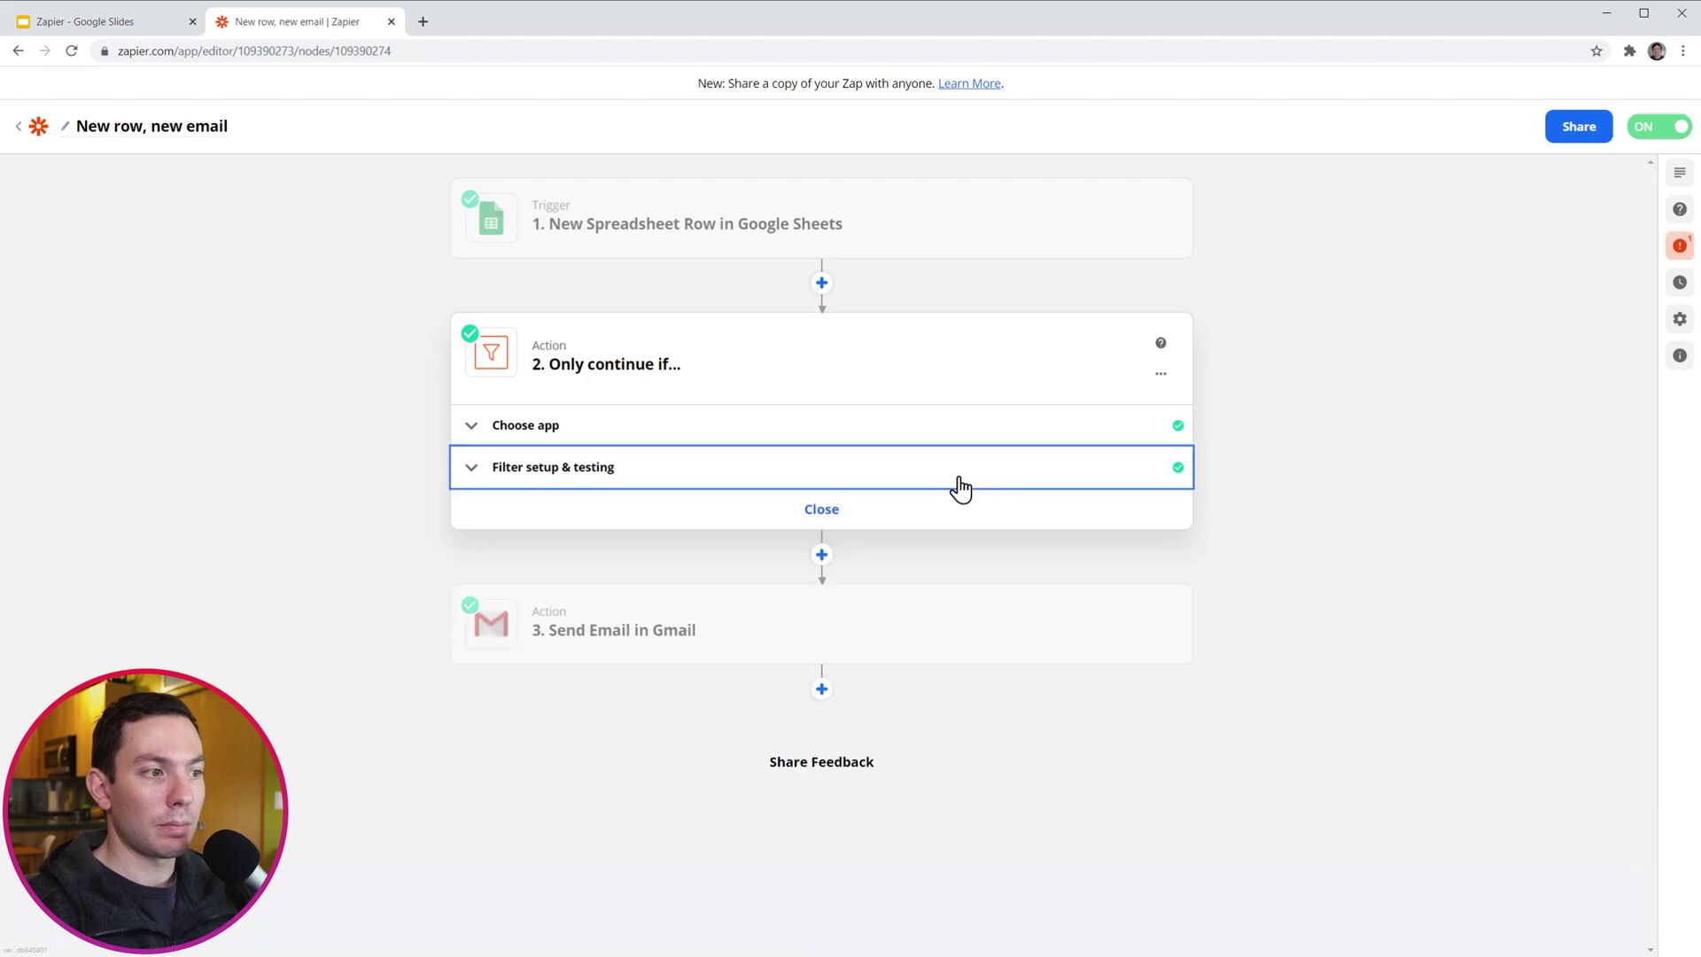
{"action": "left_click", "coordinate": [824, 510]}
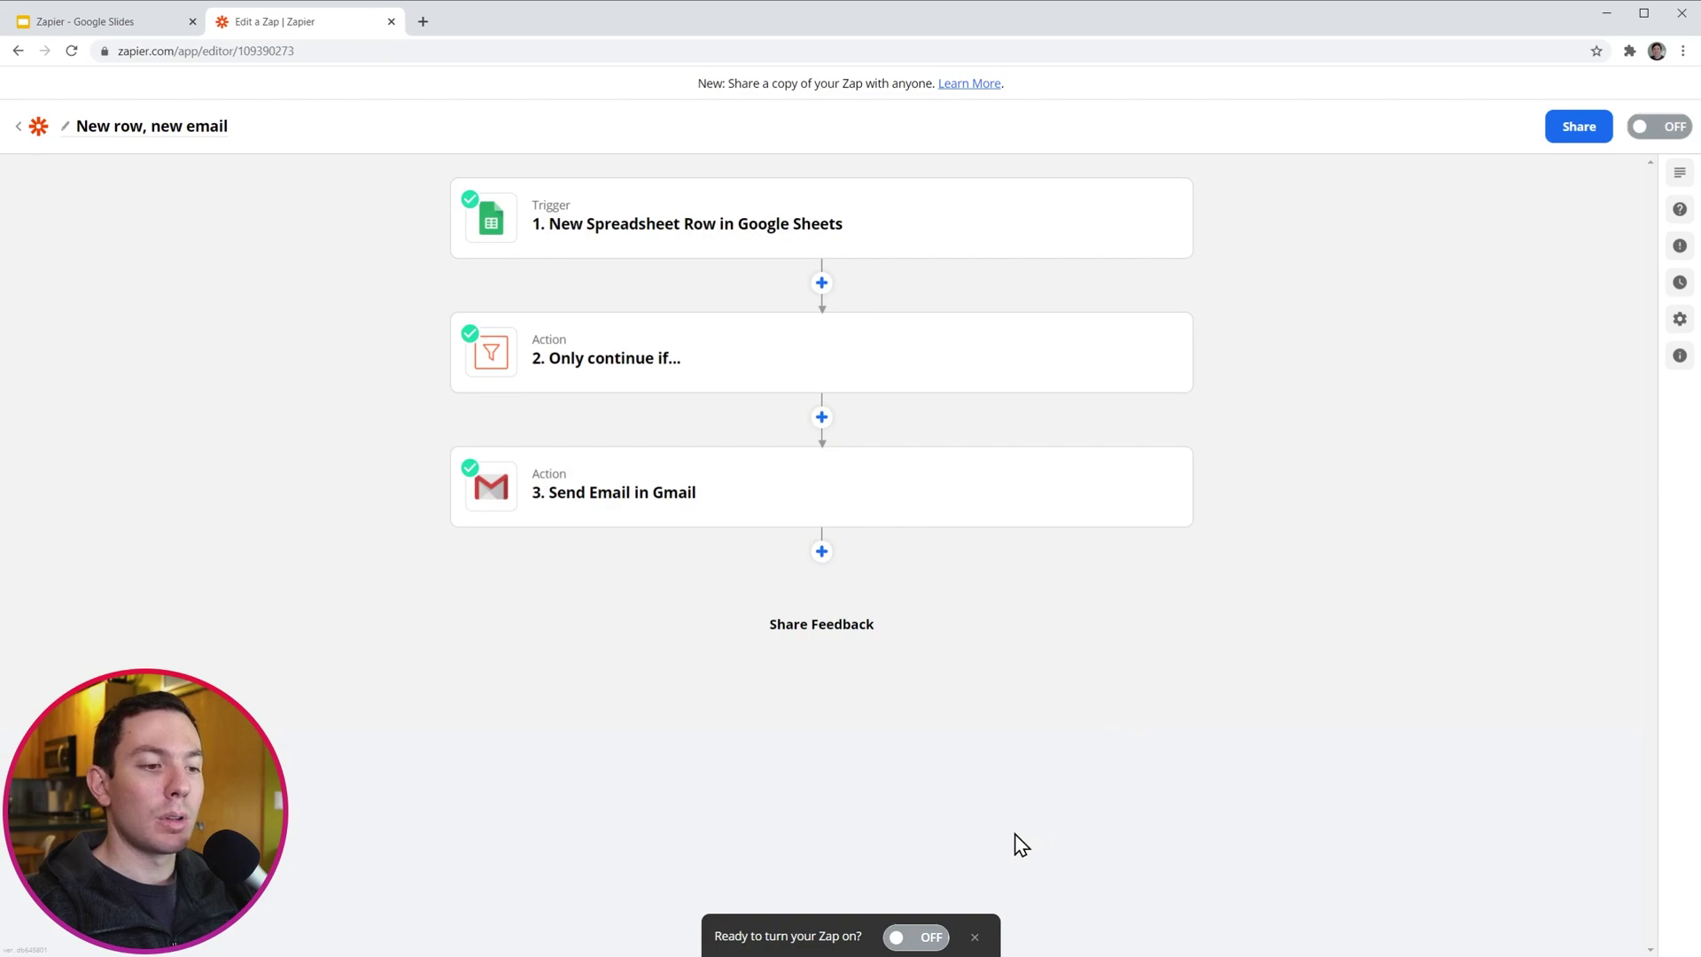
{"action": "left_click", "coordinate": [916, 938]}
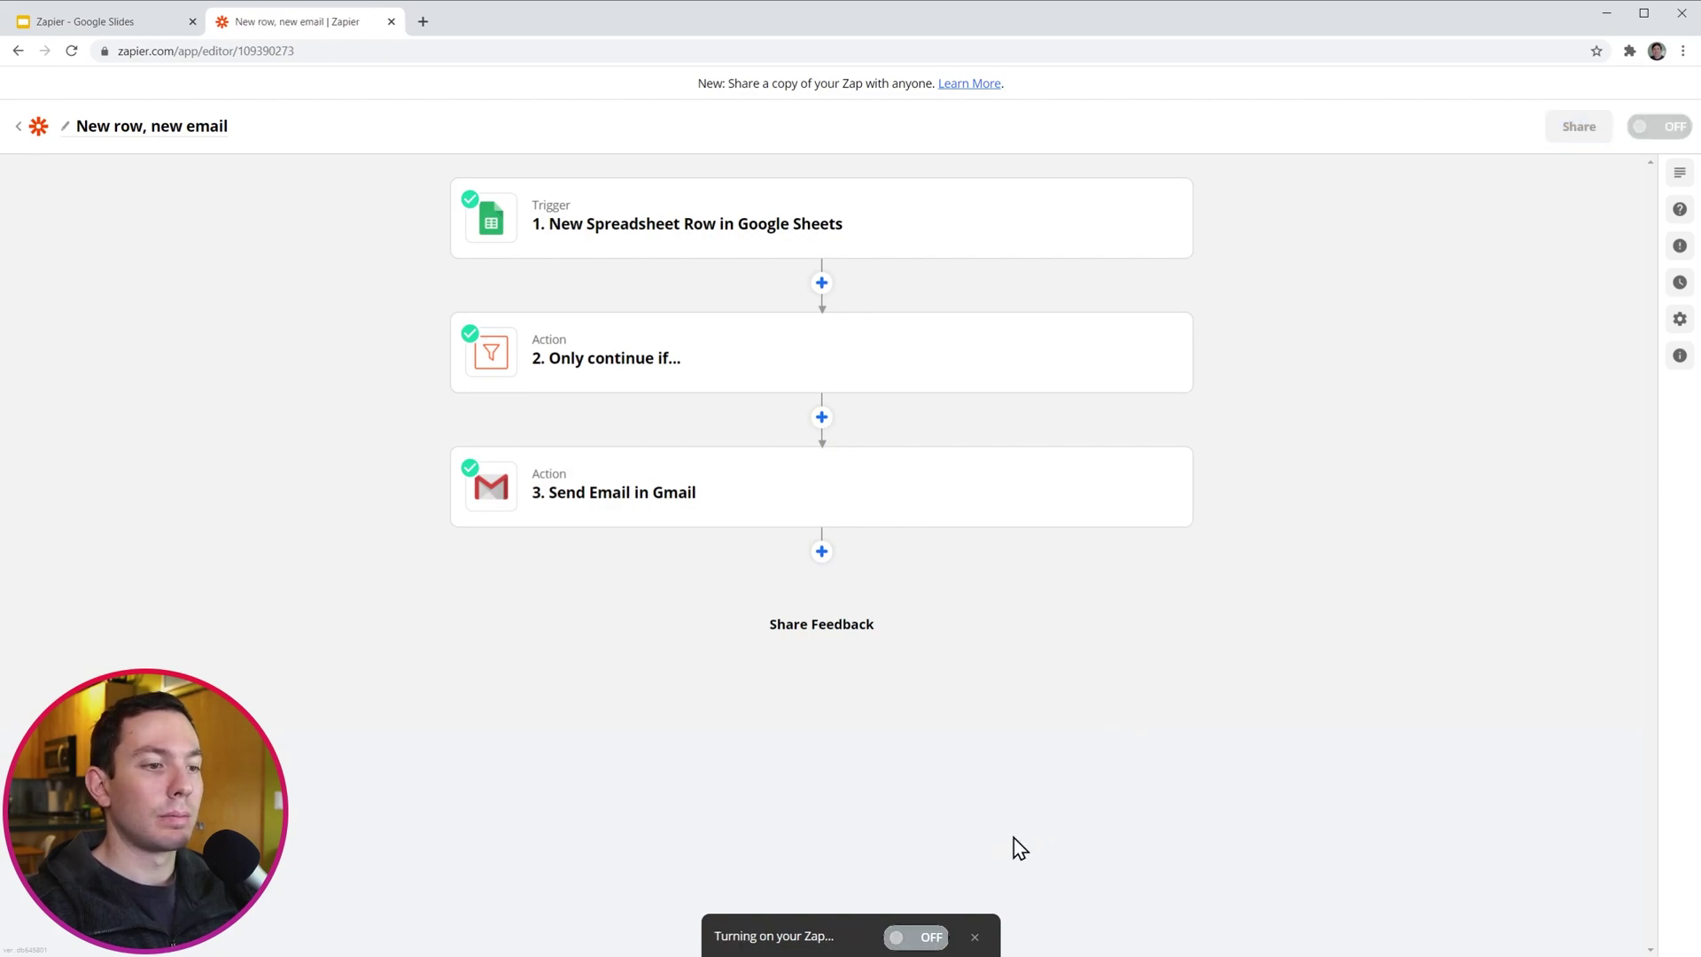